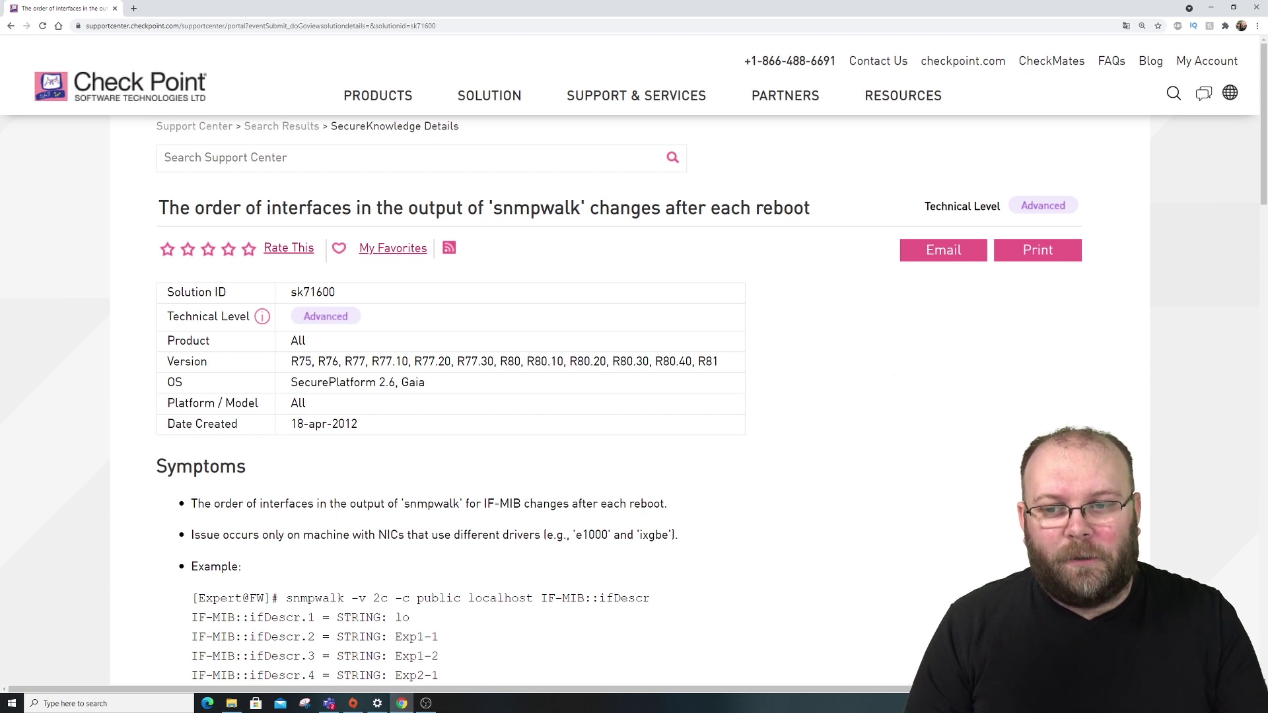
- Highlight solution ID sk71600 and the example snmpwalk command in the Symptoms section
double_click(305, 293)
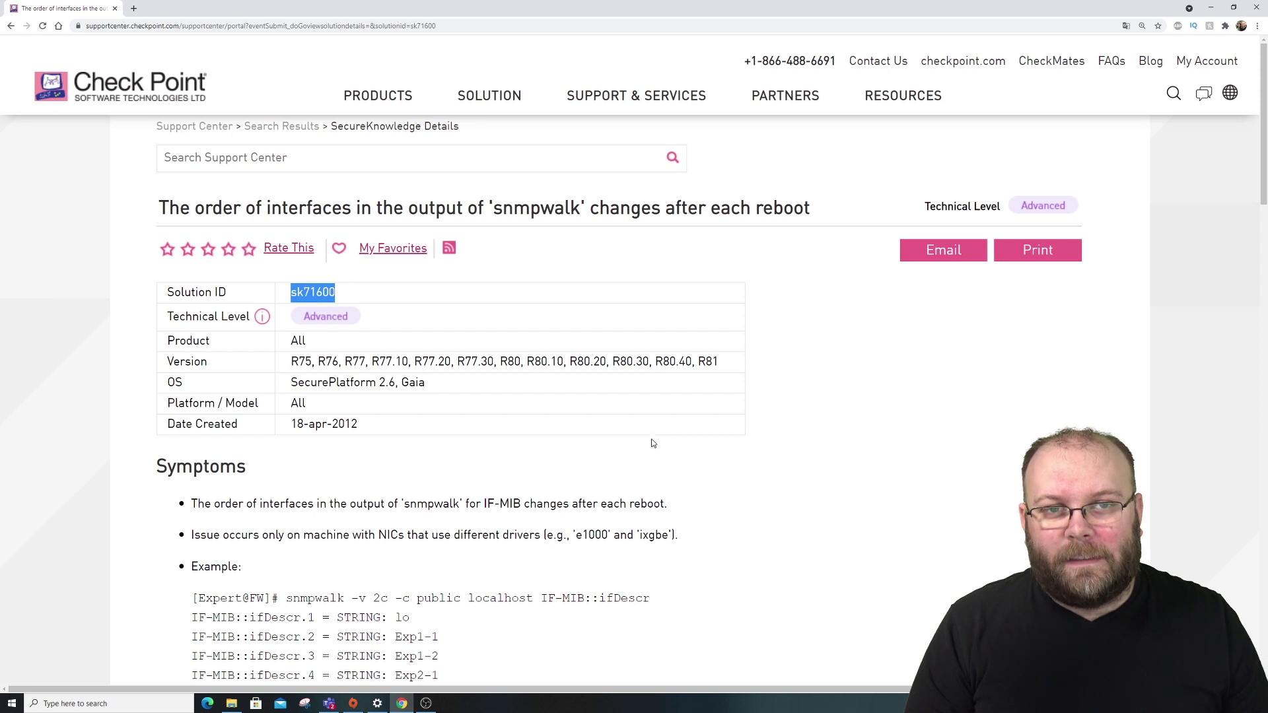
click(656, 323)
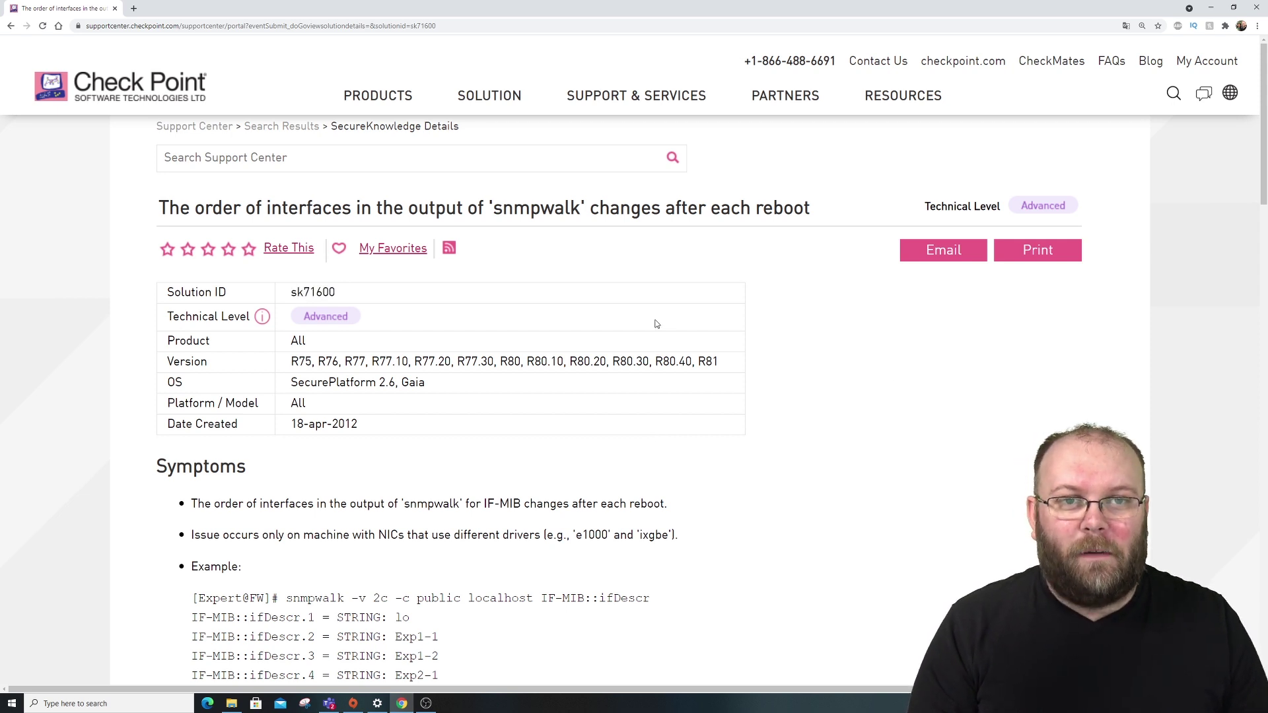
scroll(722, 396, down, 5)
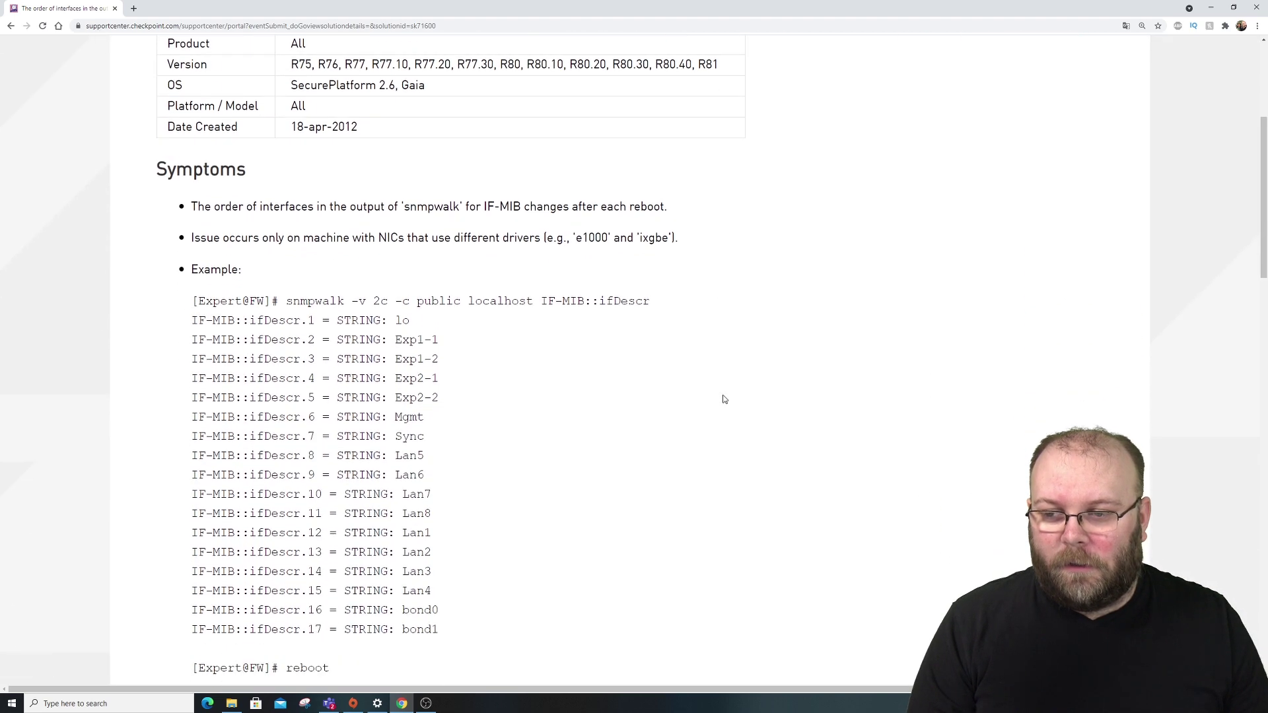
drag(288, 301, 667, 299)
click(667, 338)
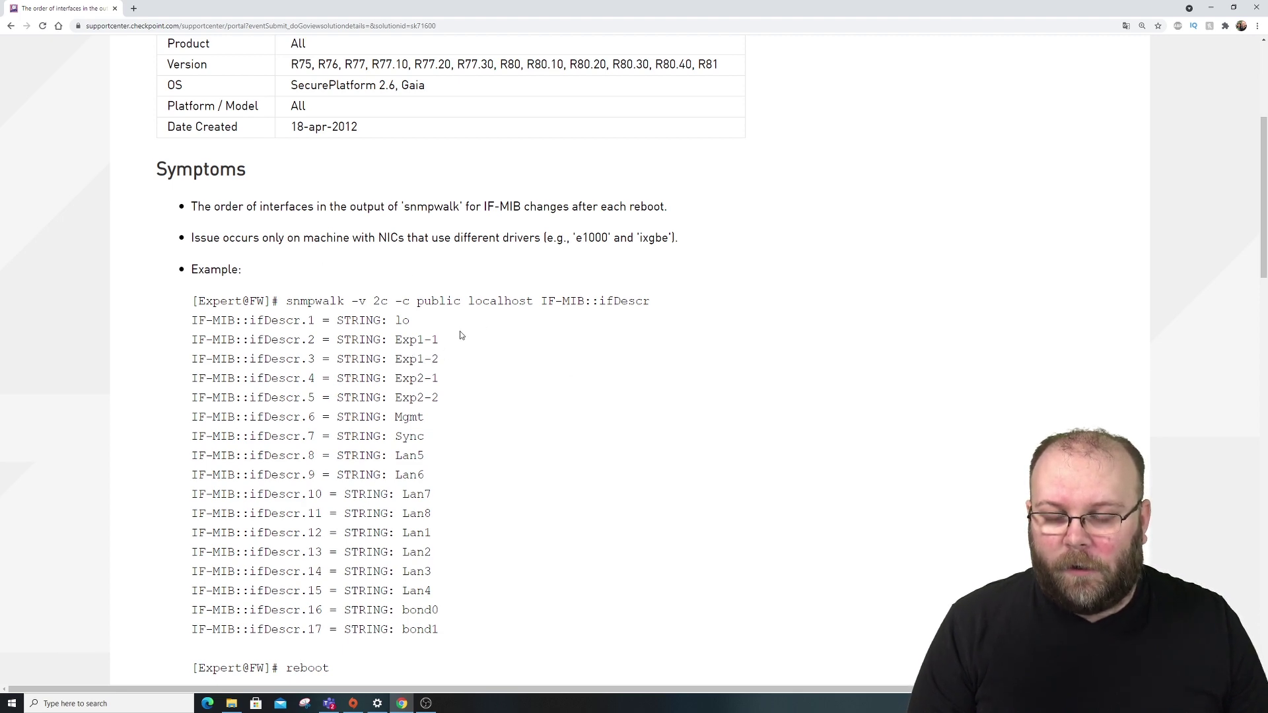
- Scroll to the post-reboot snmpwalk output and highlight the interface index entries
scroll(458, 334, down, 3)
scroll(460, 366, down, 4)
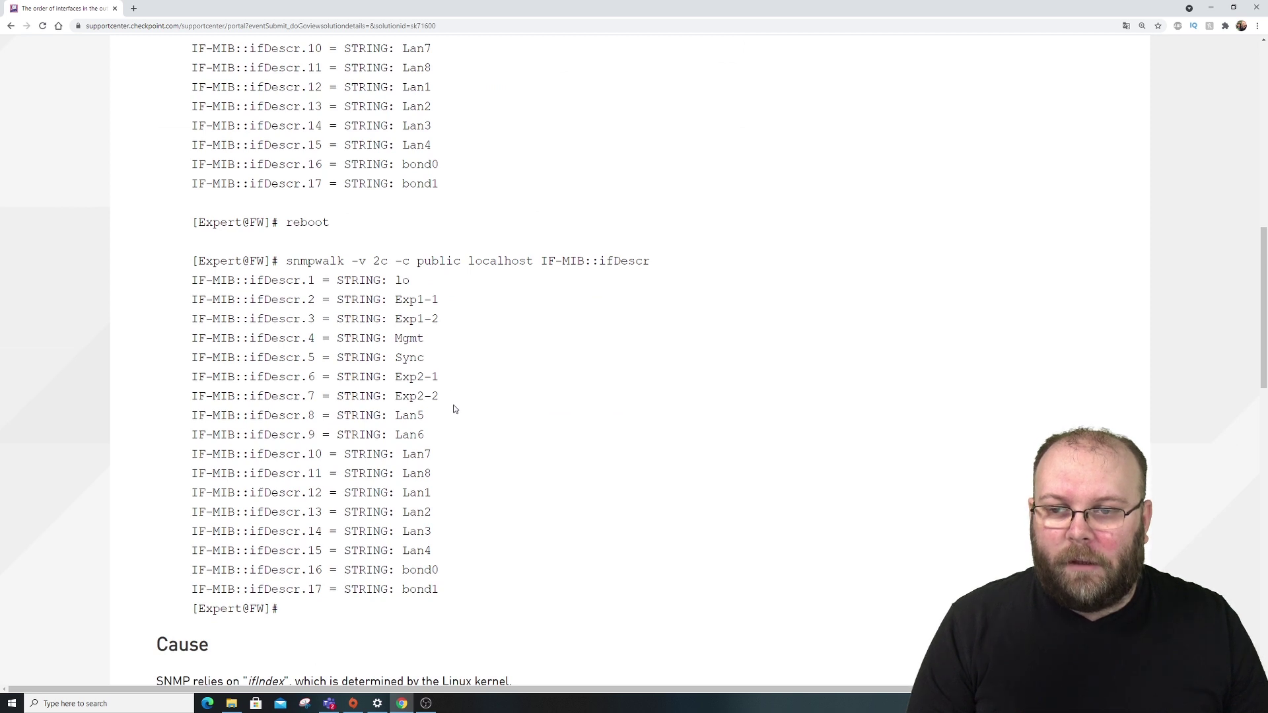
scroll(454, 409, up, 1)
mouse_move(317, 388)
mouse_down()
mouse_move(258, 388)
mouse_move(316, 409)
mouse_up()
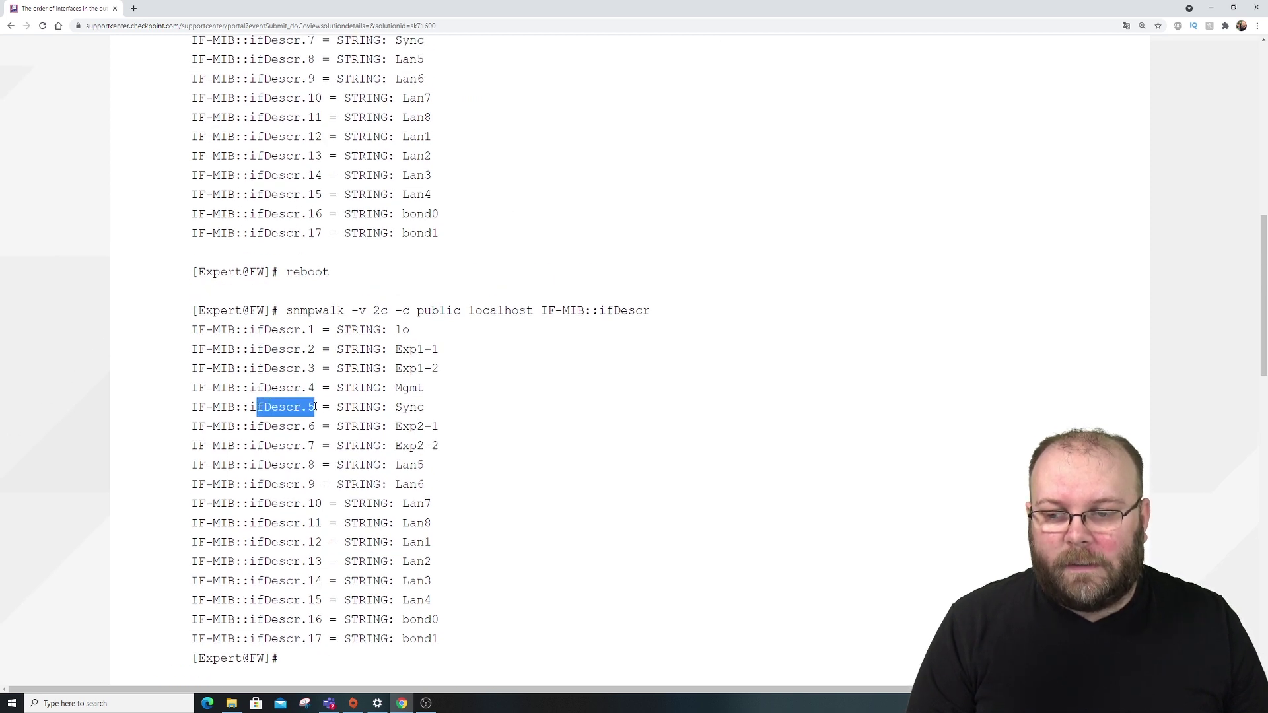
click(357, 422)
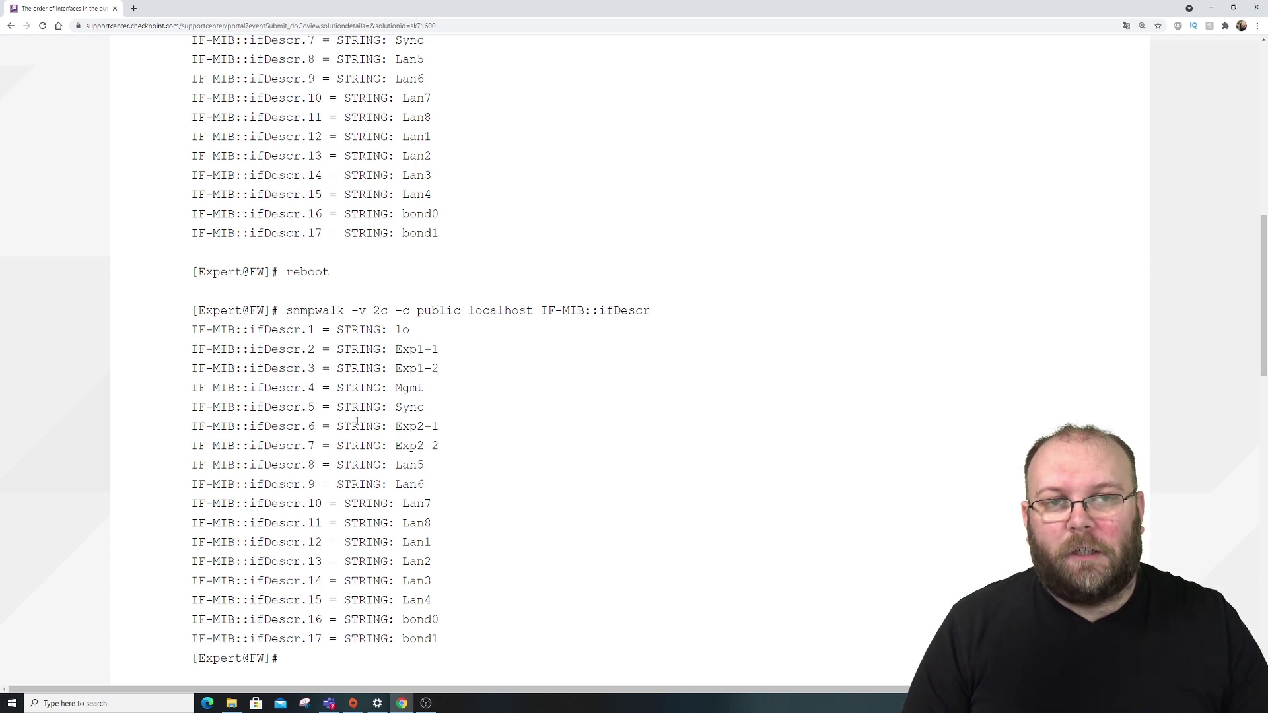
- Read the Cause section, highlighting its explanation and the phrase 'Linux kernel 2.6'
scroll(616, 432, down, 7)
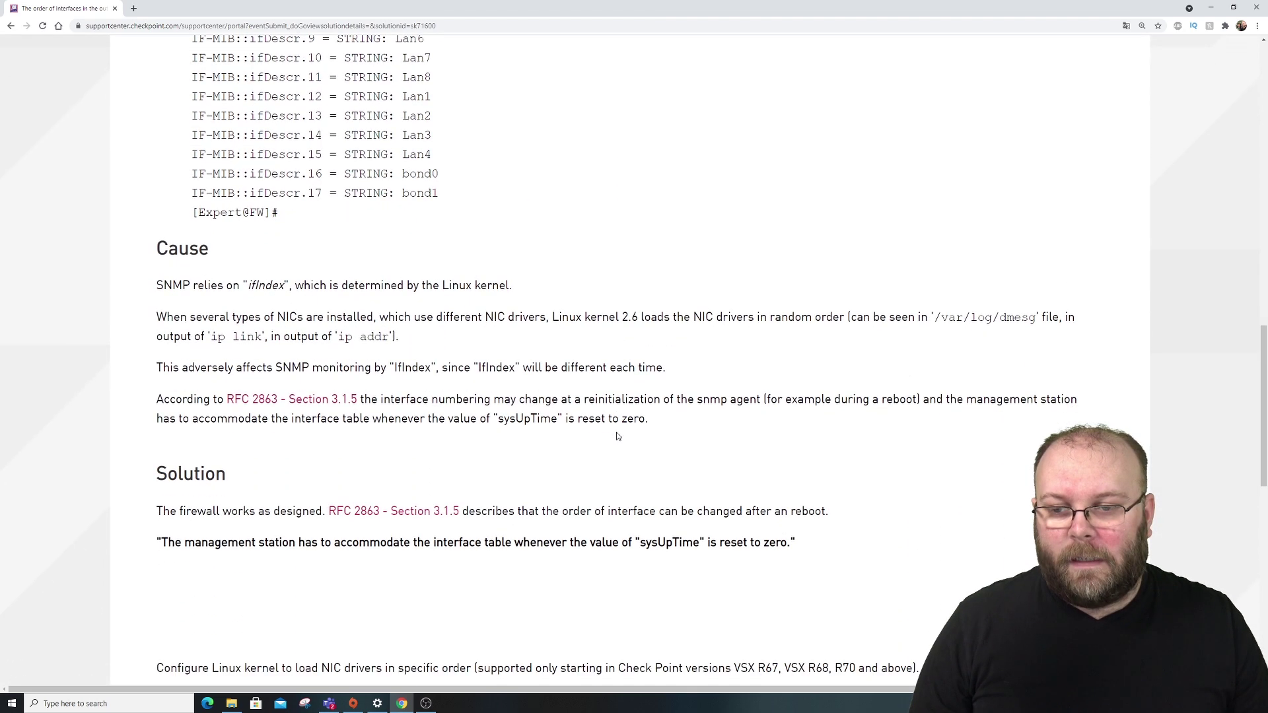
drag(157, 286, 753, 402)
click(747, 422)
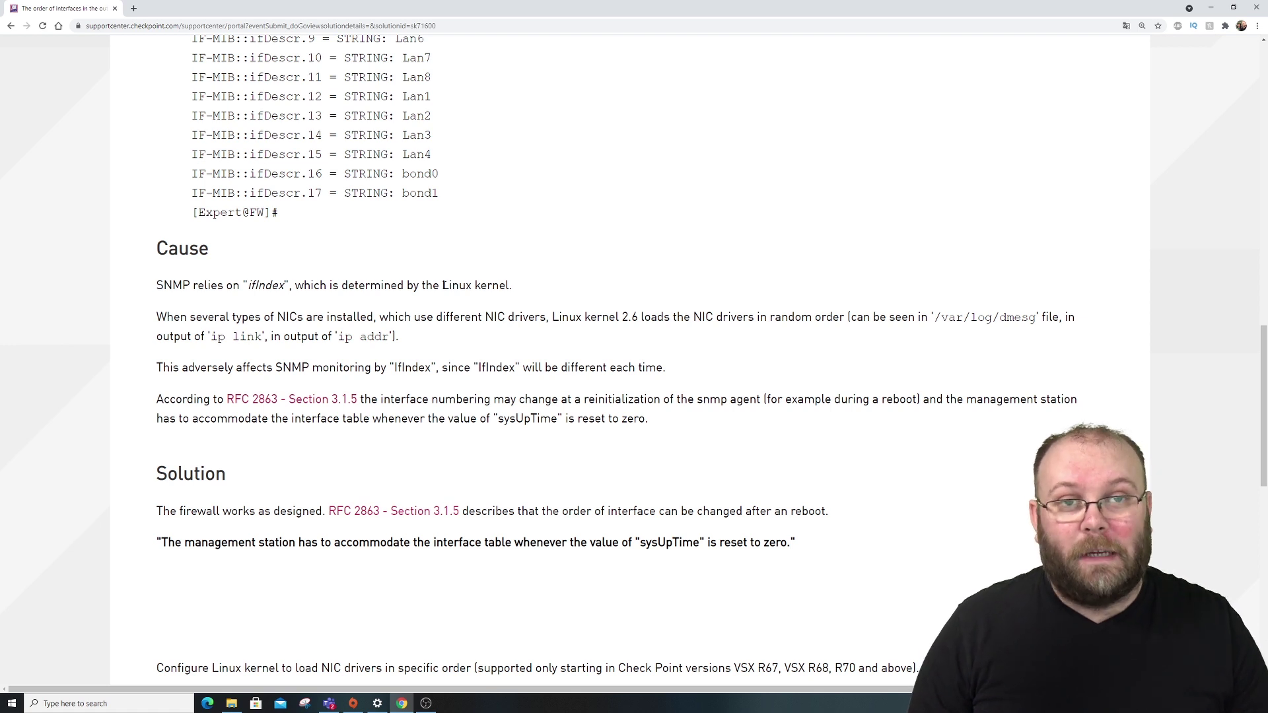
drag(553, 317, 647, 317)
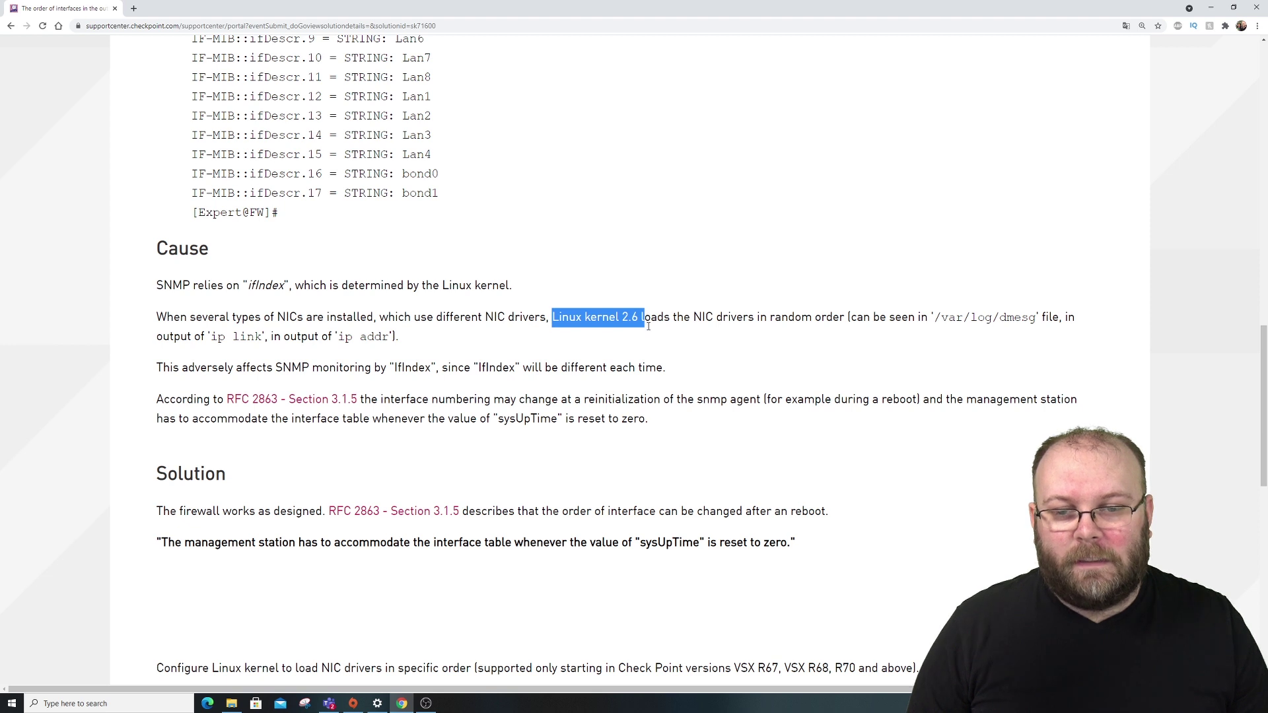
click(648, 326)
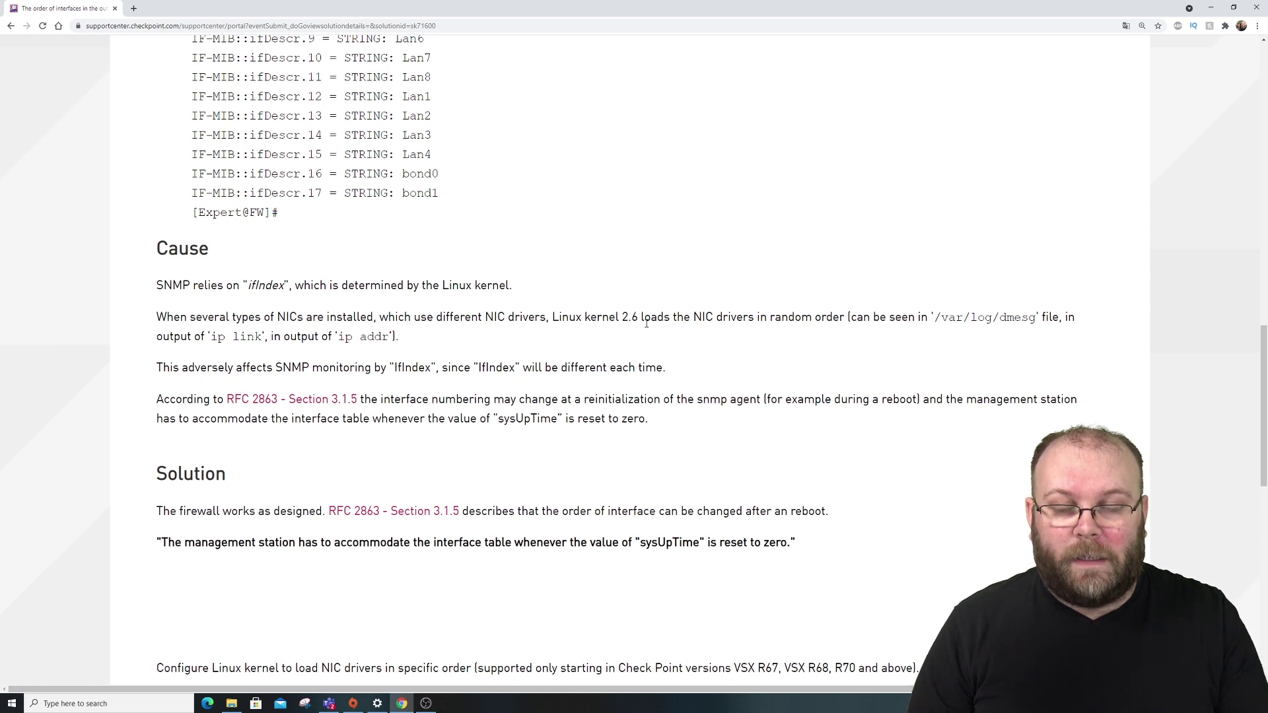
drag(641, 317, 563, 317)
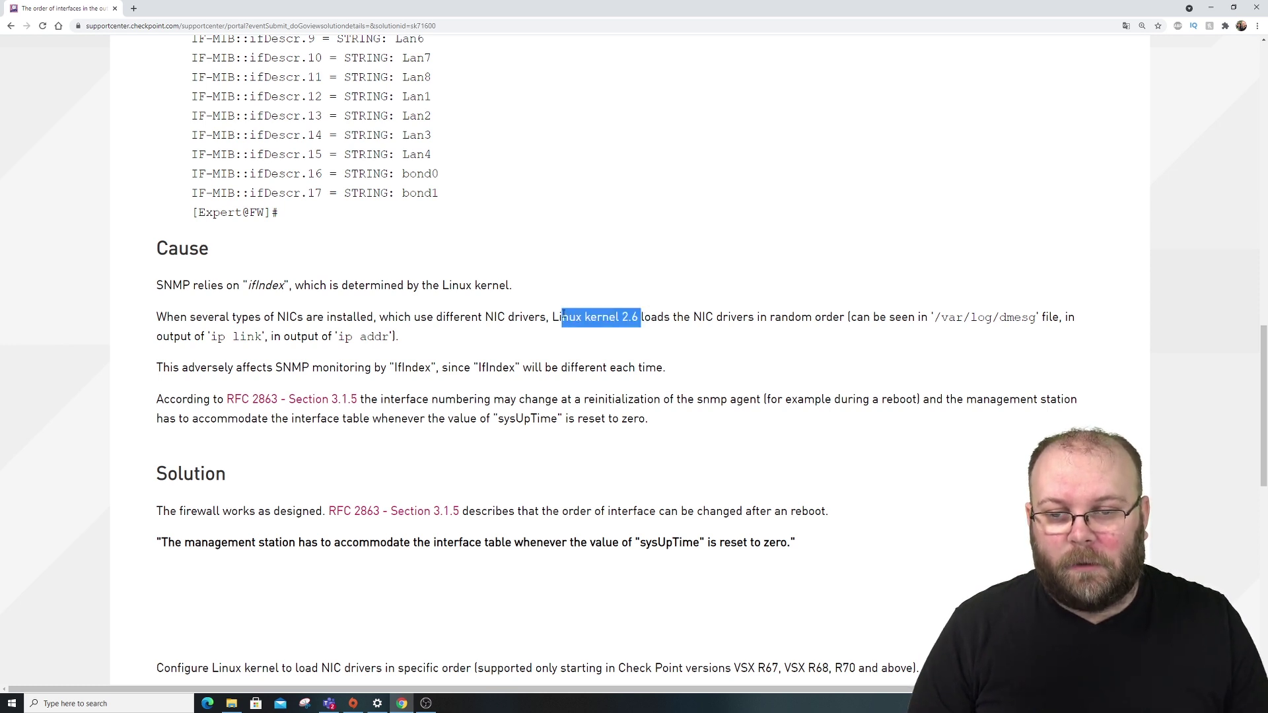
click(638, 321)
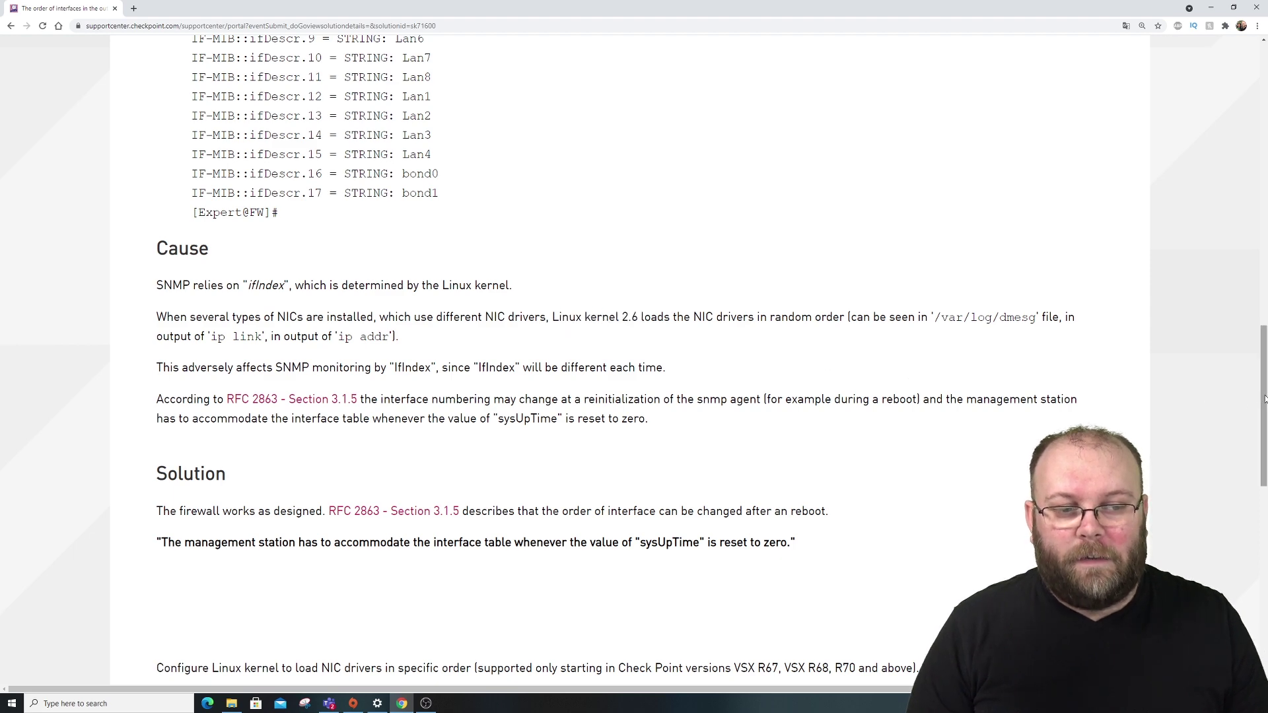
- Highlight R80.40 and R81 in the Version row, then scroll down to the Solution section
scroll(749, 350, up, 15)
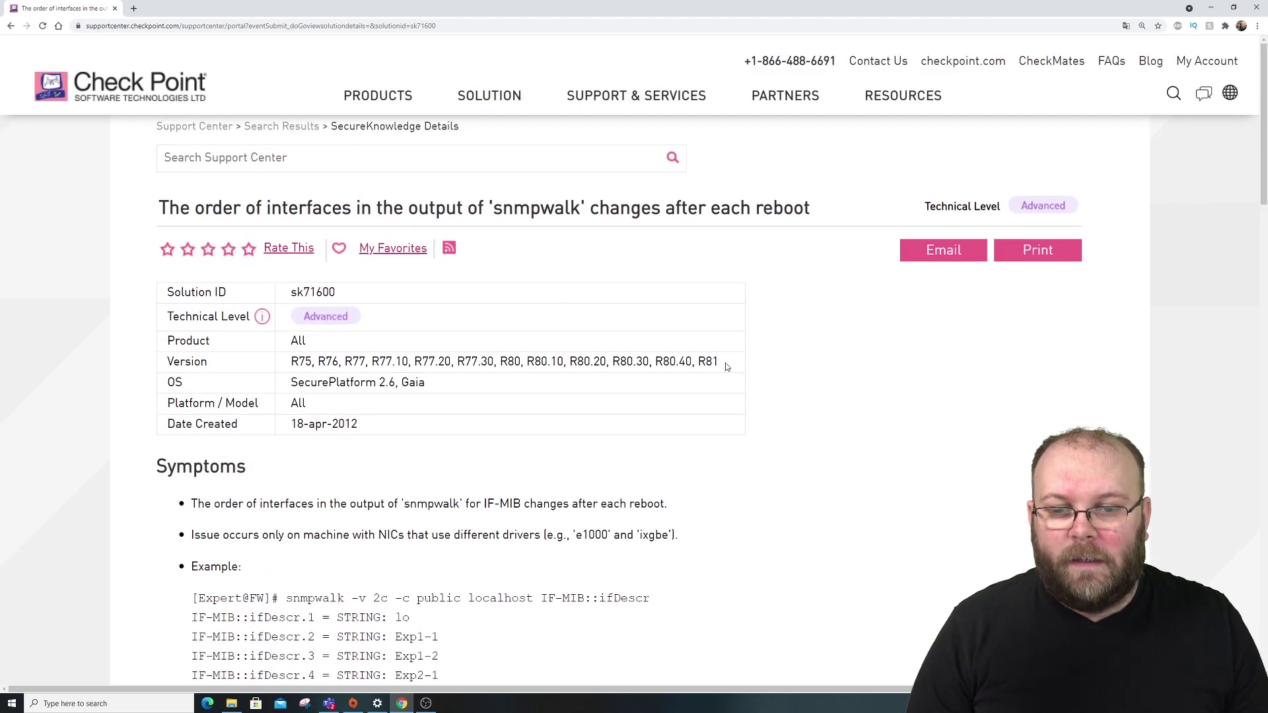
drag(726, 362, 657, 361)
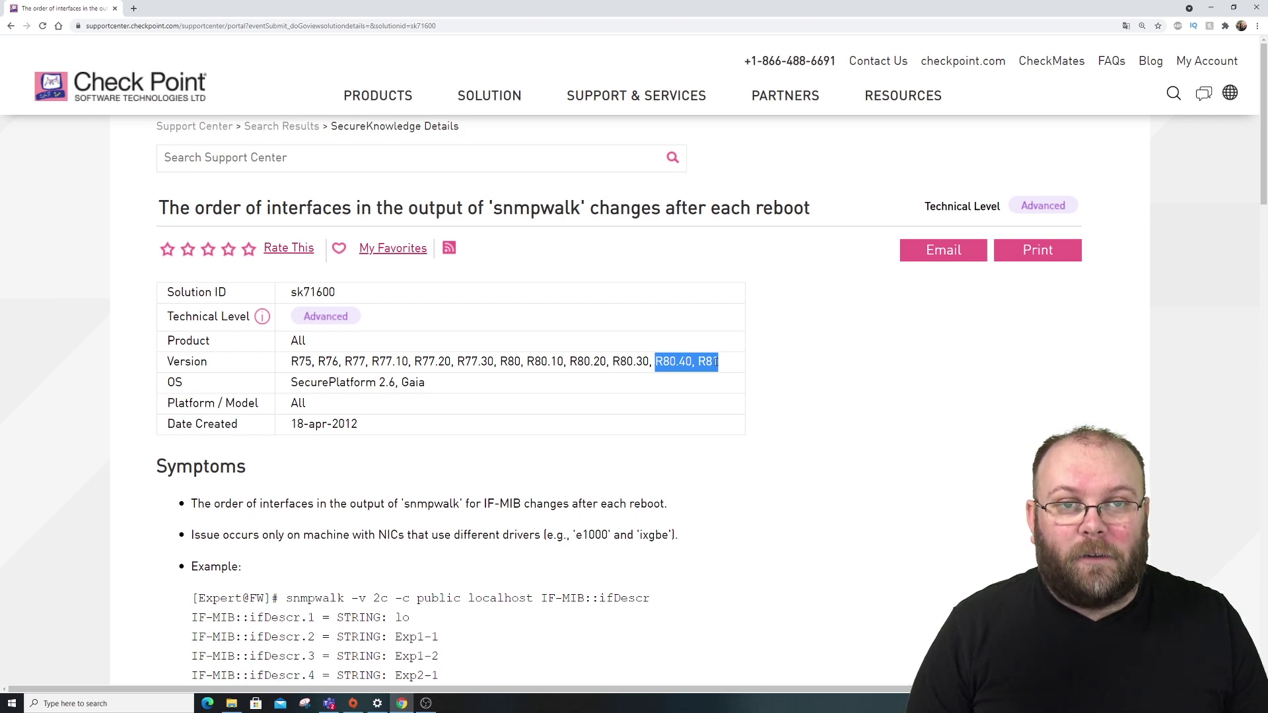
drag(1261, 167, 1260, 543)
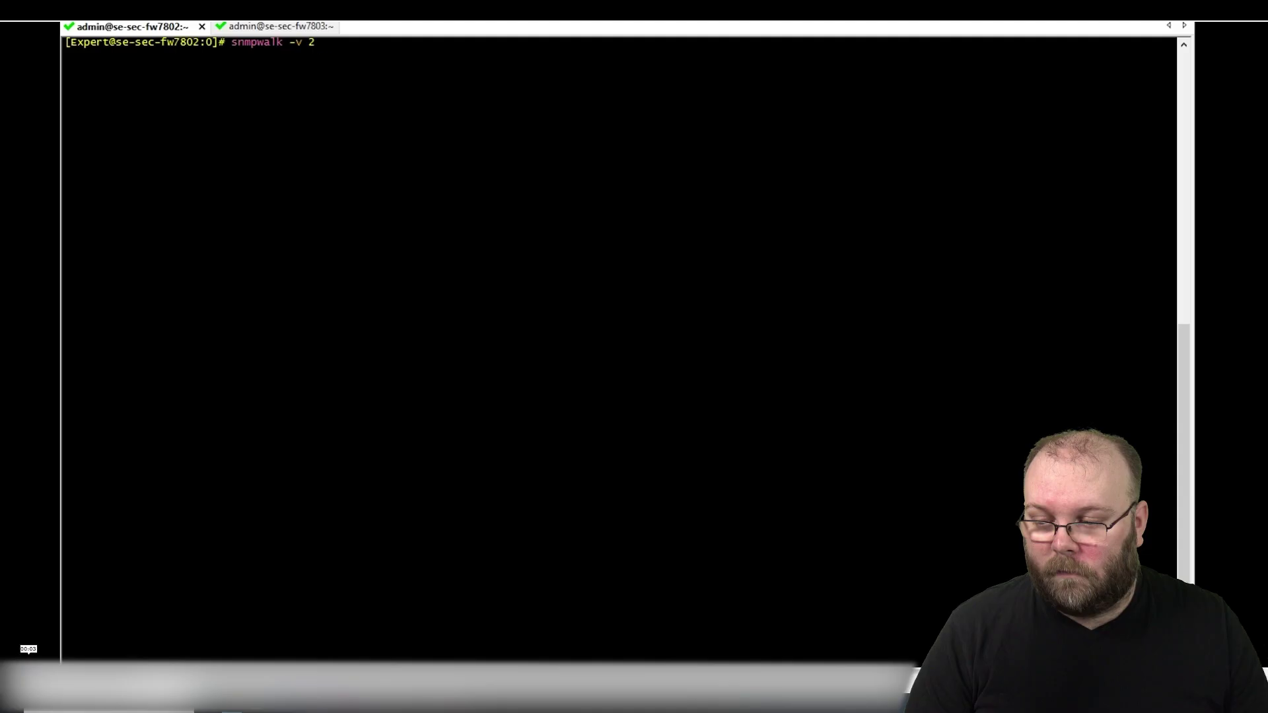
- Run 'snmpwalk -v 2c' with the community string on localhost for IF-MIB::ifDescr, then start typing 'vi /etc/mod'
key(ctrl+u)
text(snmp)
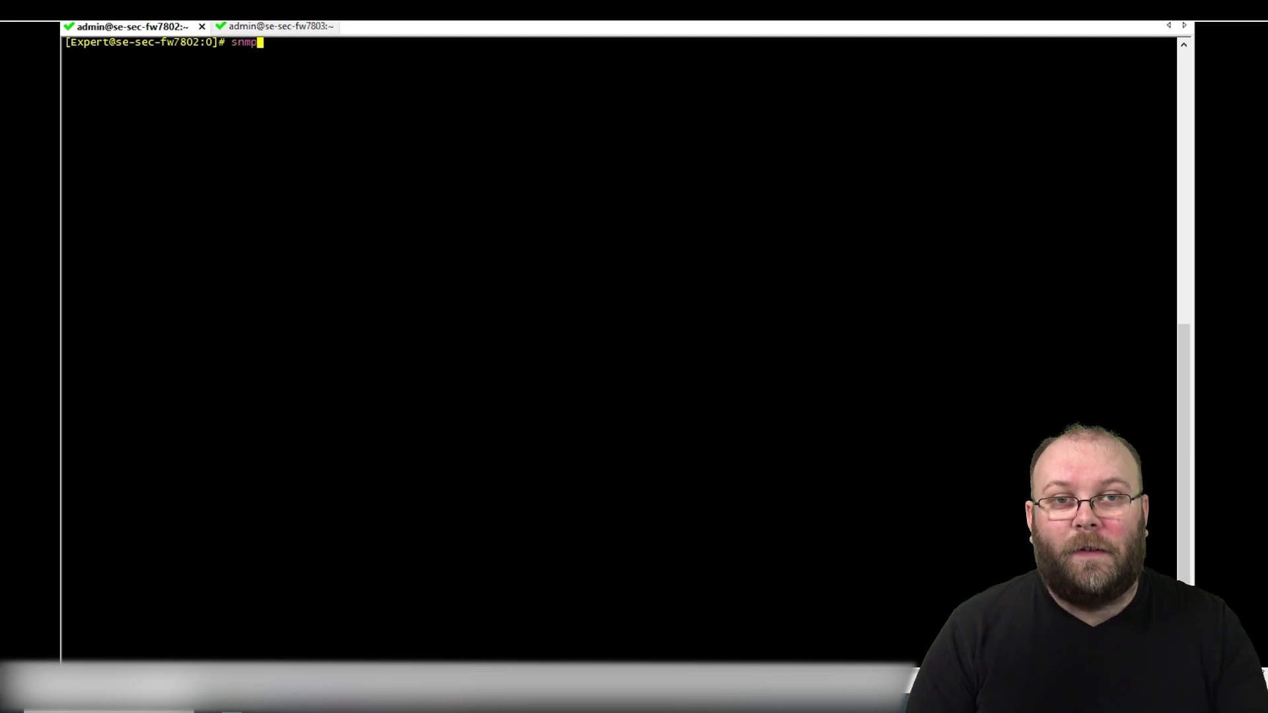
text(walk )
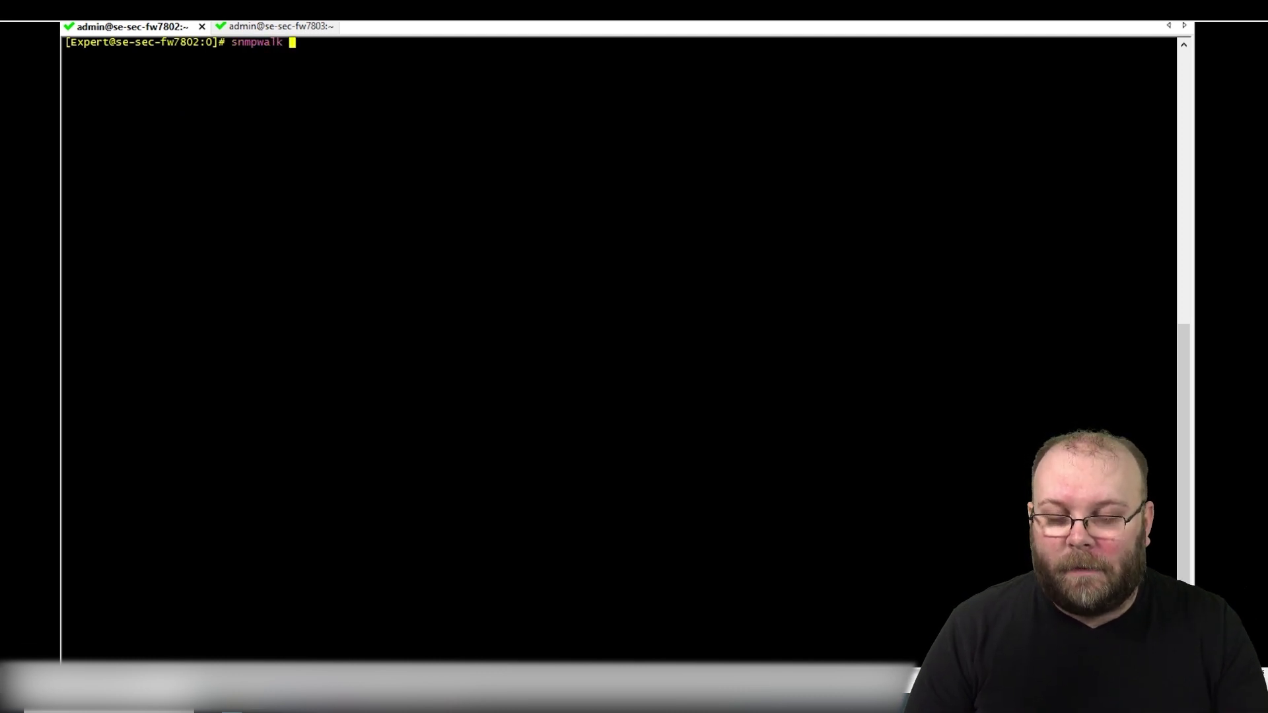
text(-v 2c )
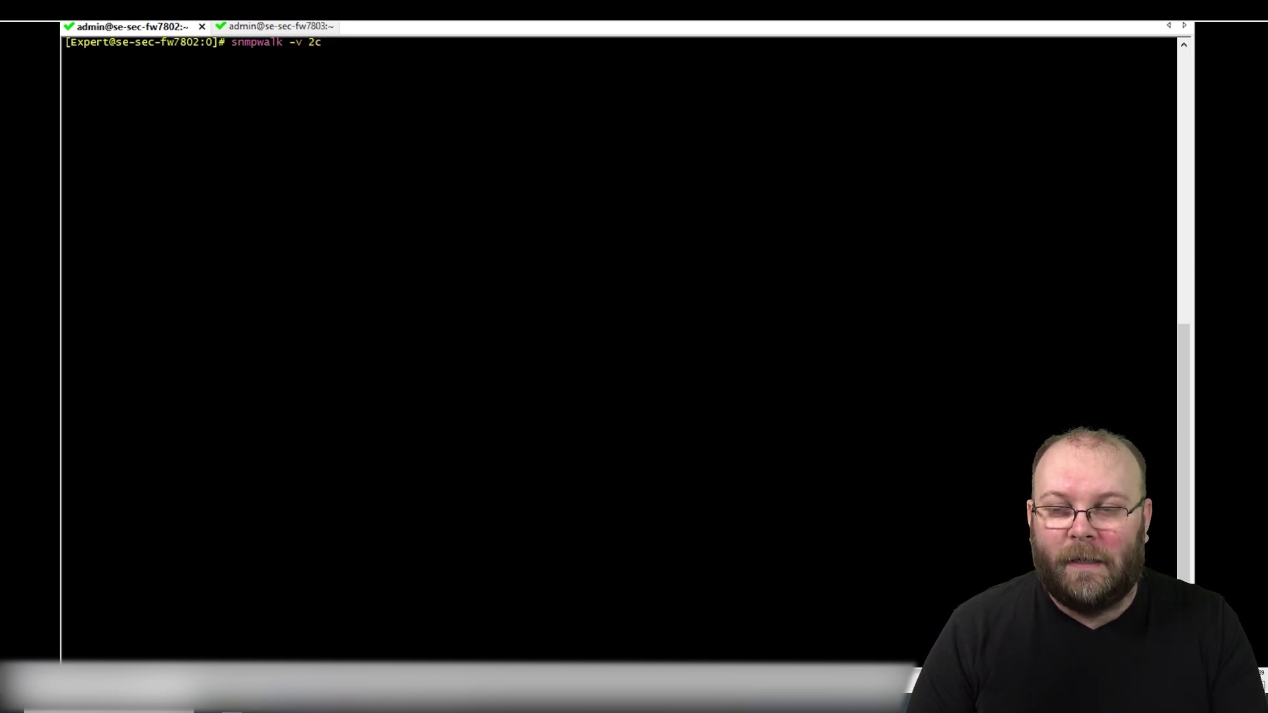
text(-c )
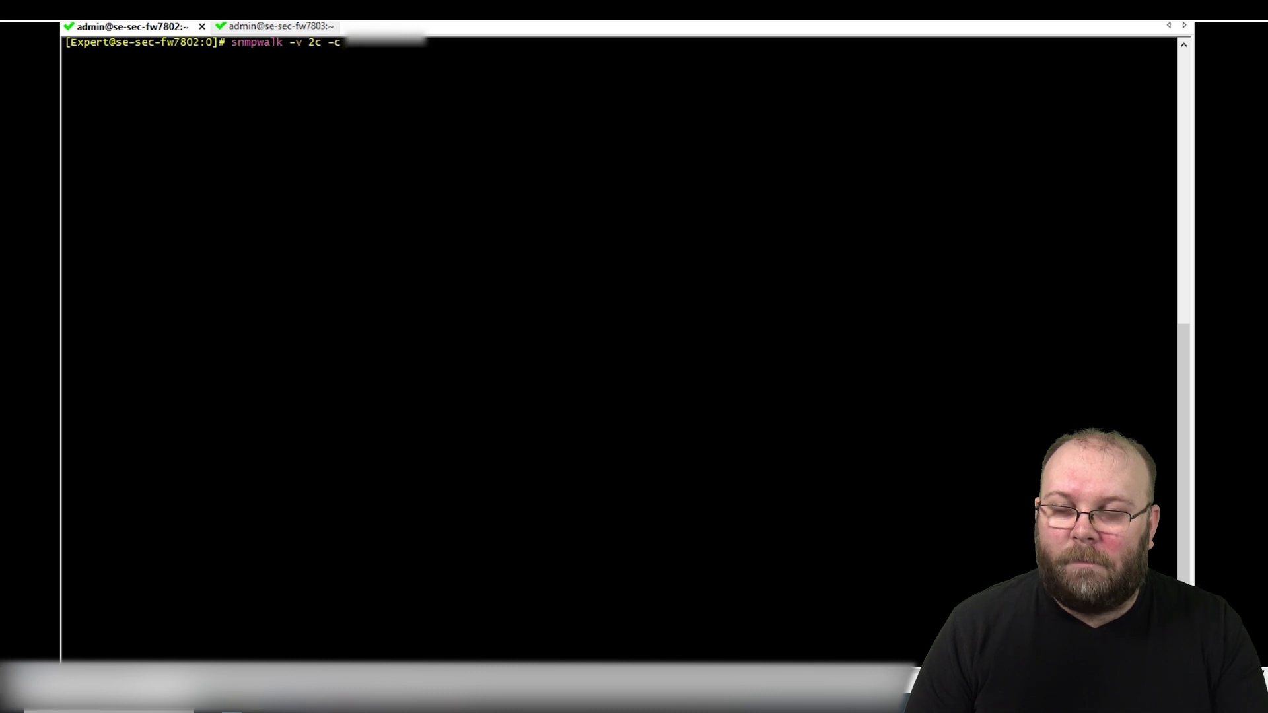
text(******** )
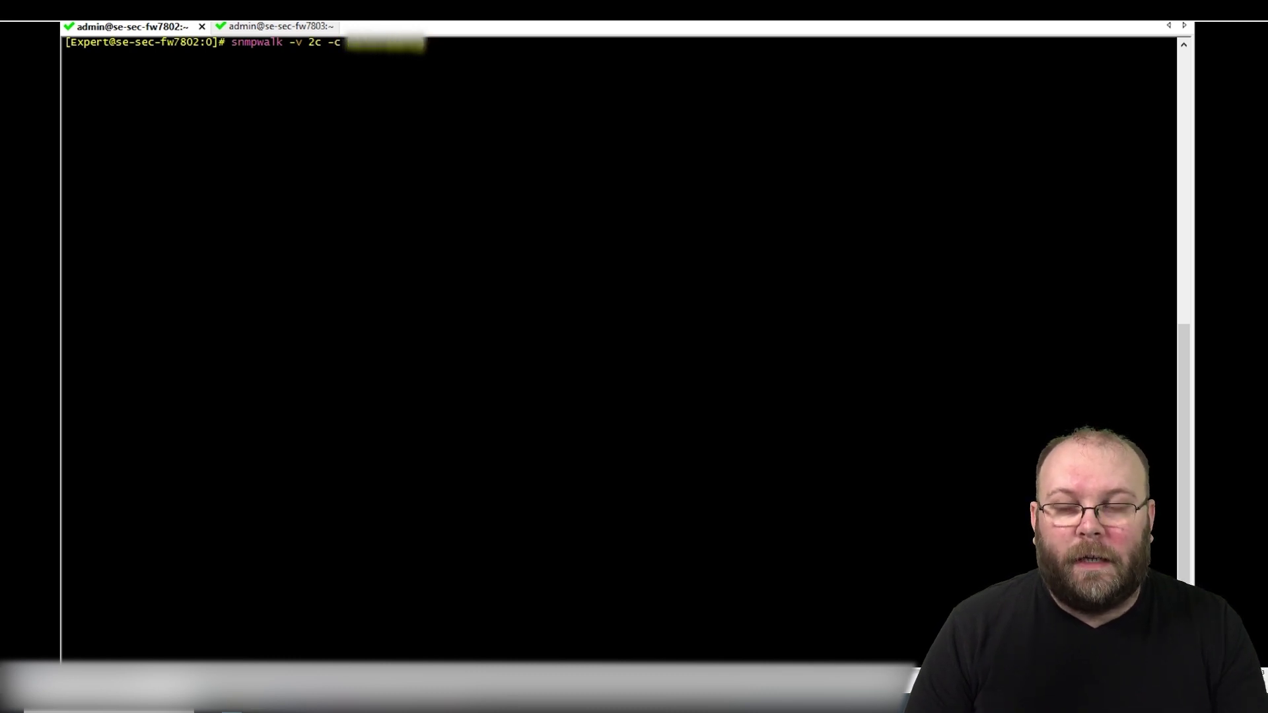
text(localh)
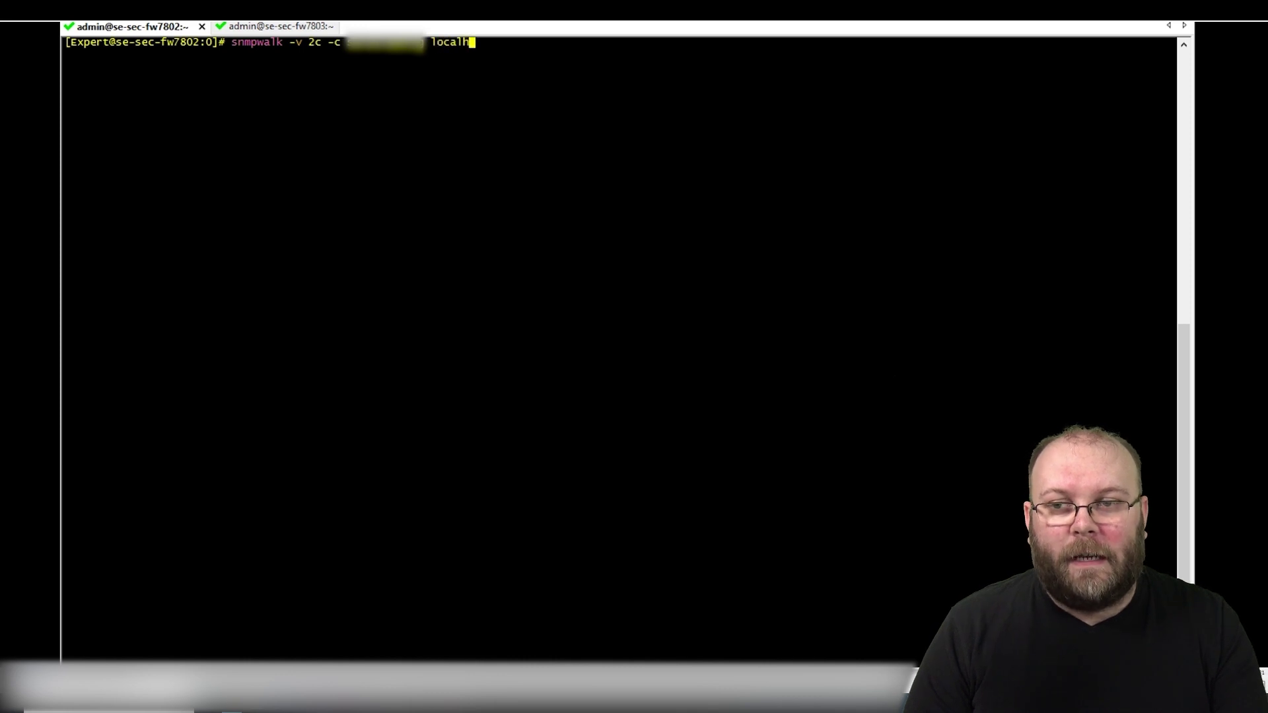
text(ost I)
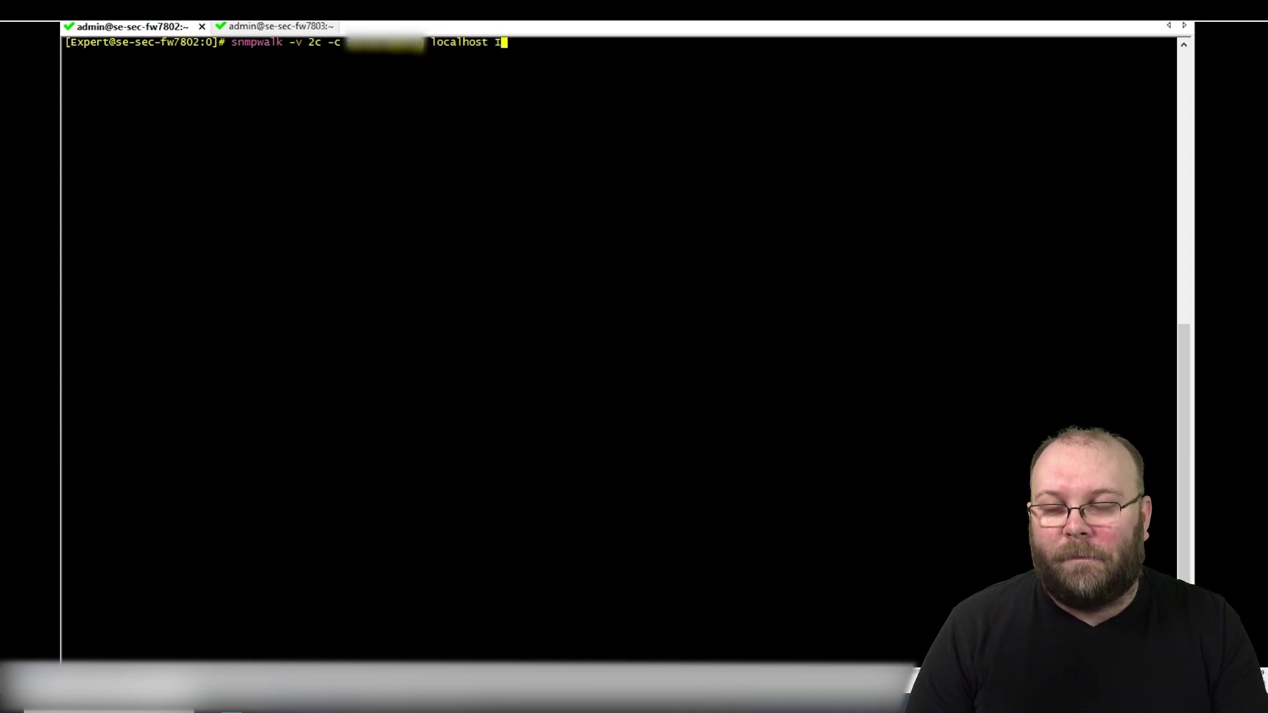
text(F-MIB)
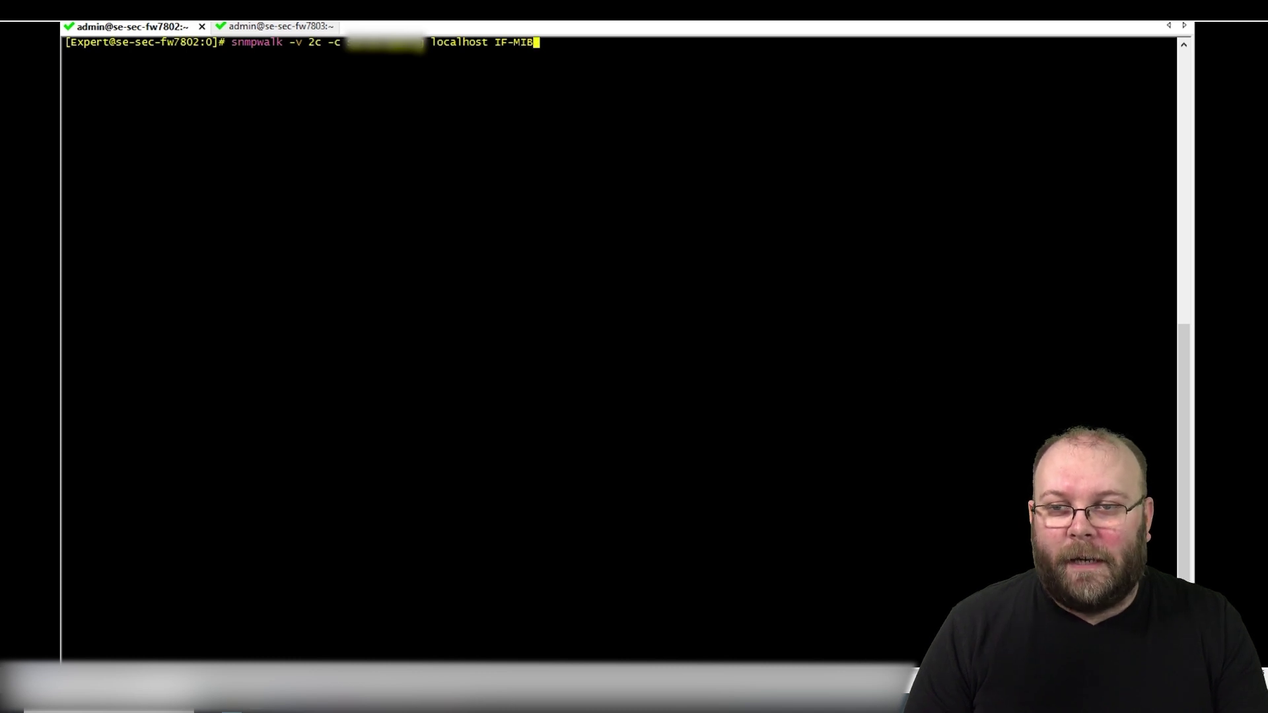
text(::)
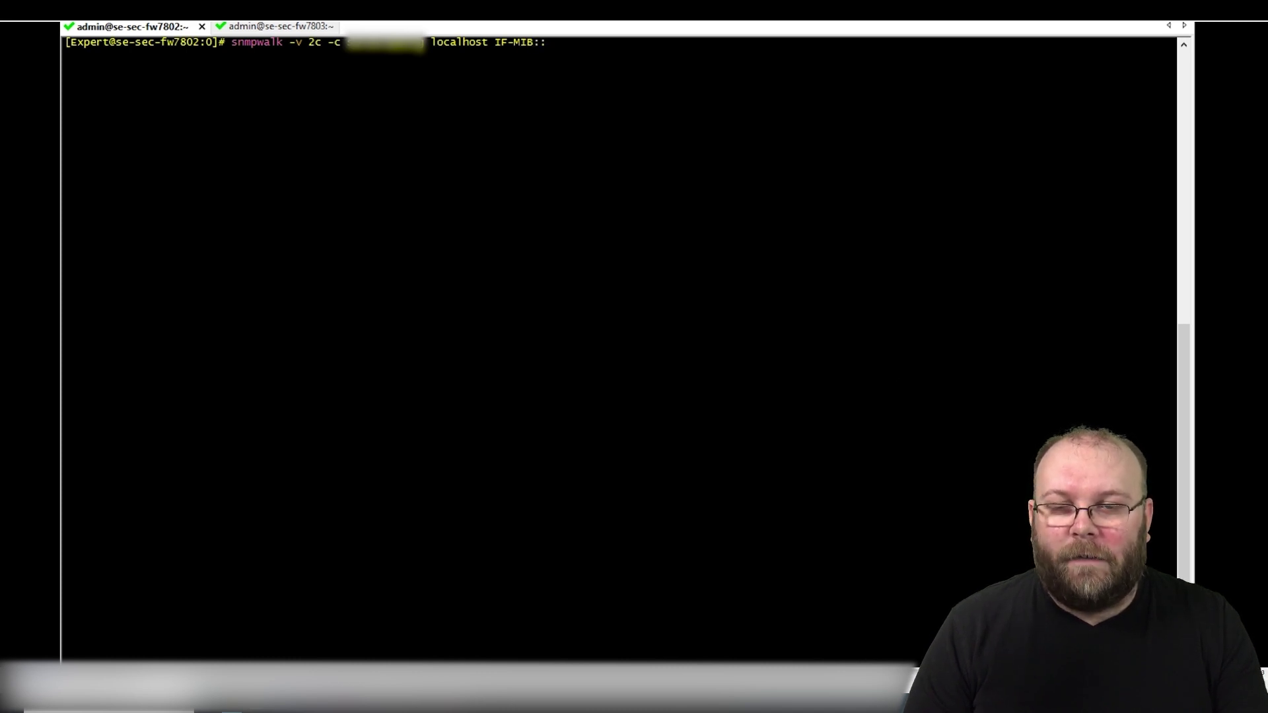
text(if)
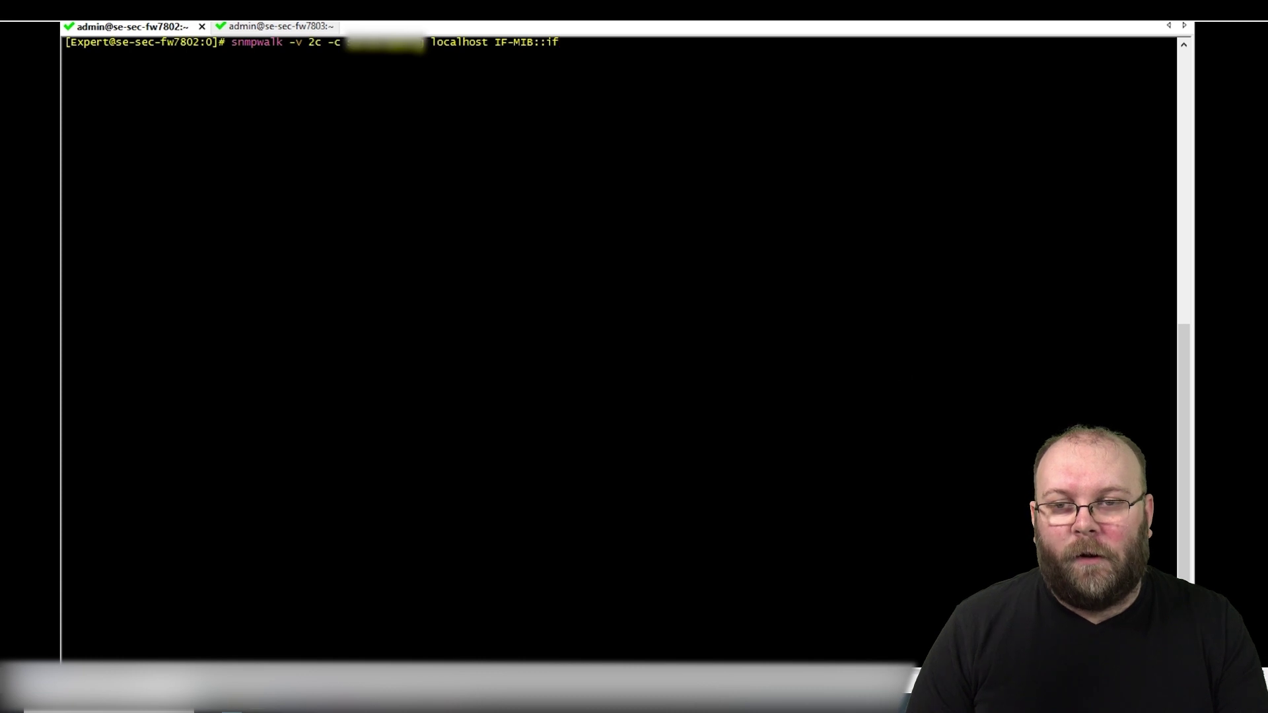
text(Descr)
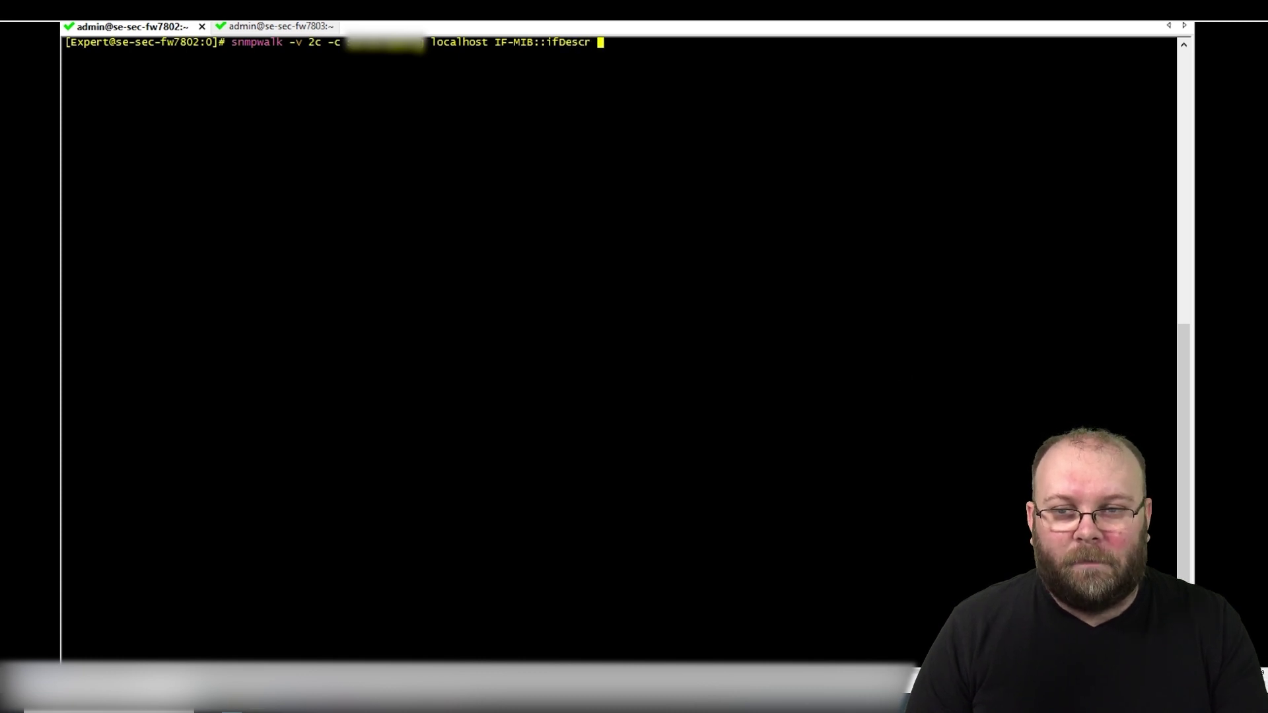
key(Return)
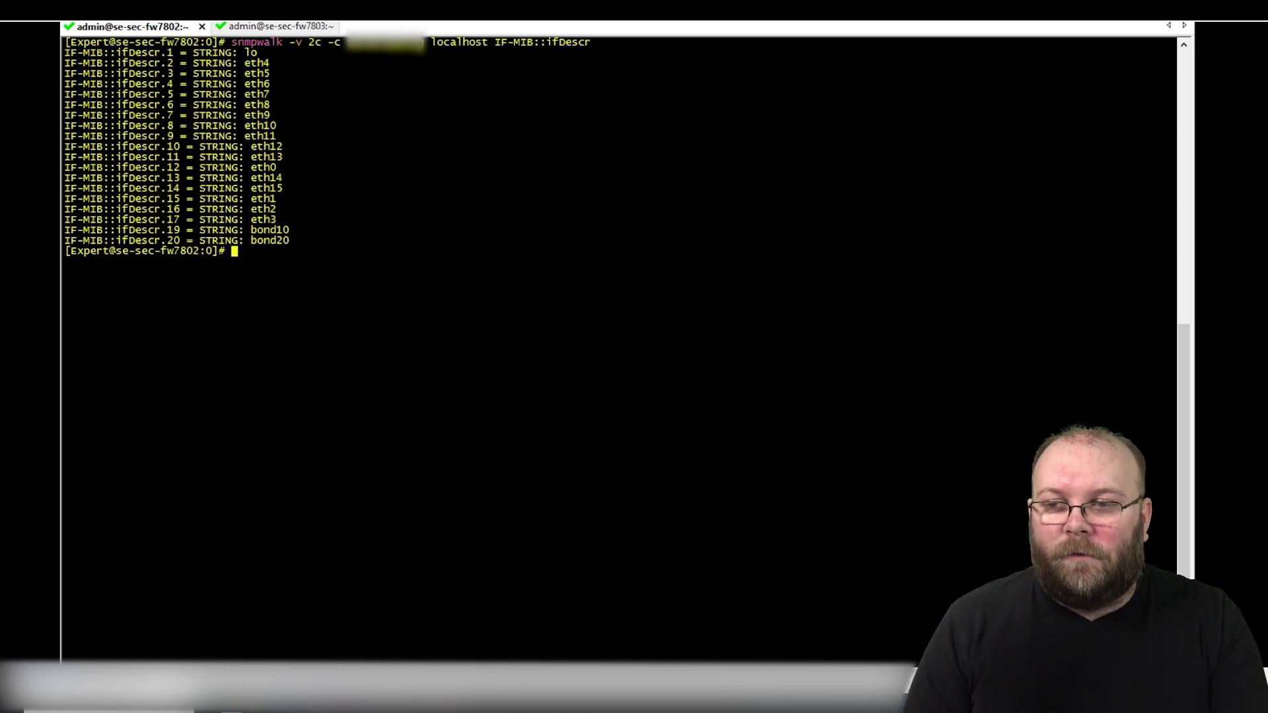
text(vi /etc)
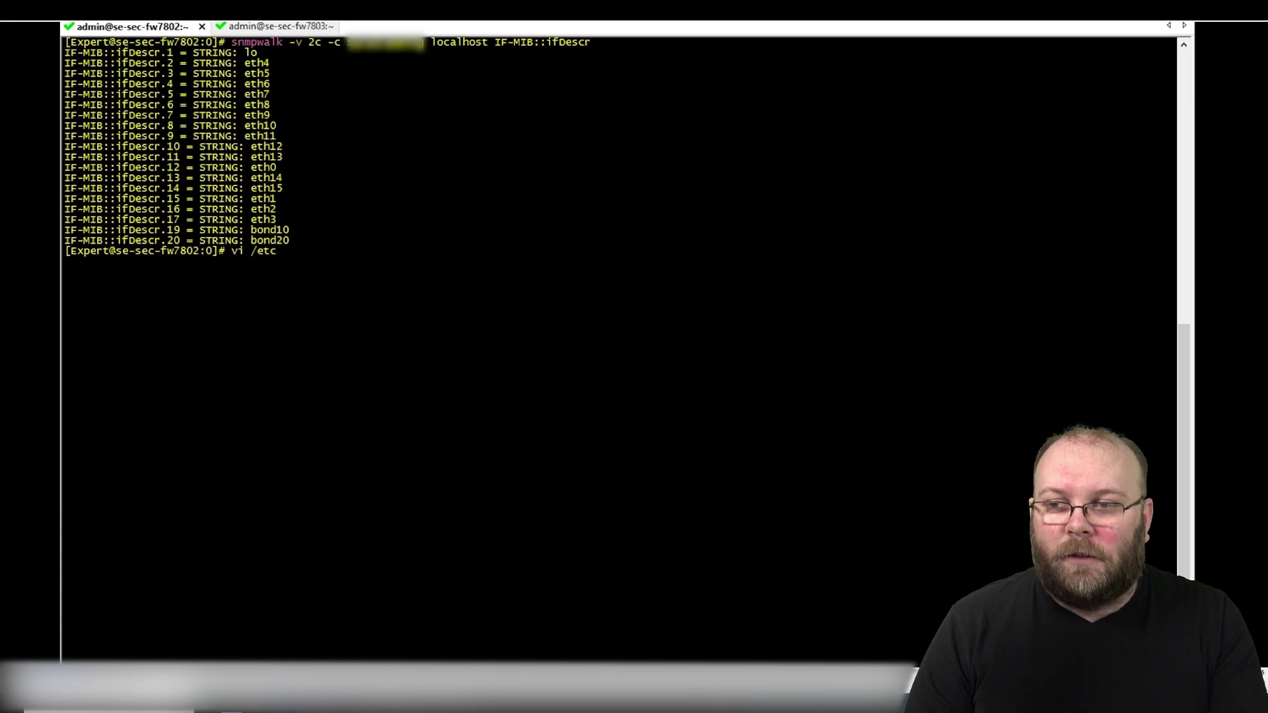
text(/mod)
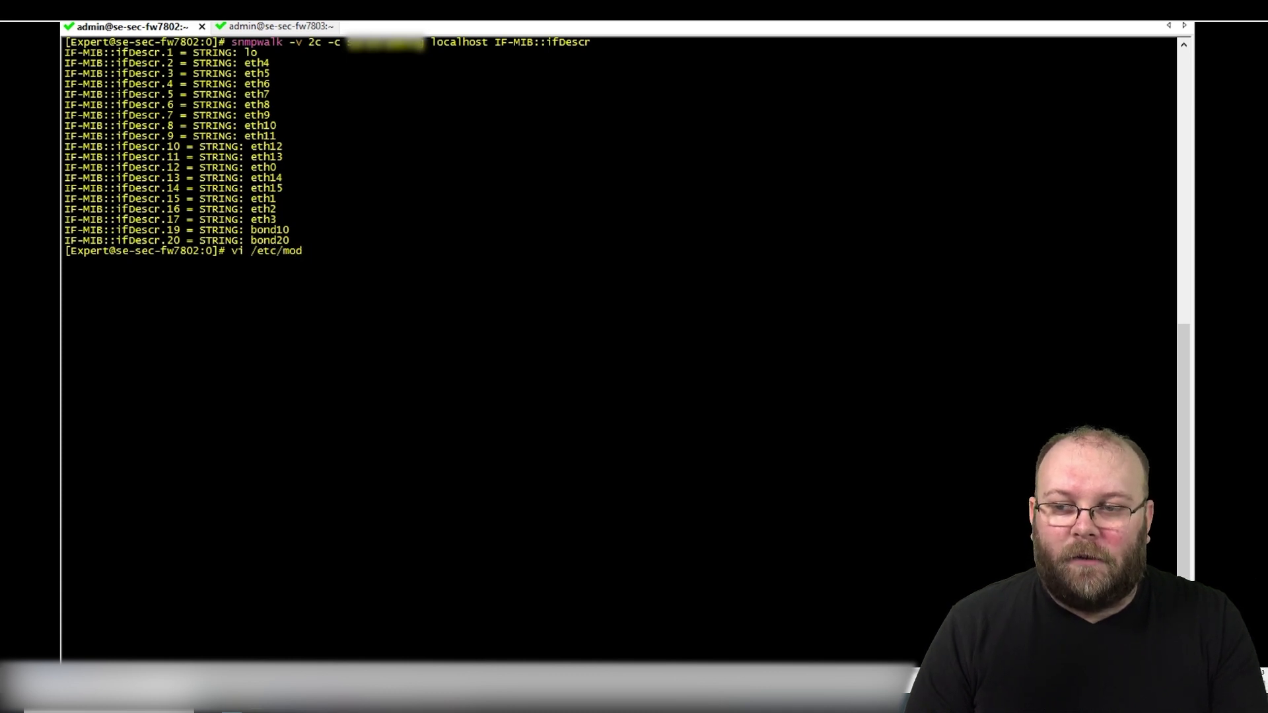
key(Tab)
text(cof)
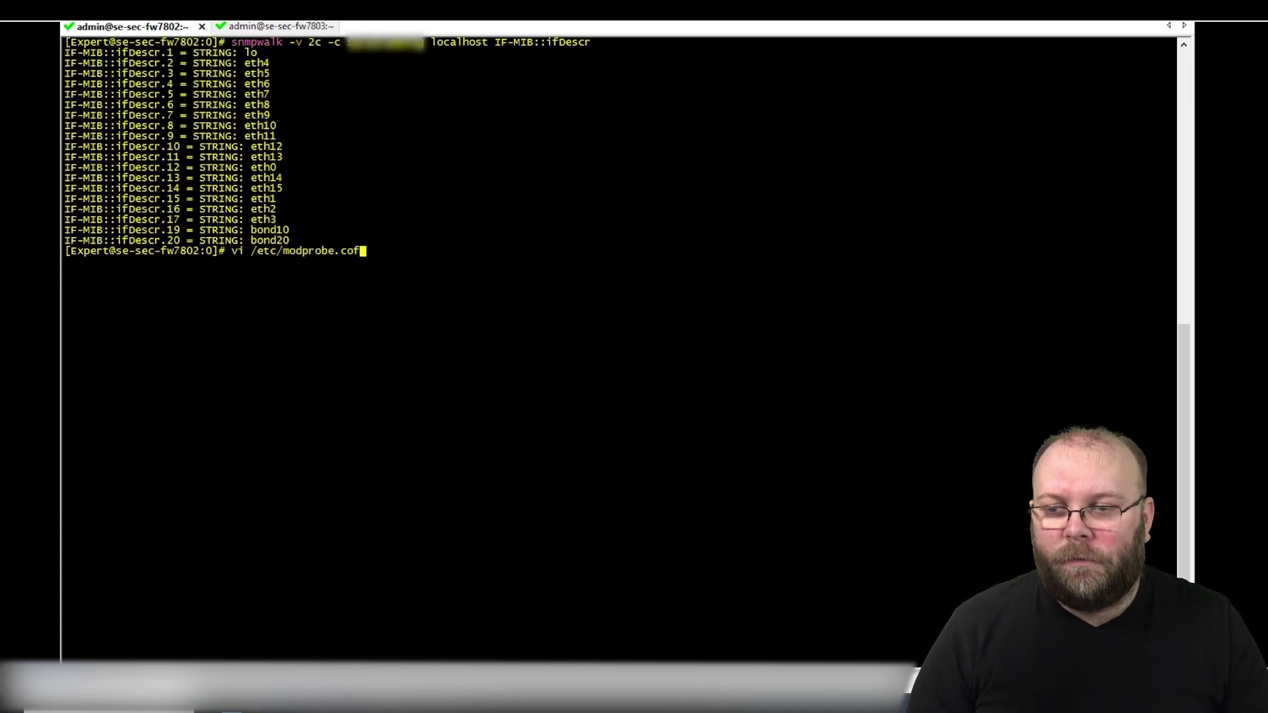
key(BackSpace)
text(nf)
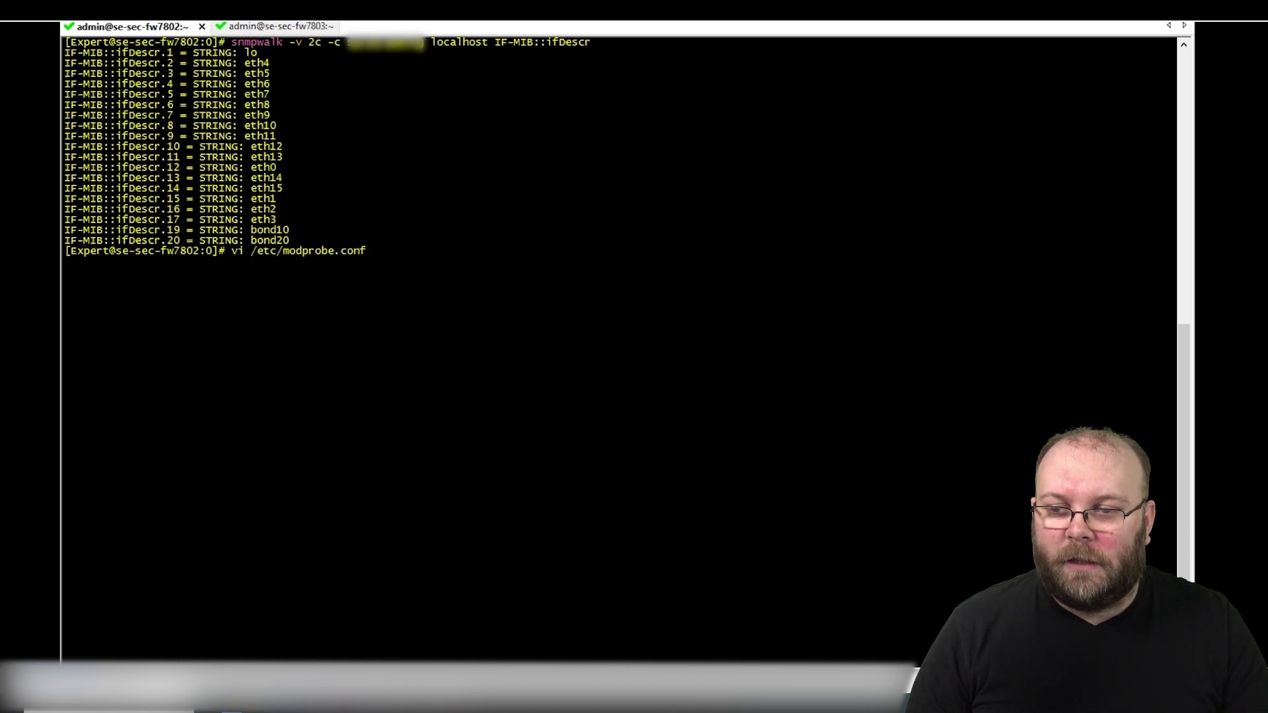
key(Return)
key(Down)
key(Down)
key(Down)
key(Down)
key(Down)
key(Down)
key(Down)
key(Down)
key(Down)
key(Down)
key(Down)
key(Down)
key(Down)
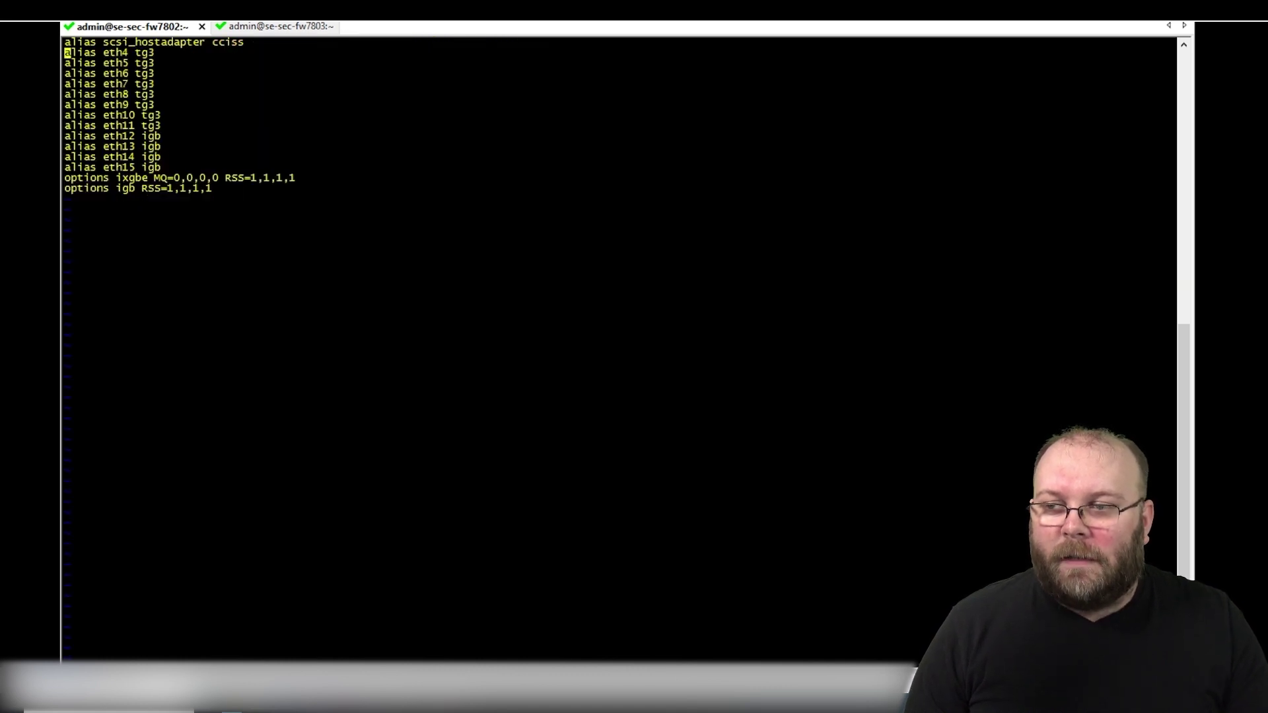
key(Down)
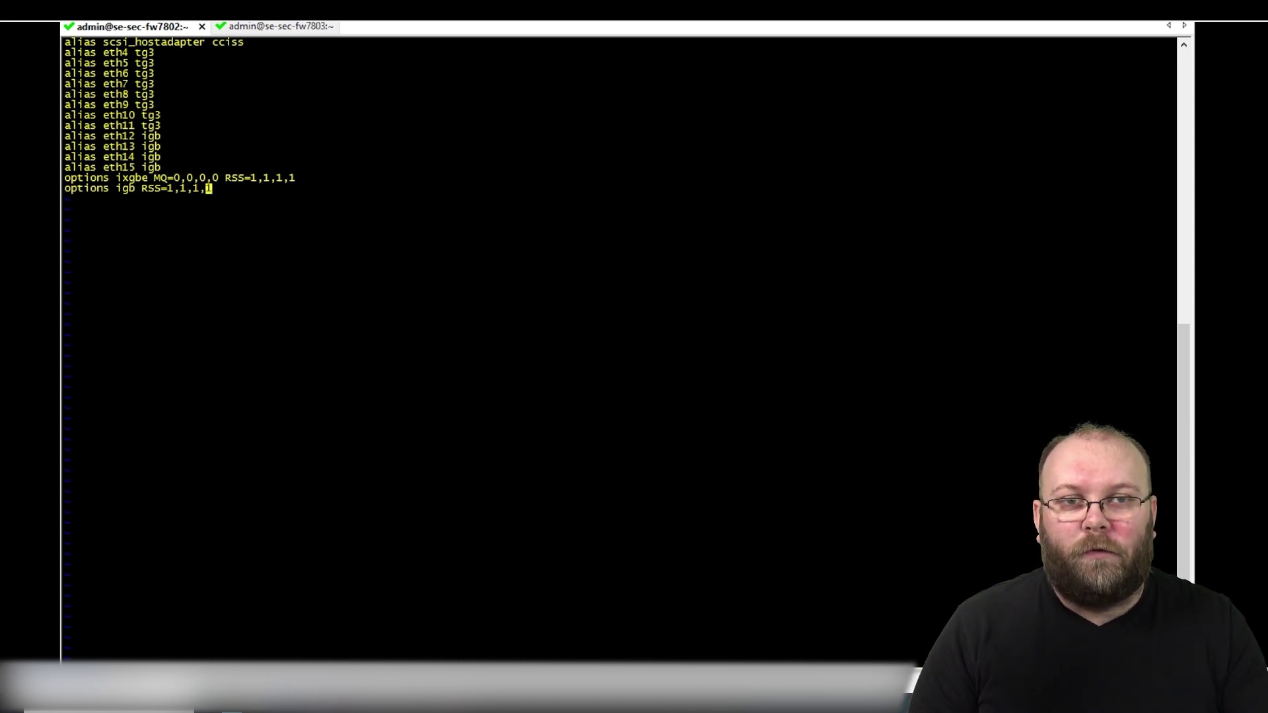
text(:q)
key(Return)
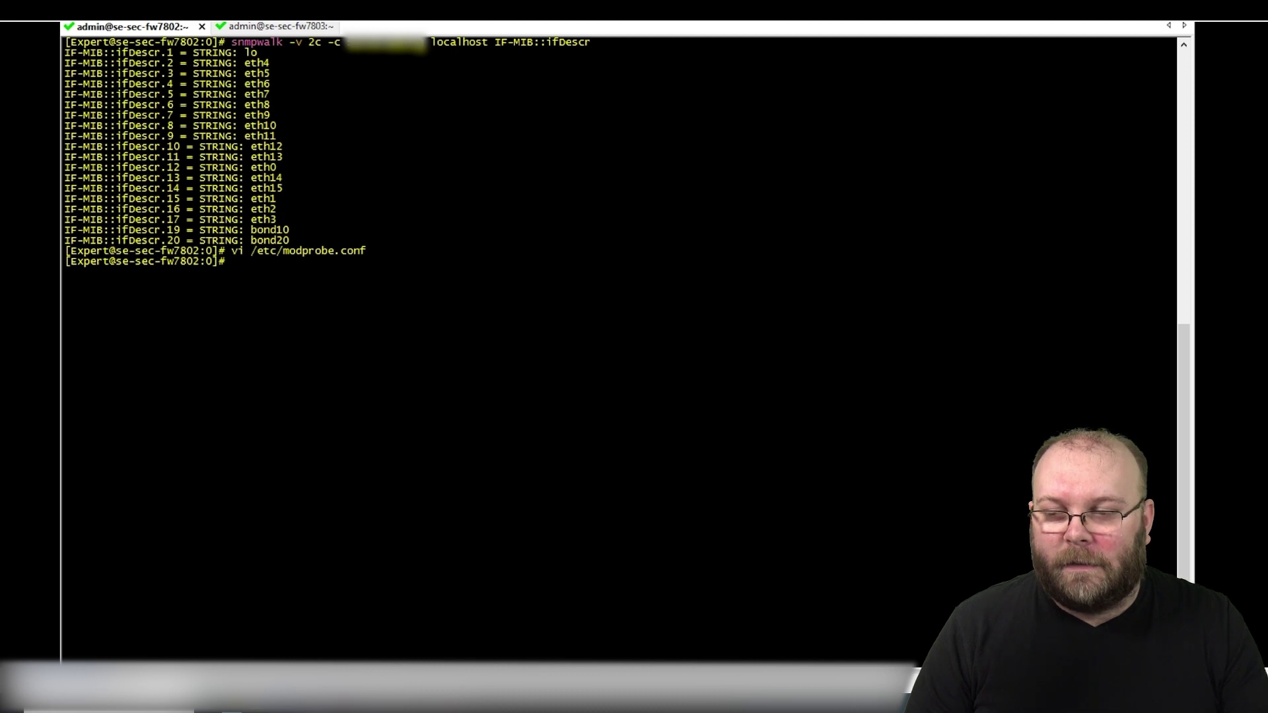
- Run 'ethtool -i eth1' to show which driver eth1 uses
text(etho)
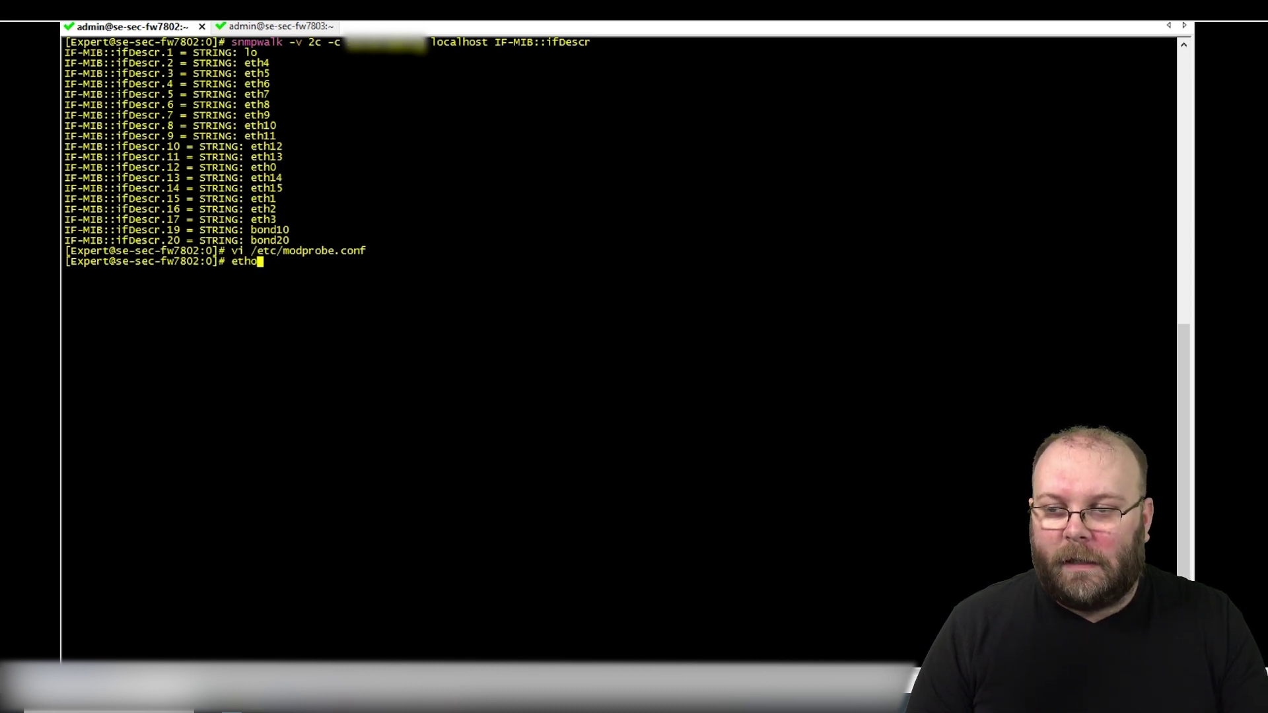
key(BackSpace)
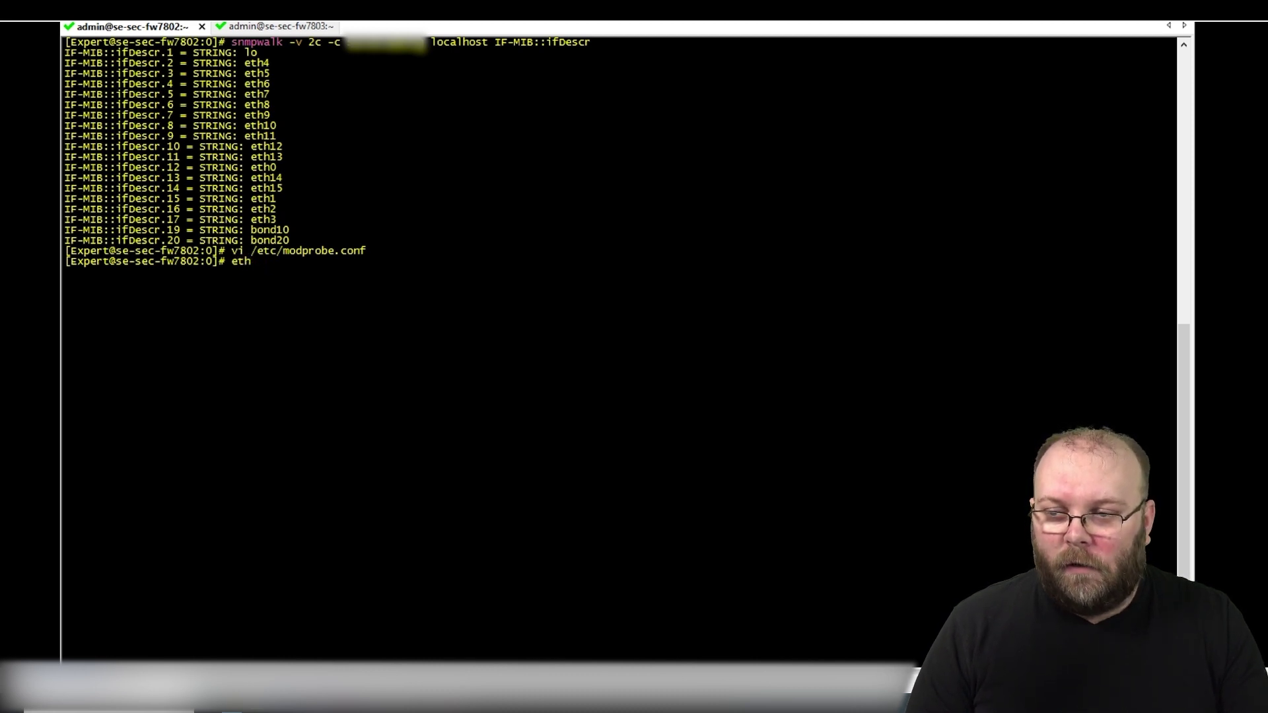
text(tool )
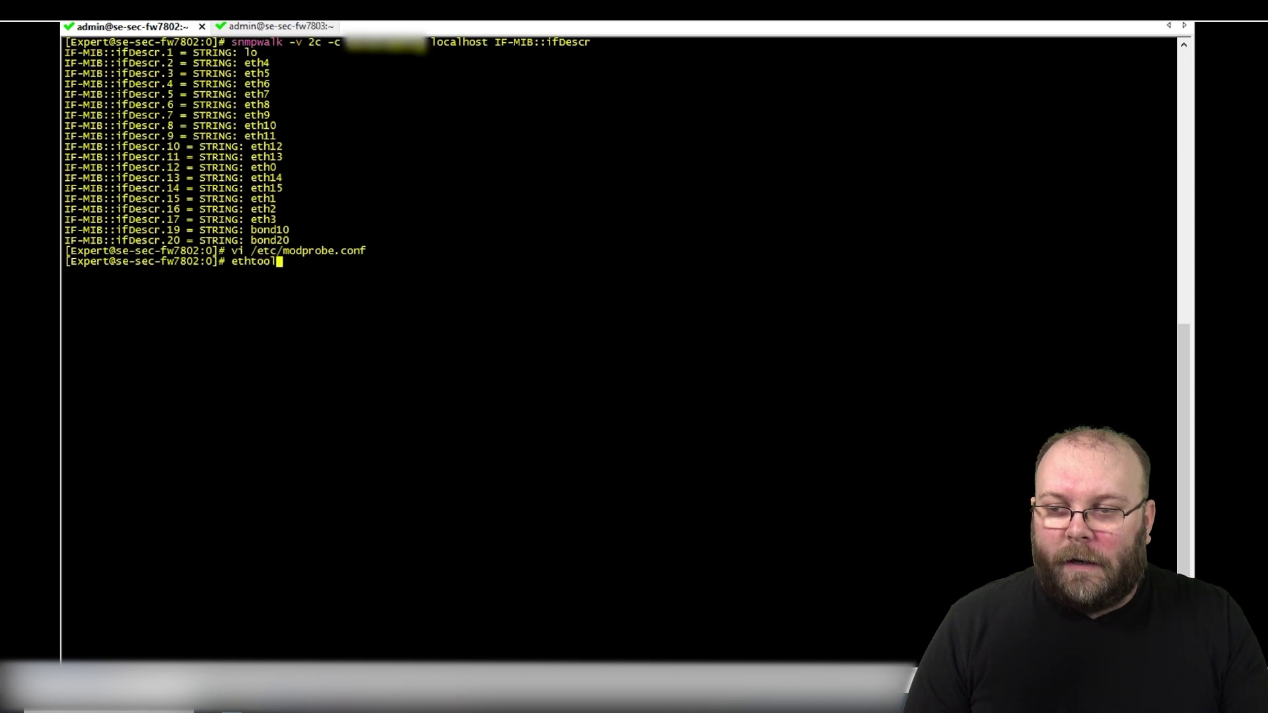
text(-)
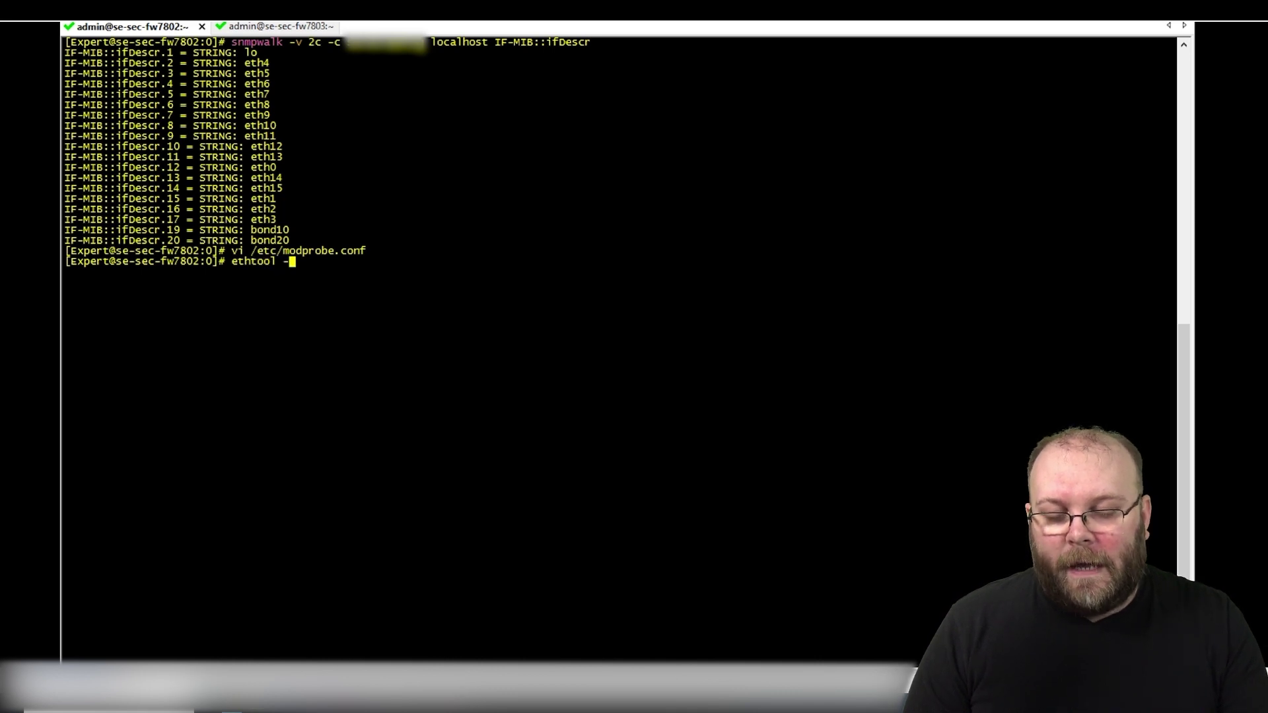
text(i eth1)
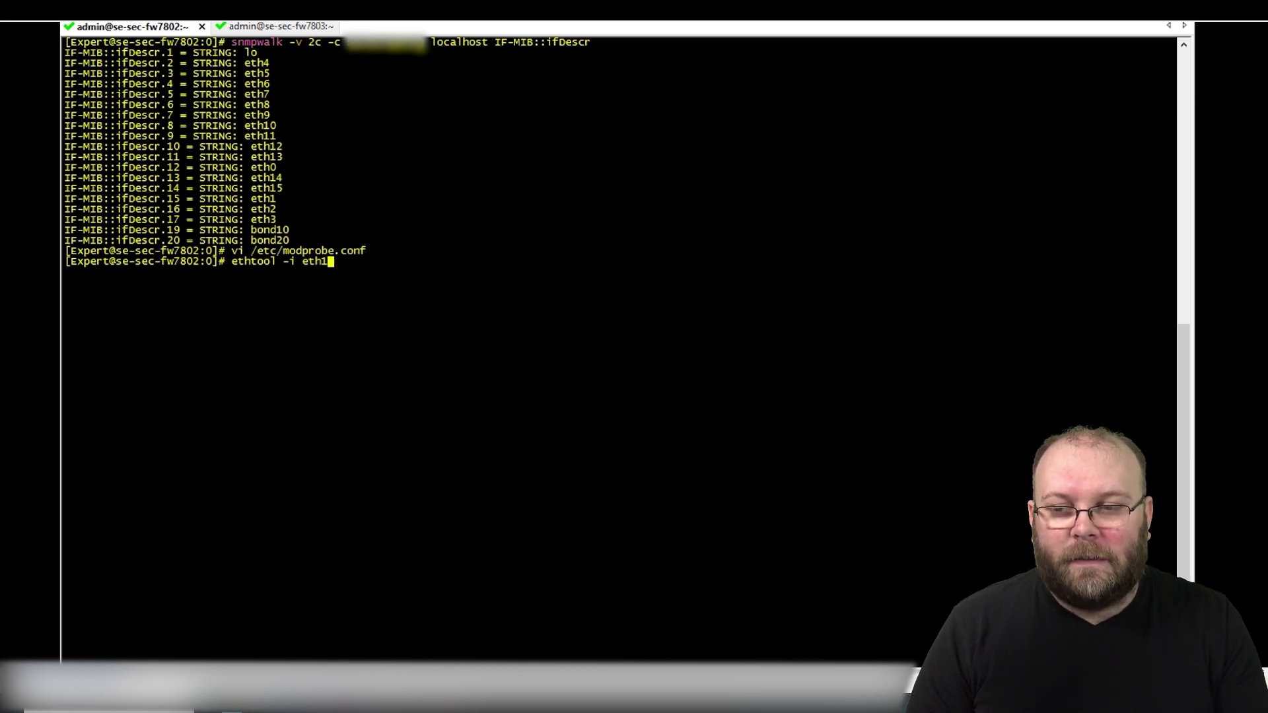
key(Return)
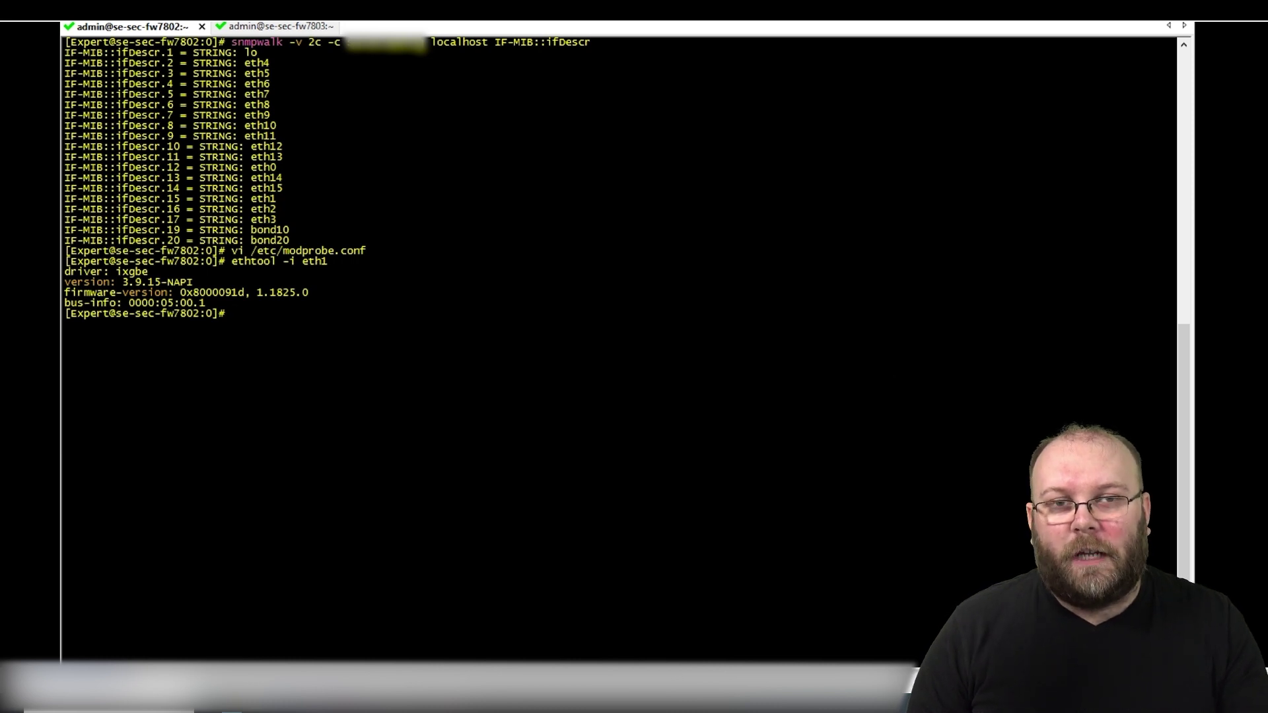
- Check the drivers for eth4 and eth10 by editing the recalled ethtool command
key(Up)
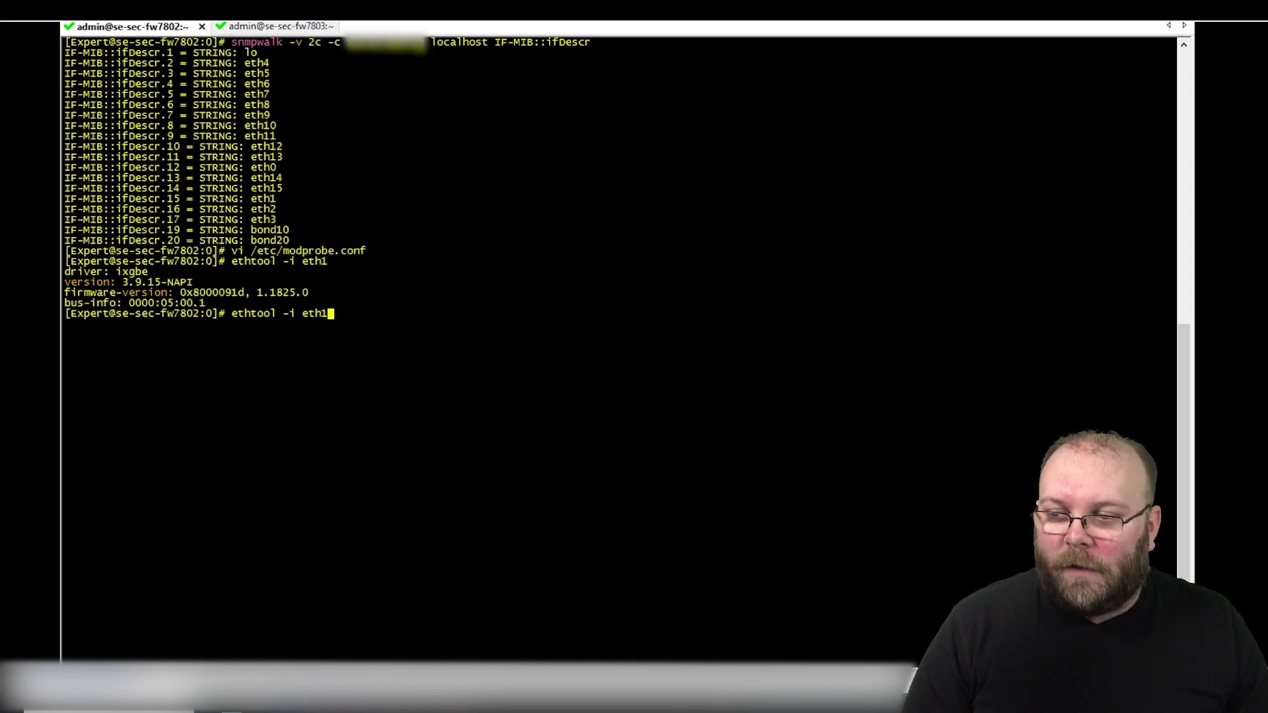
key(BackSpace)
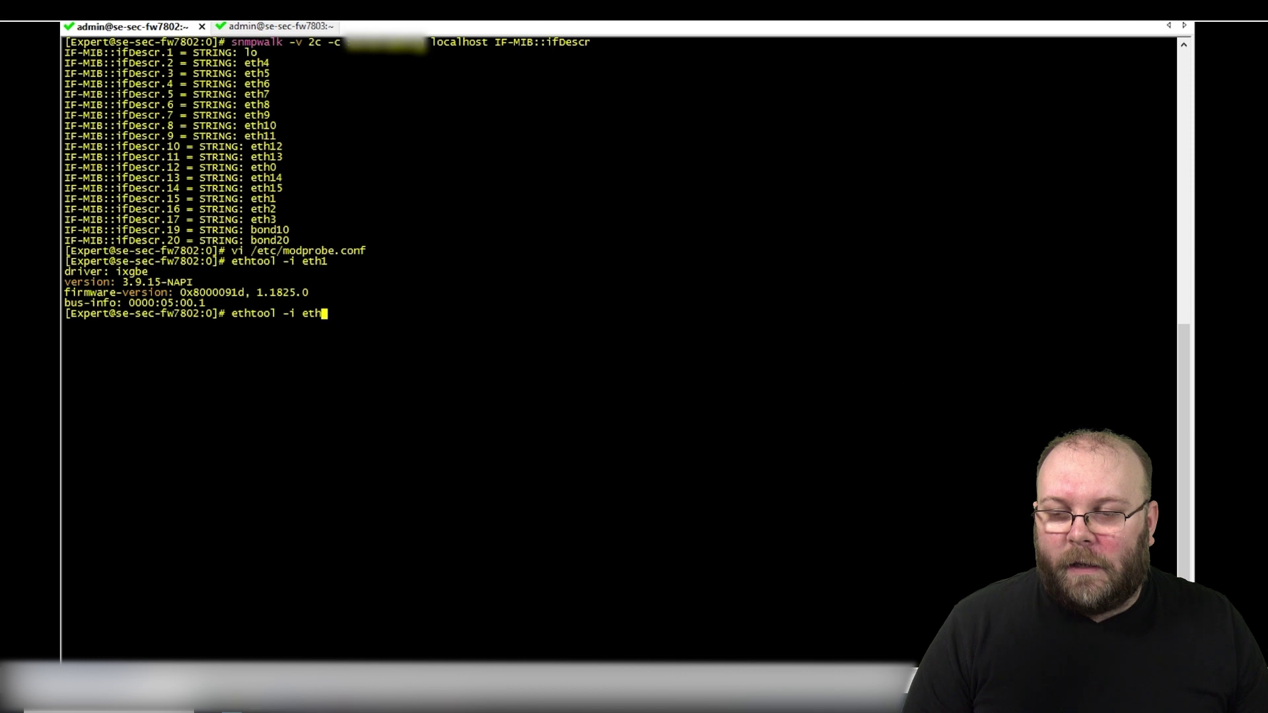
text(4)
key(Return)
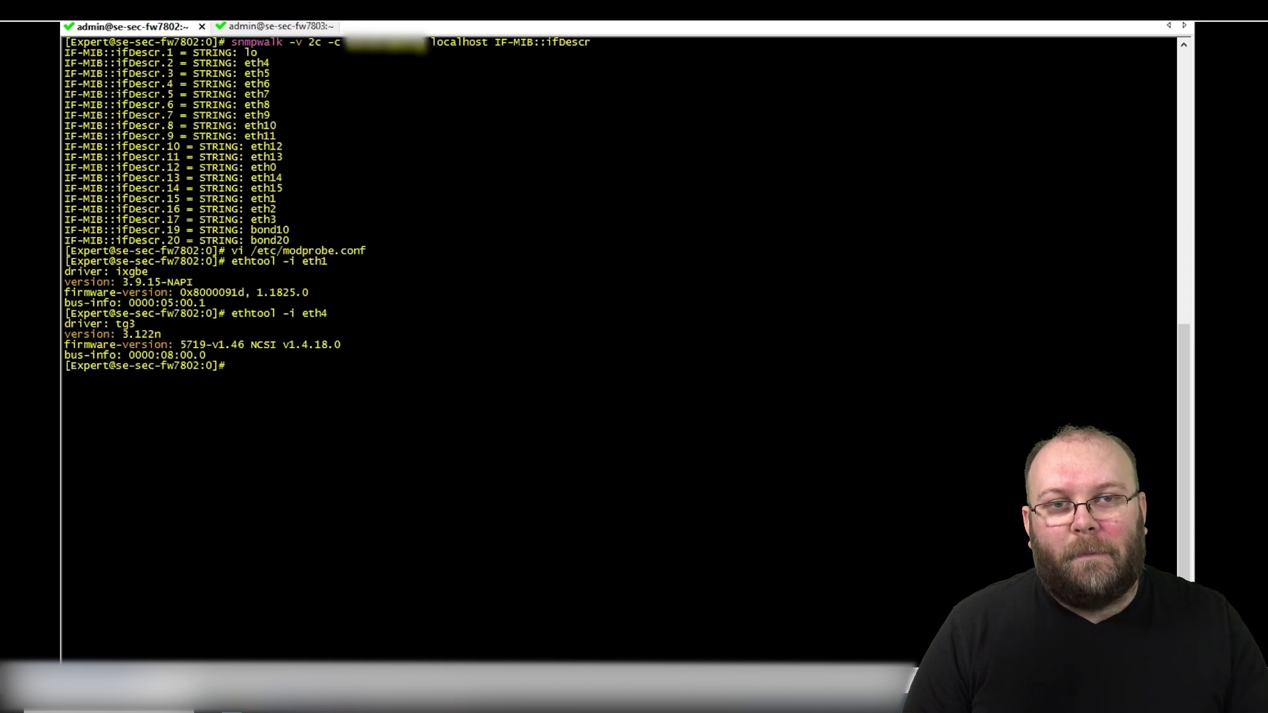
key(Up)
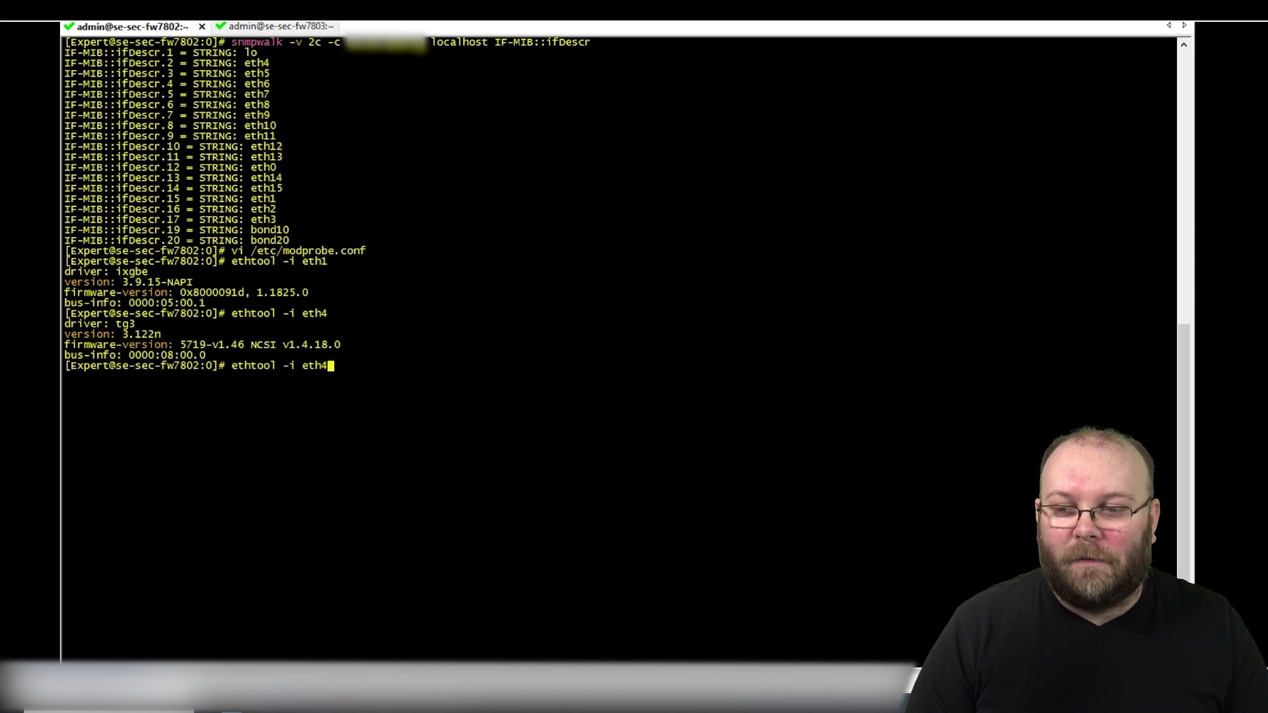
key(BackSpace)
text(10)
key(Return)
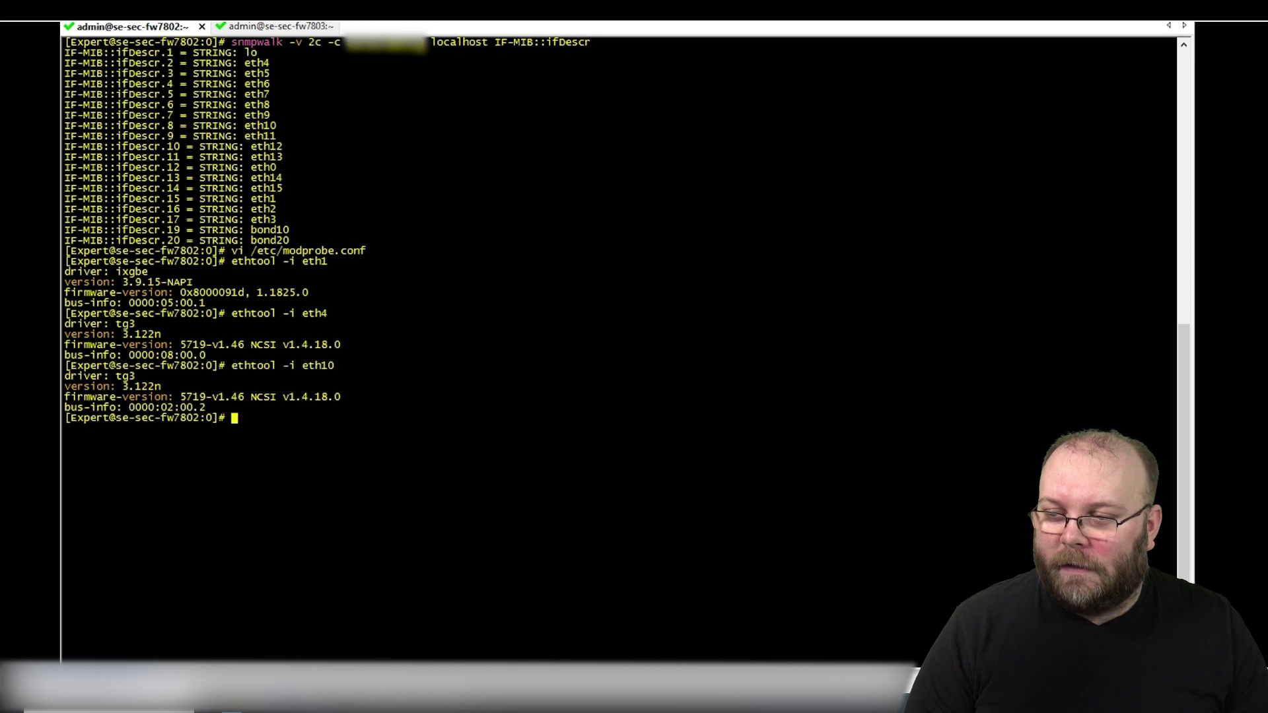
- Check the drivers for eth11 and eth14 the same way, leaving the prompt empty
key(Up)
key(BackSpace)
text(1)
key(Return)
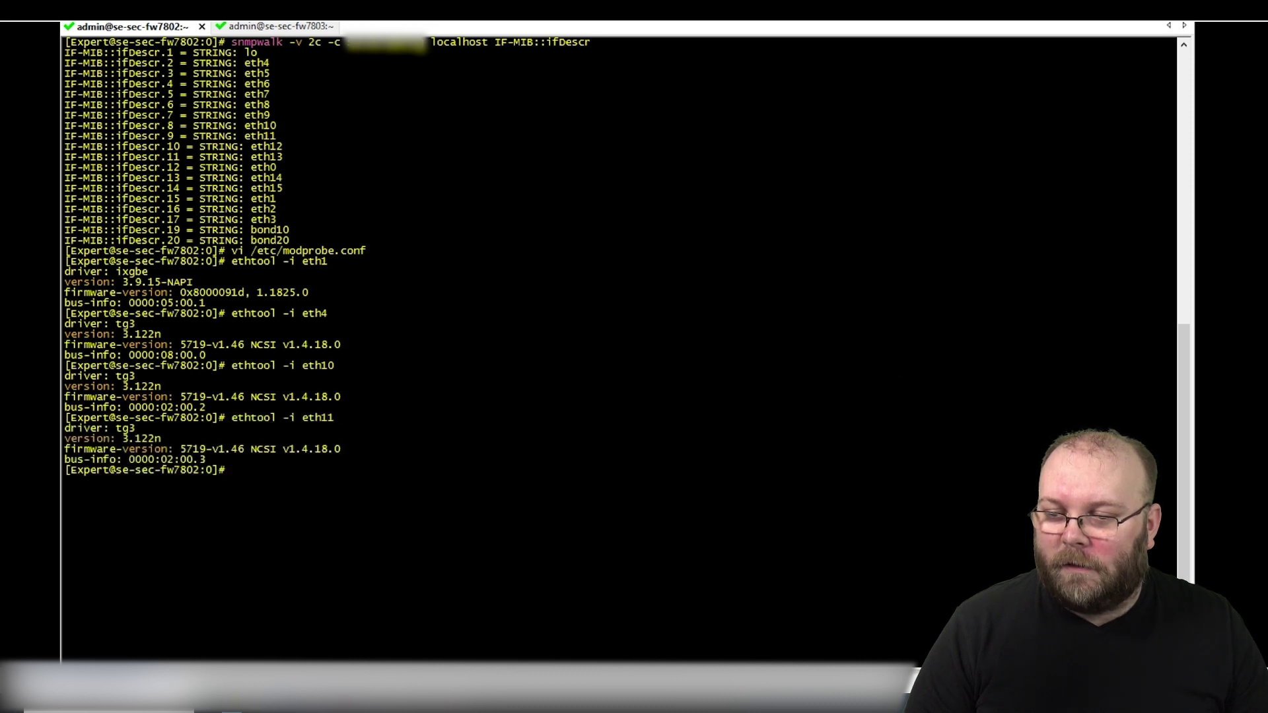
key(Up)
key(BackSpace)
text(4)
key(Return)
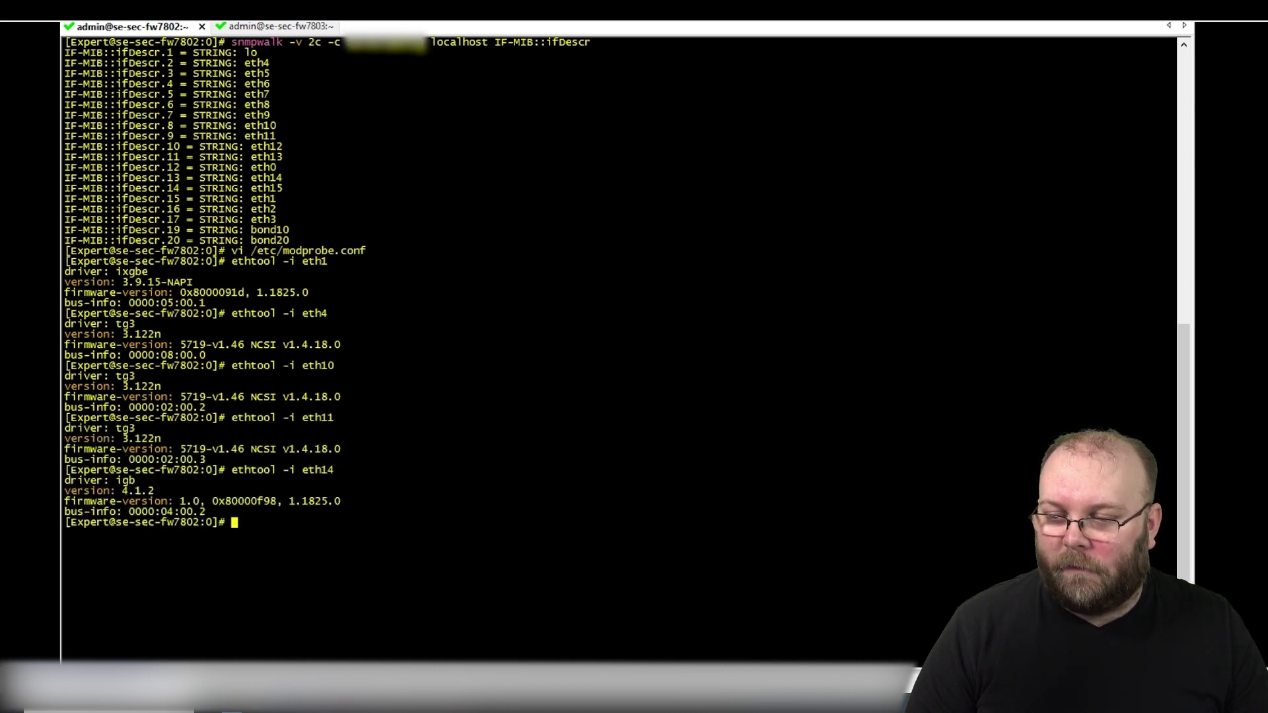
key(Up)
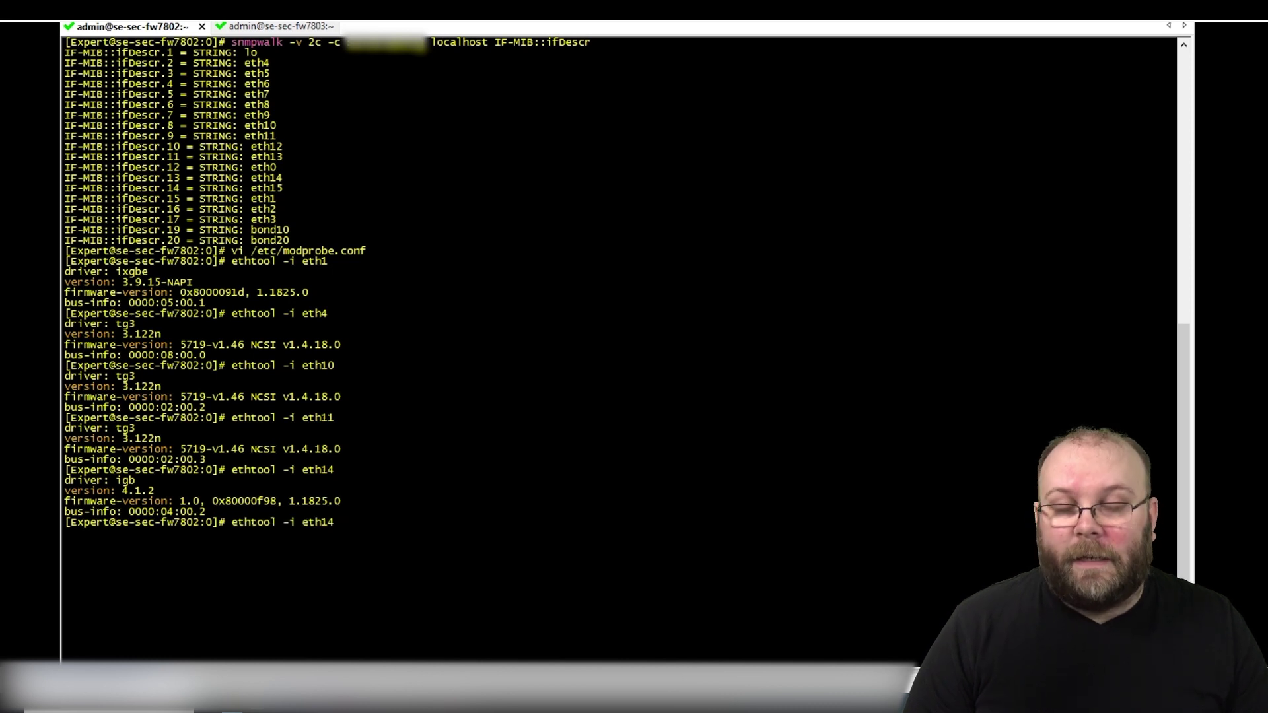
key(Down)
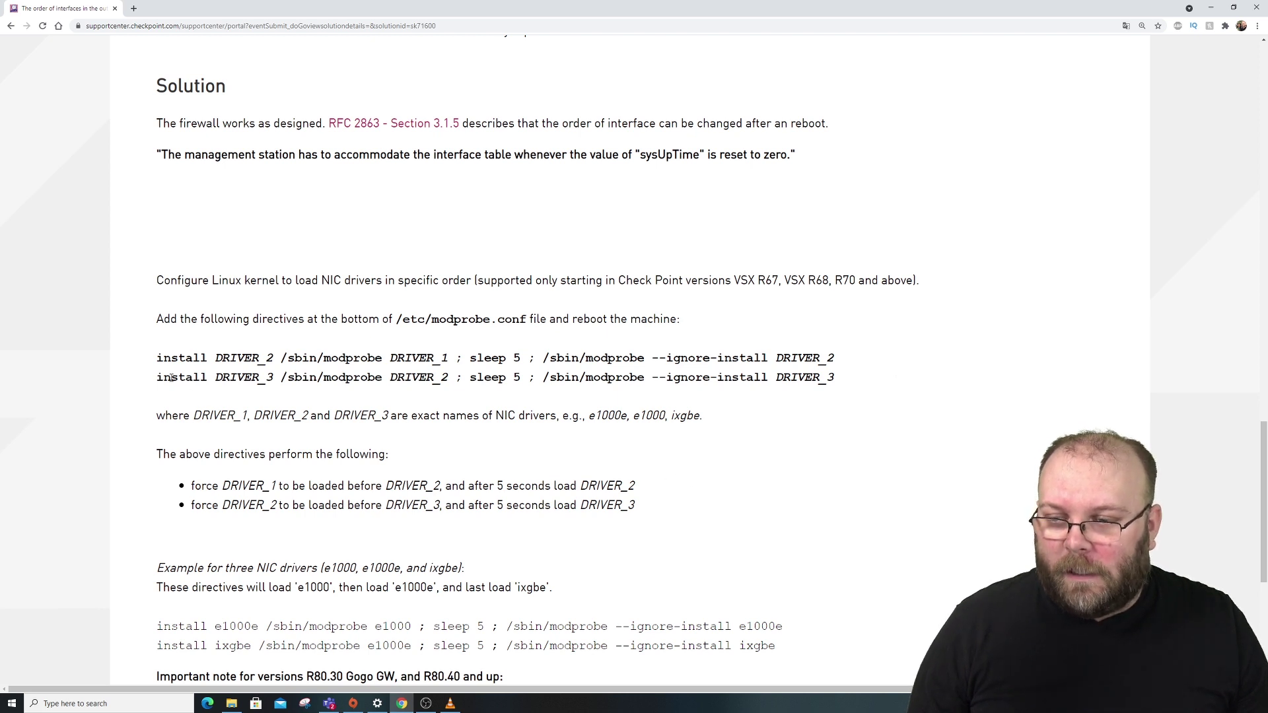
- Highlight the start of the first modprobe install directive in sk71600's Solution
drag(159, 357, 454, 360)
click(282, 363)
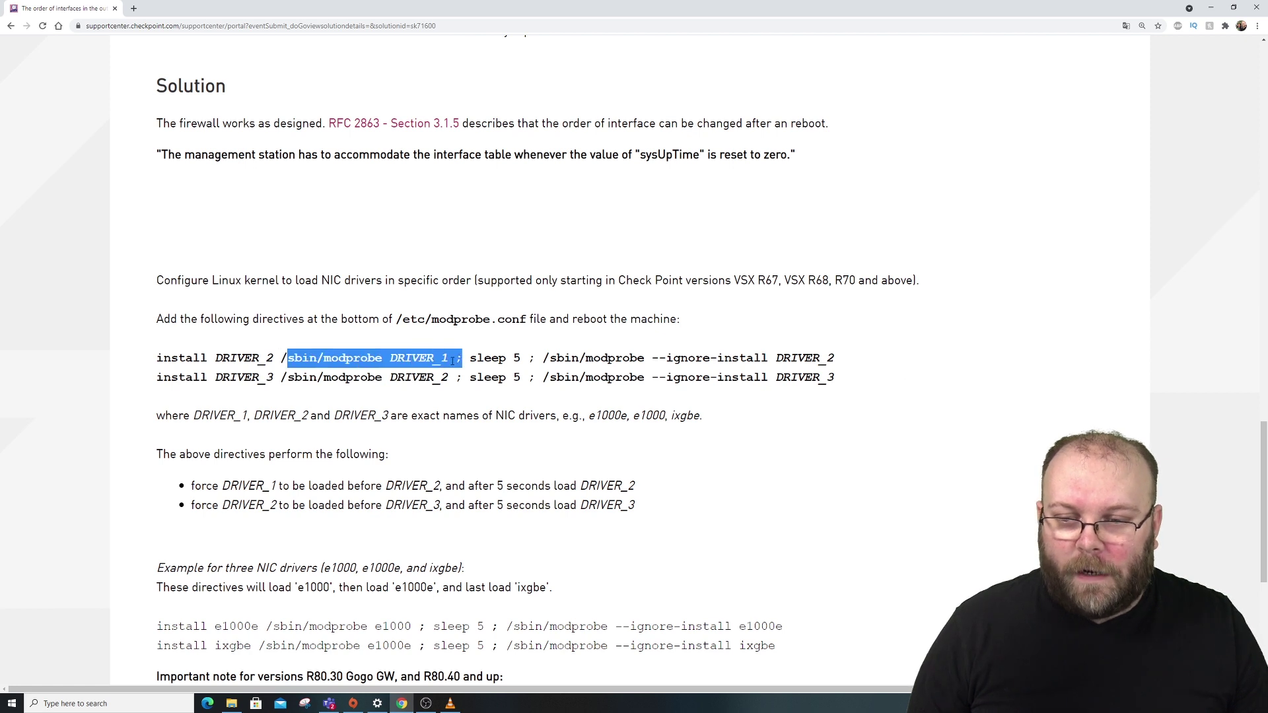
click(452, 361)
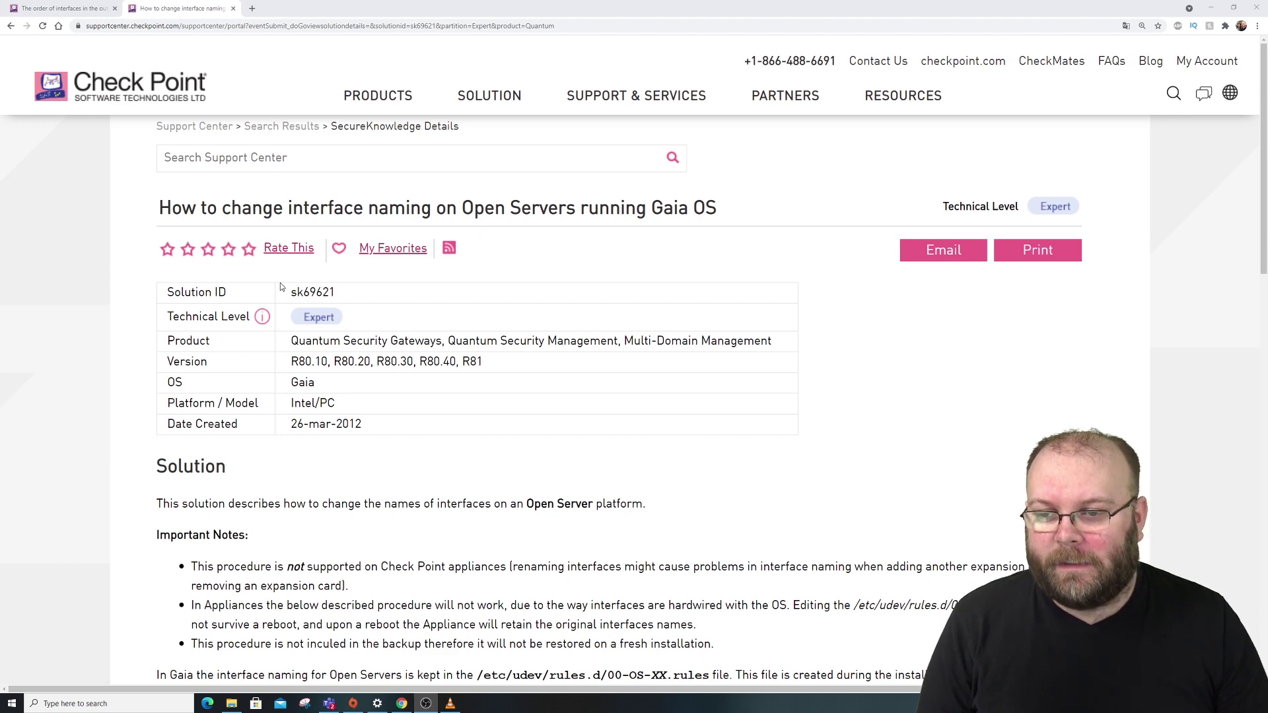
- In sk69621, highlight the 00-OS-XX.rules file name and the six example ID-to-name lines
click(313, 292)
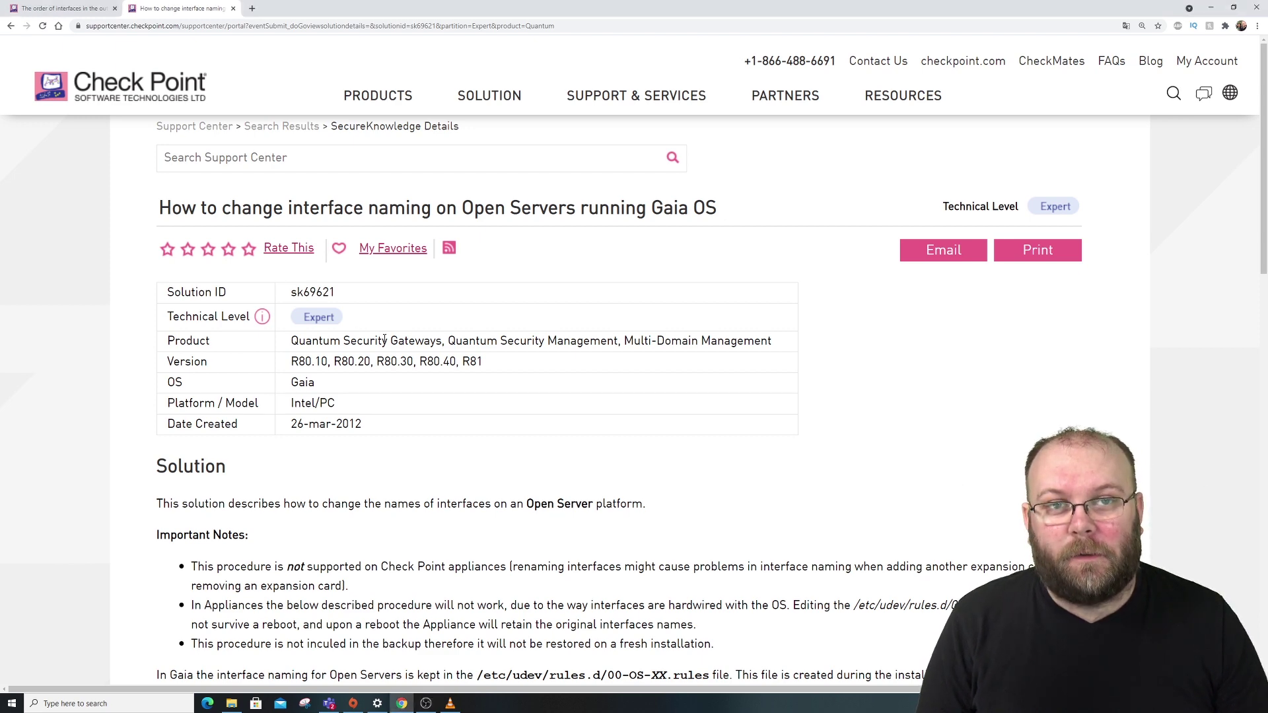
scroll(539, 494, down, 3)
drag(709, 433, 606, 437)
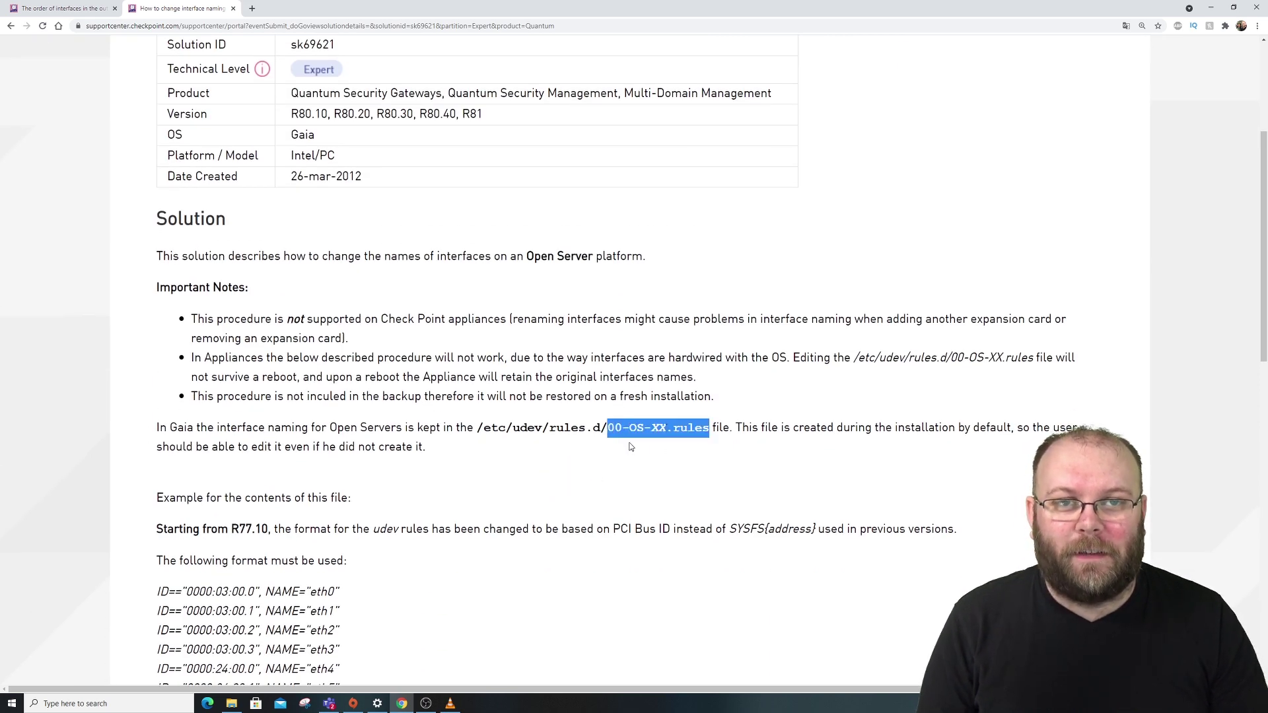
scroll(504, 489, down, 4)
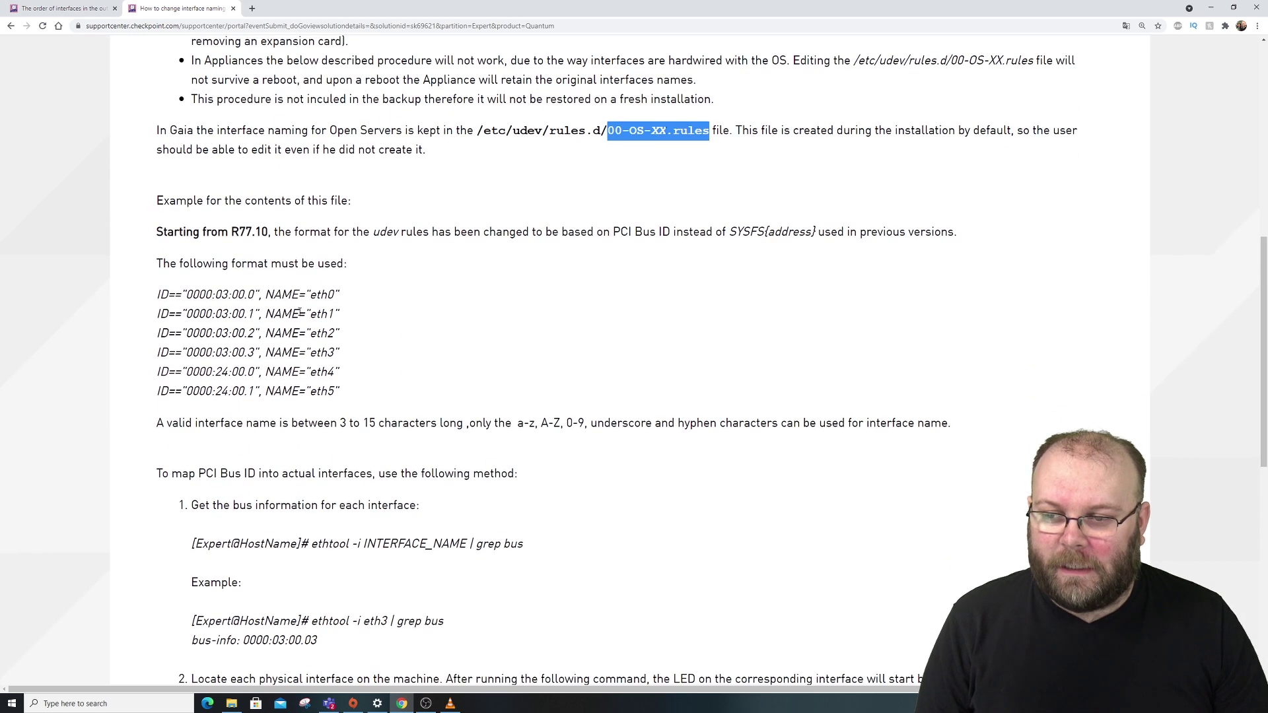
drag(158, 296, 349, 394)
click(384, 377)
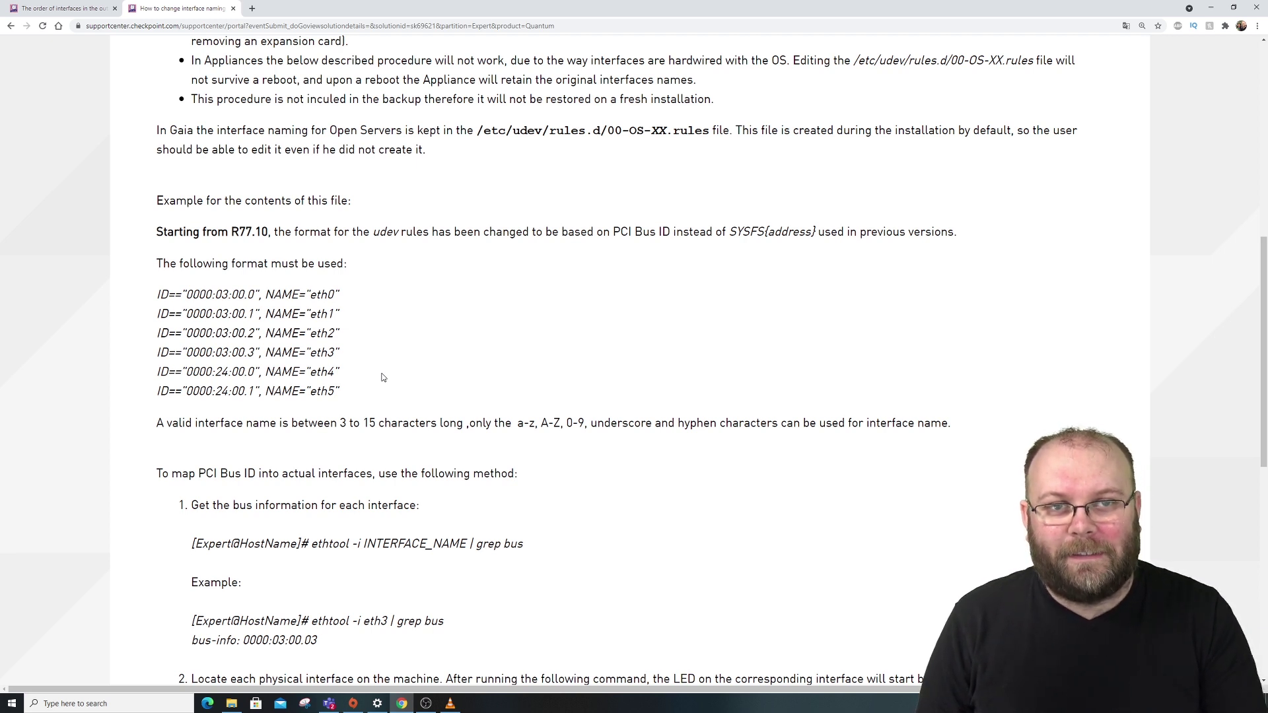
- Highlight the note about rebooting the Open Server, then return to the sk71600 tab
scroll(589, 290, down, 7)
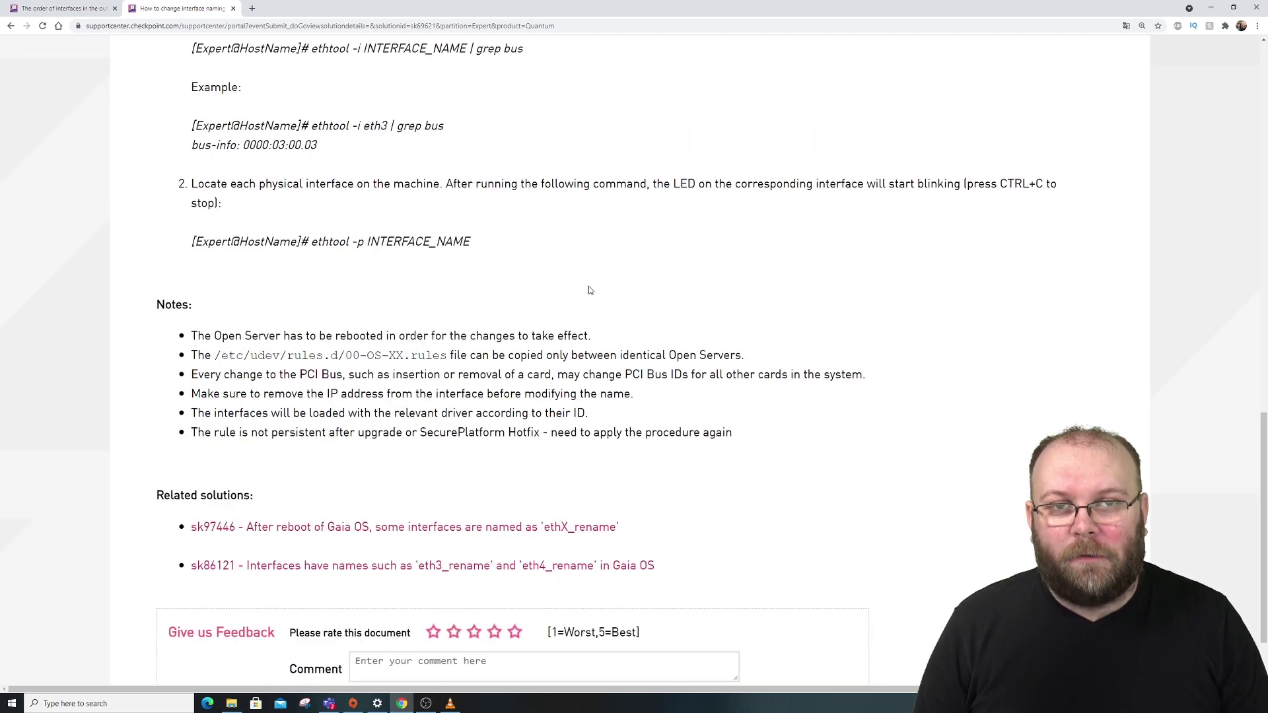
drag(191, 336, 599, 343)
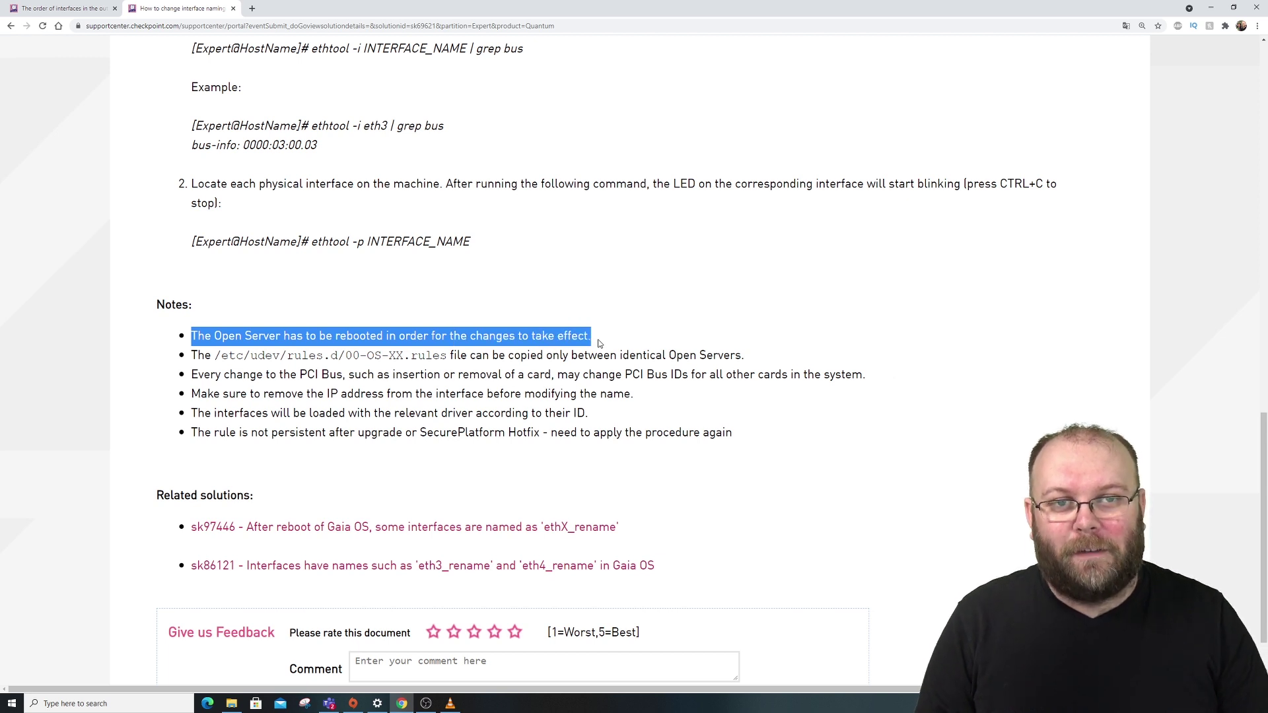
click(706, 286)
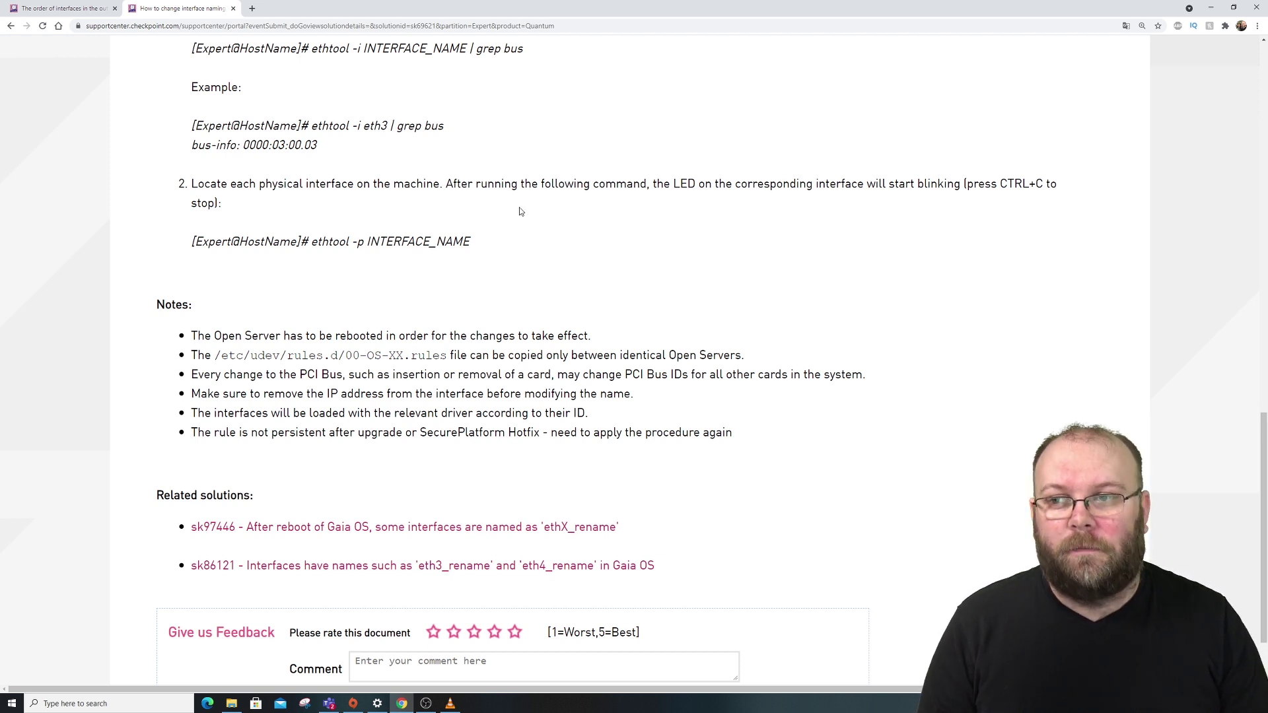
click(105, 7)
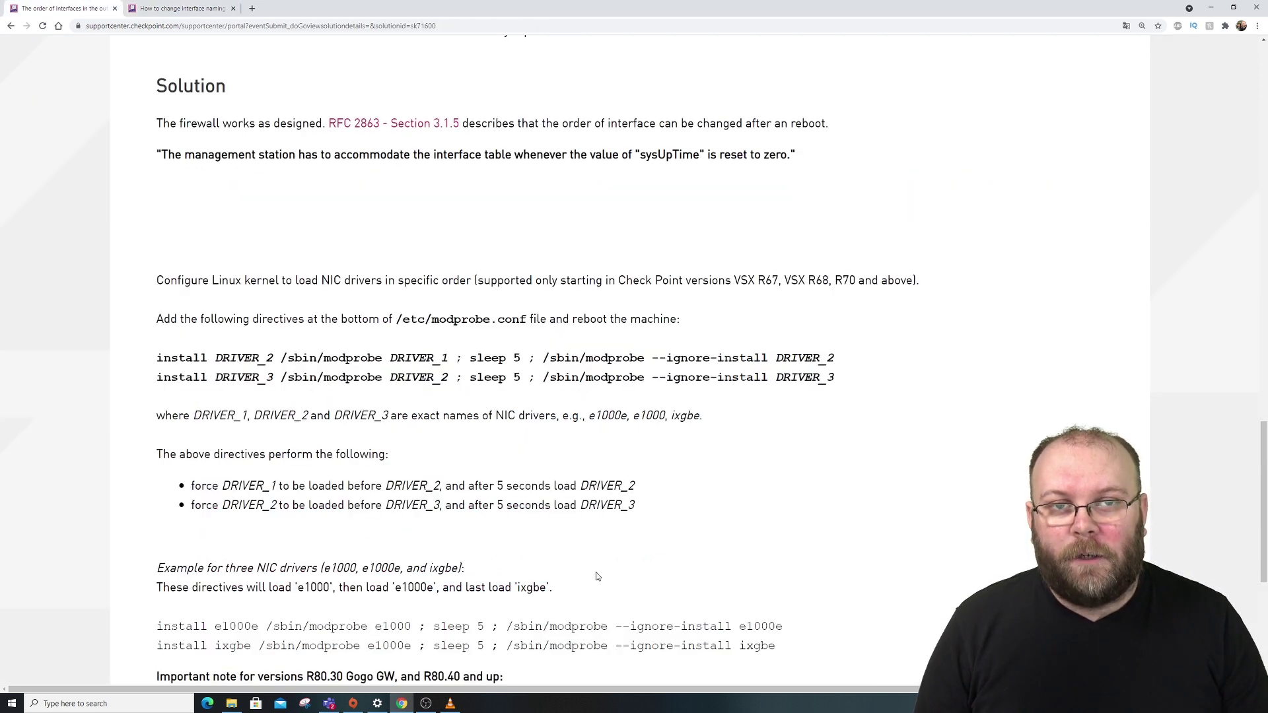
- Scroll to the end of sk71600 and highlight the note that it applies to Gaia 3.10
scroll(596, 576, down, 3)
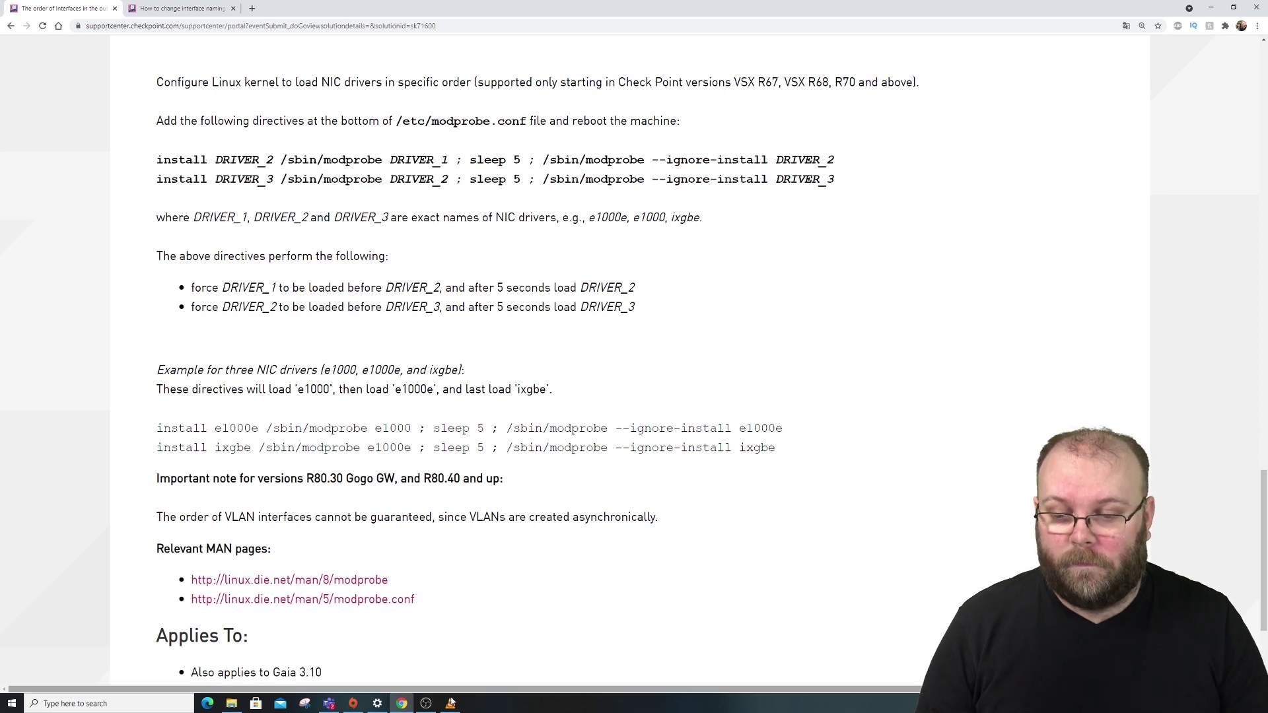
scroll(396, 670, down, 1)
drag(330, 631, 156, 589)
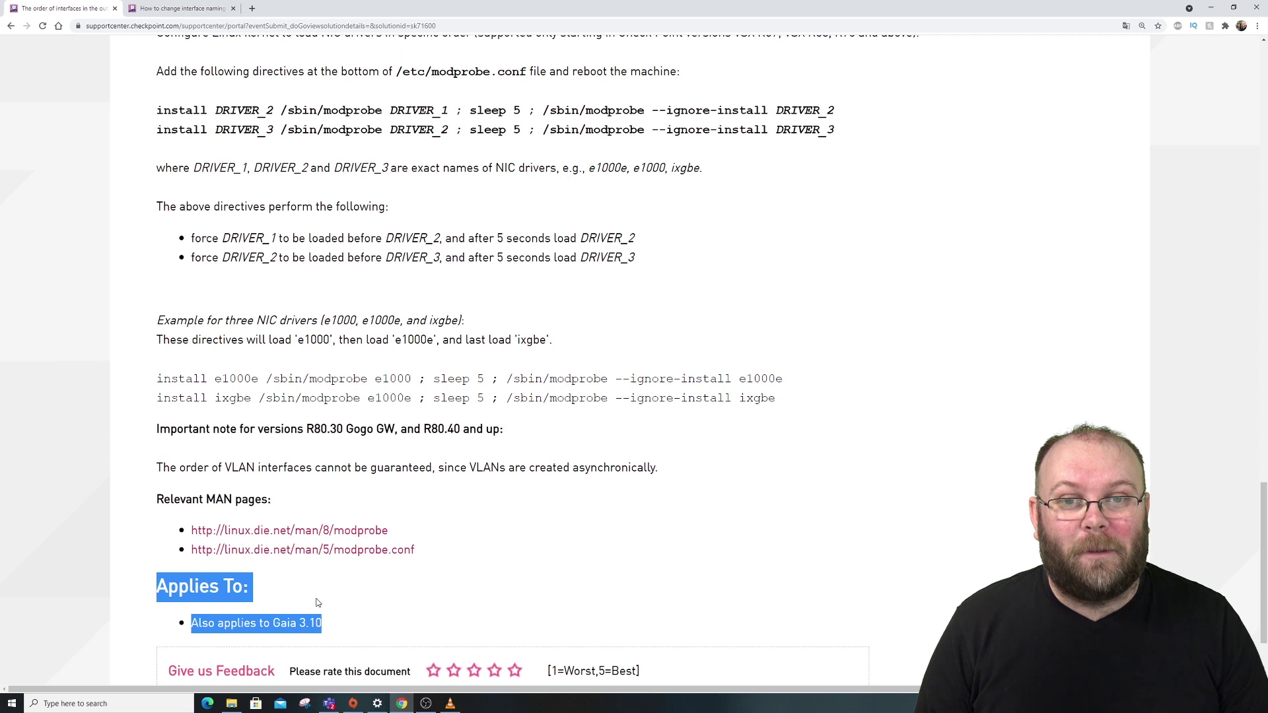
click(345, 599)
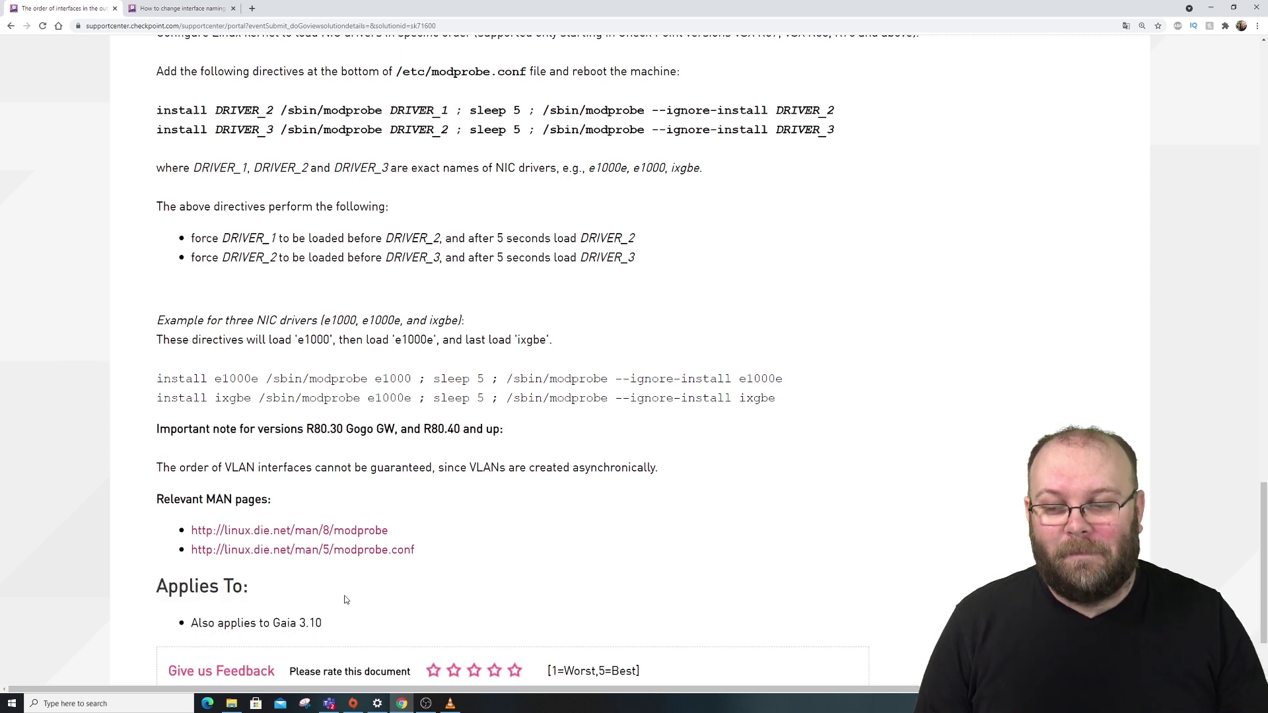
drag(330, 623, 256, 623)
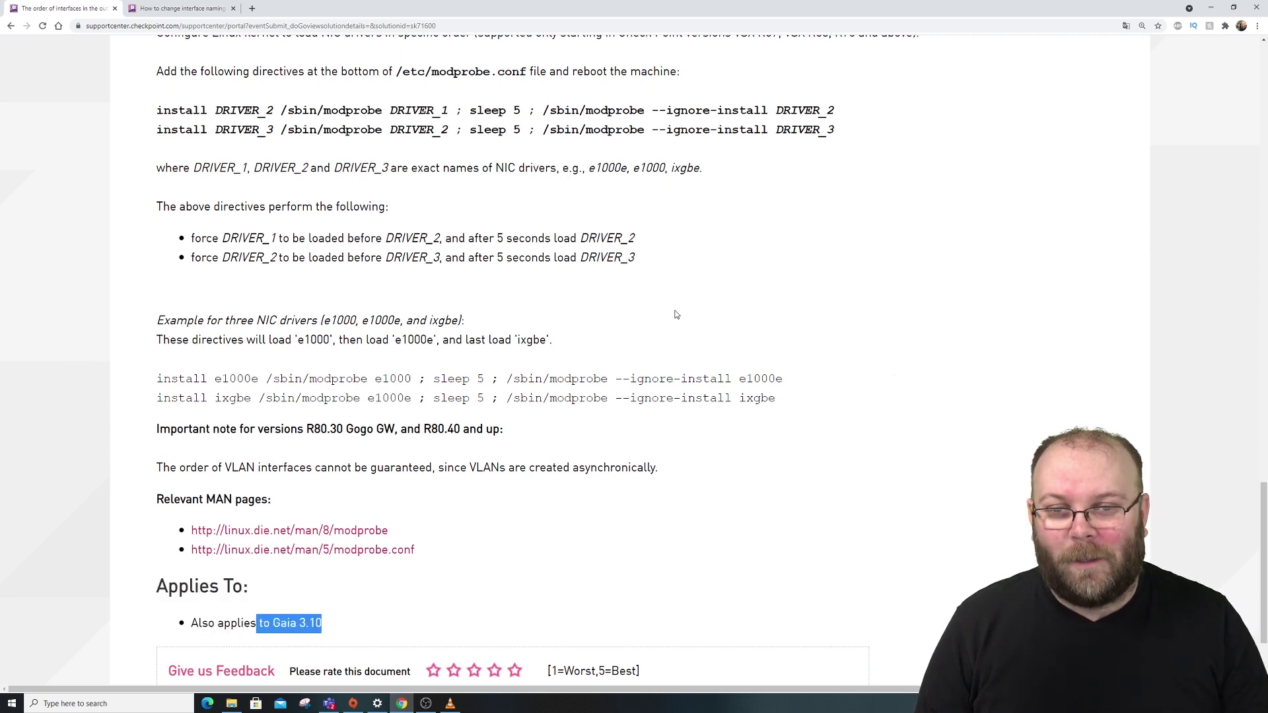
click(205, 618)
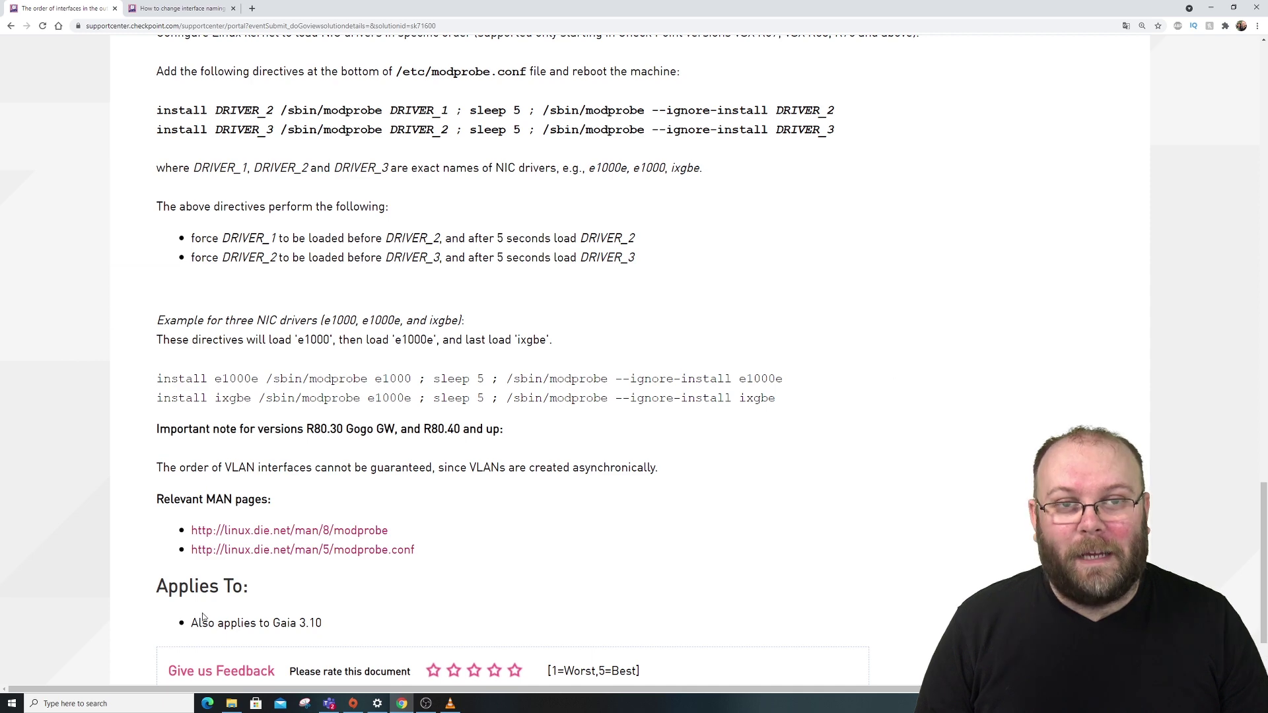
- In vi, add a new line 'install ixgbe' to modprobe.conf and insert 'tg3 /s' before ixgbe
click(450, 704)
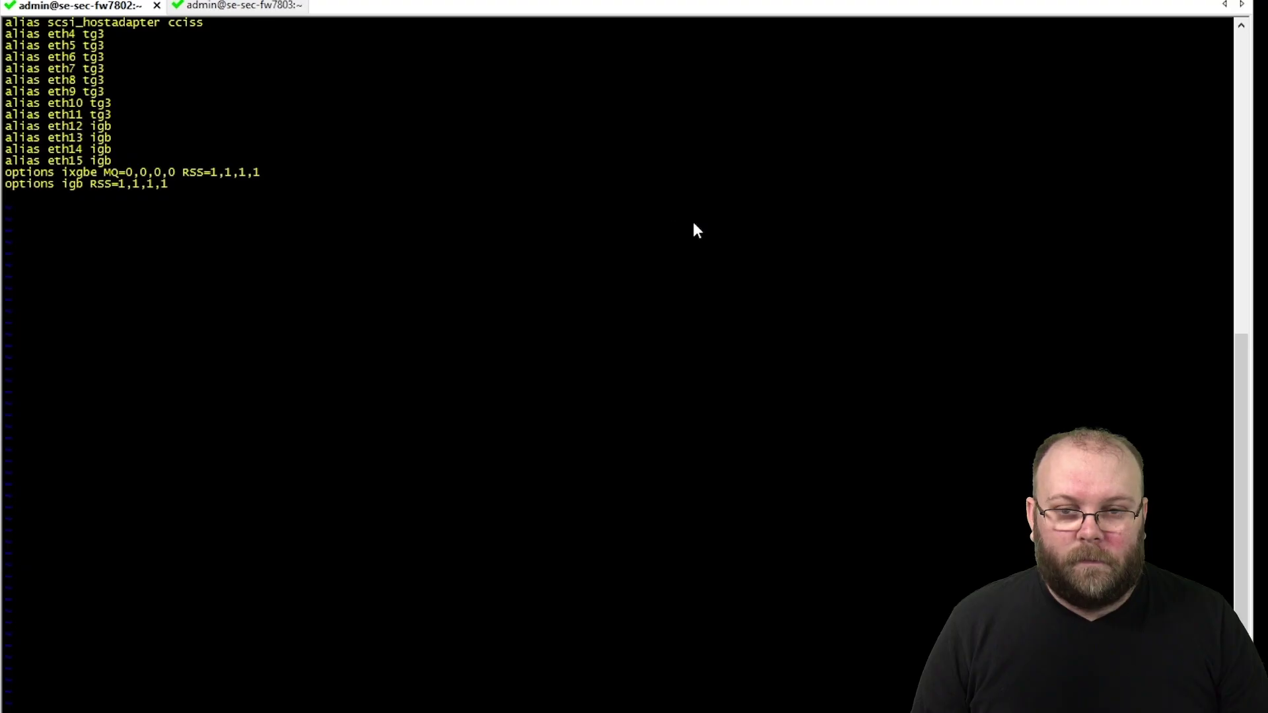
text(oinstall)
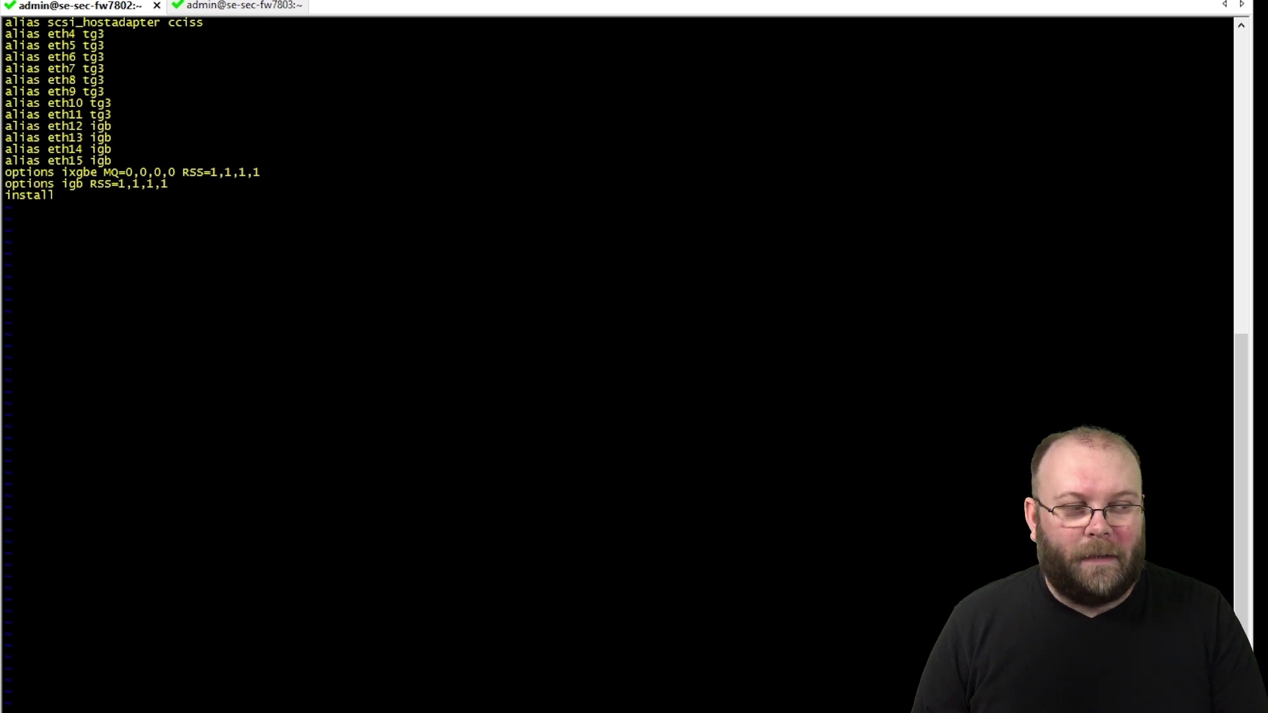
text(xge)
key(BackSpace)
text(be)
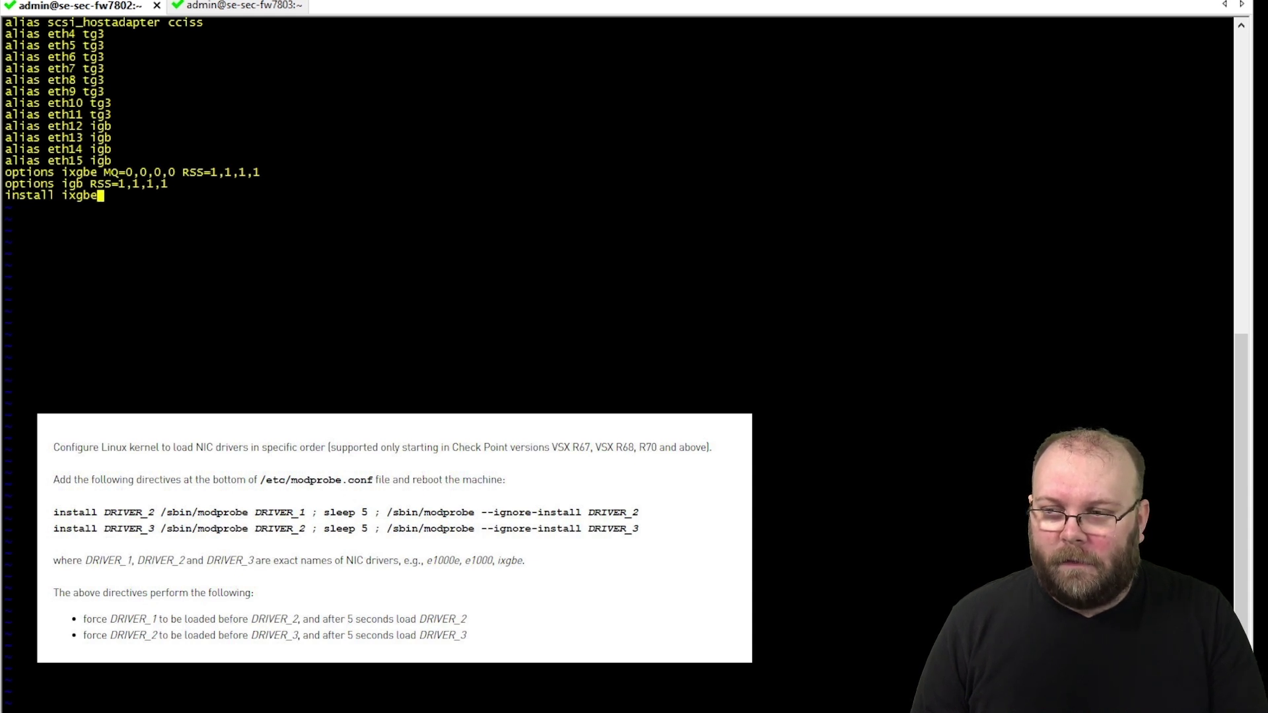
key(Left)
key(Left)
key(Left)
key(Left)
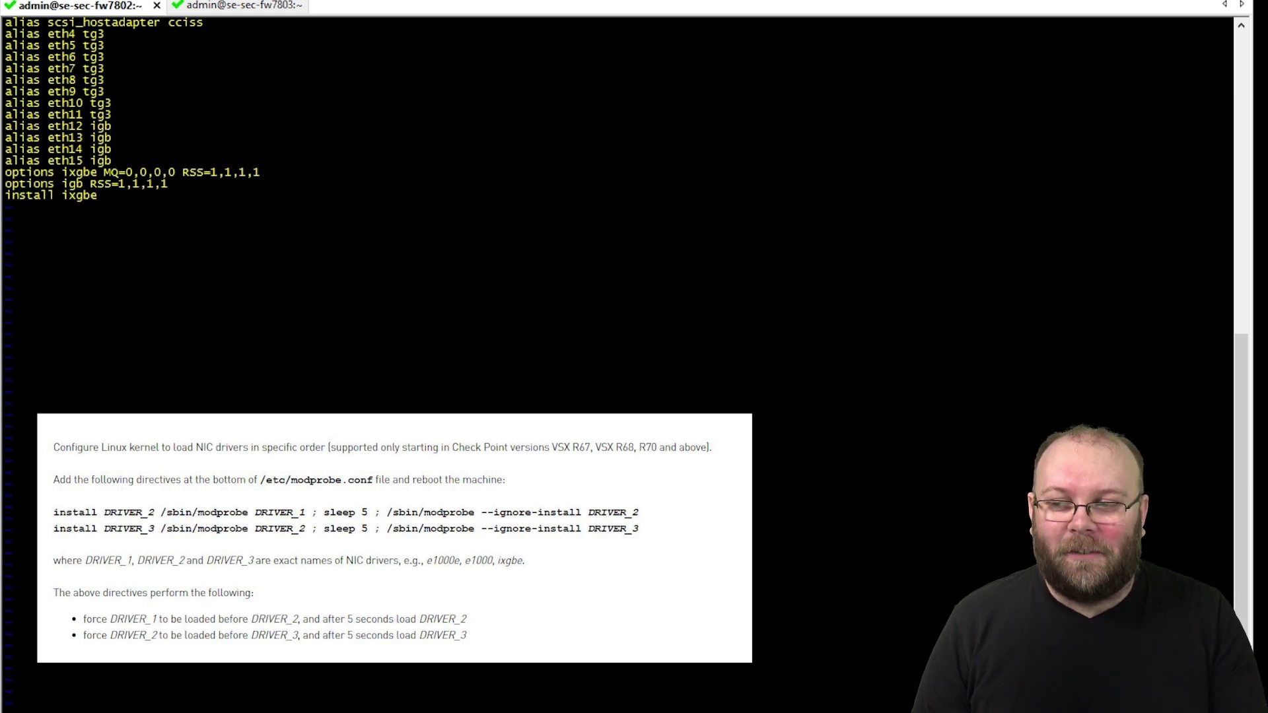
text(tg)
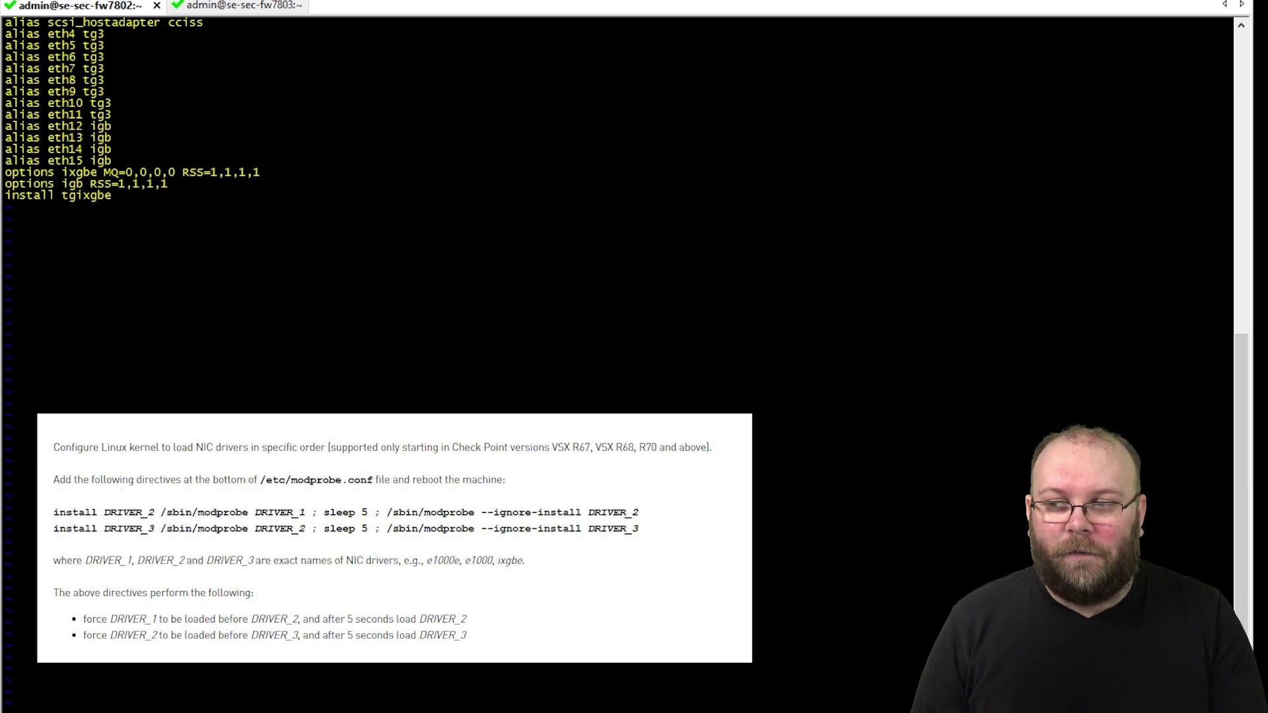
text(3 )
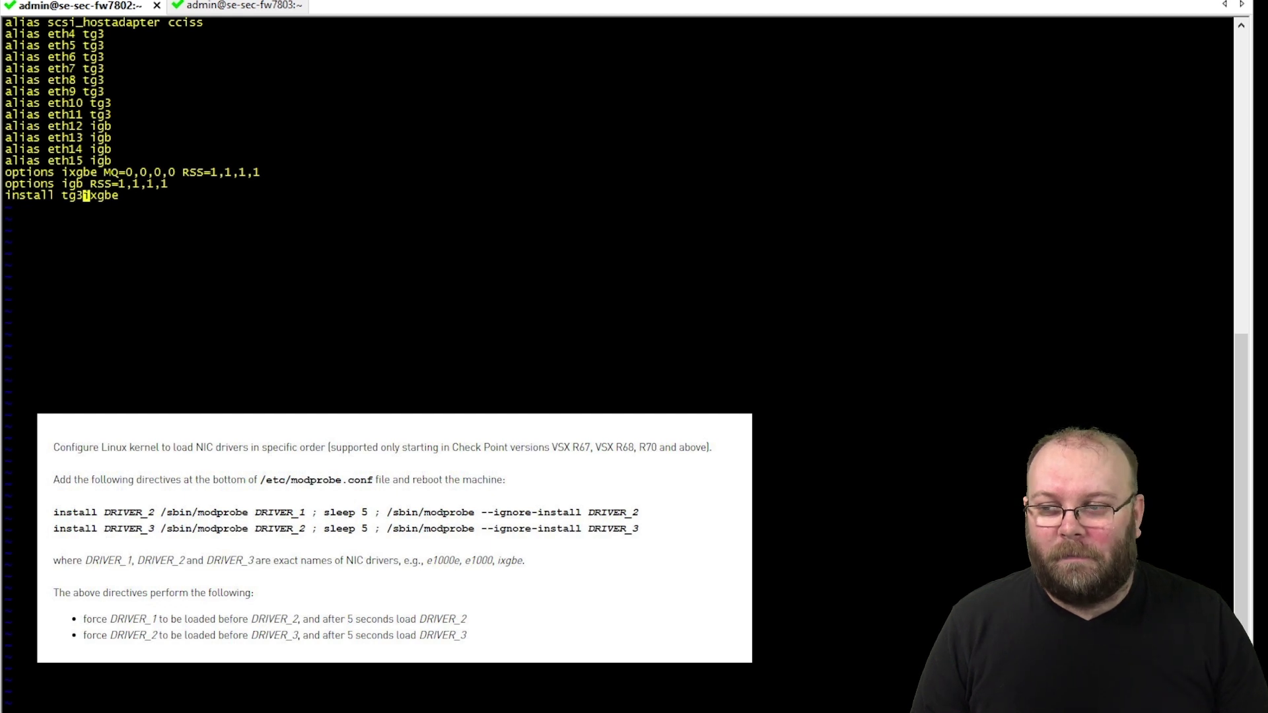
text(/s)
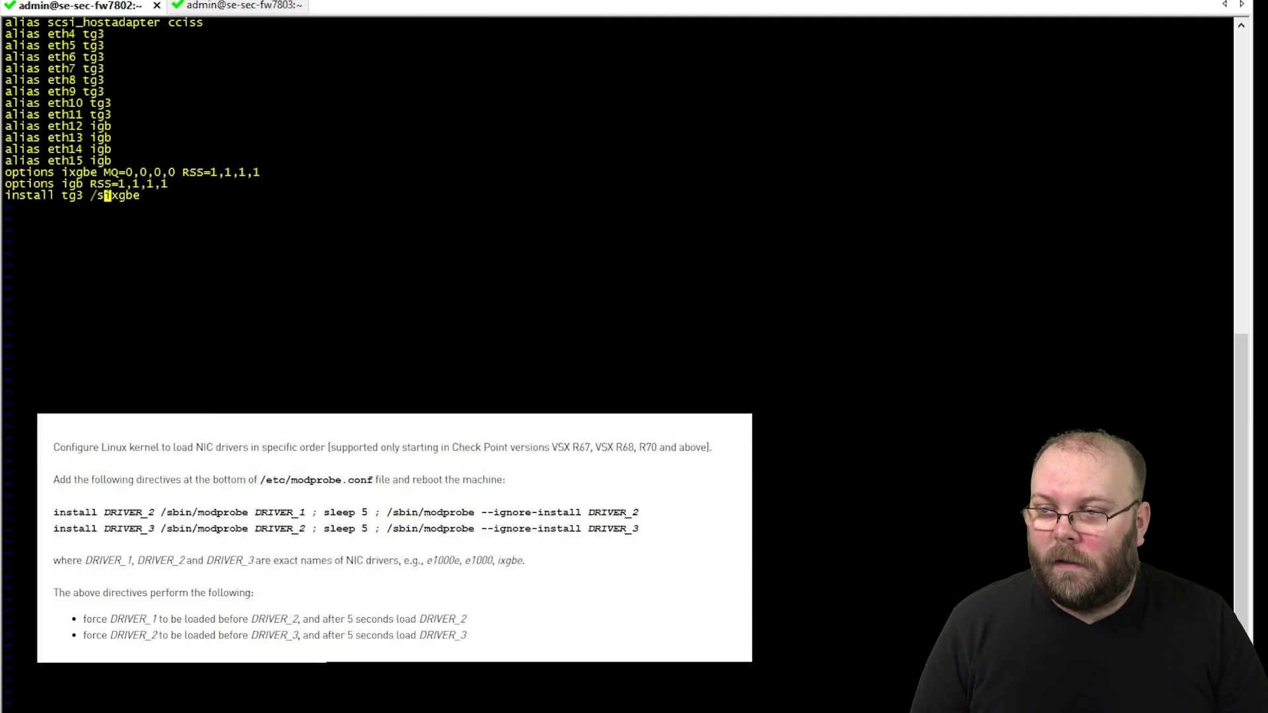
- Complete the line as 'install tg3 /sbin/modprobe ixgbe ; sleep 5 ; /sbin/modprobe --ignore-install tg3' and select it
text(bin/)
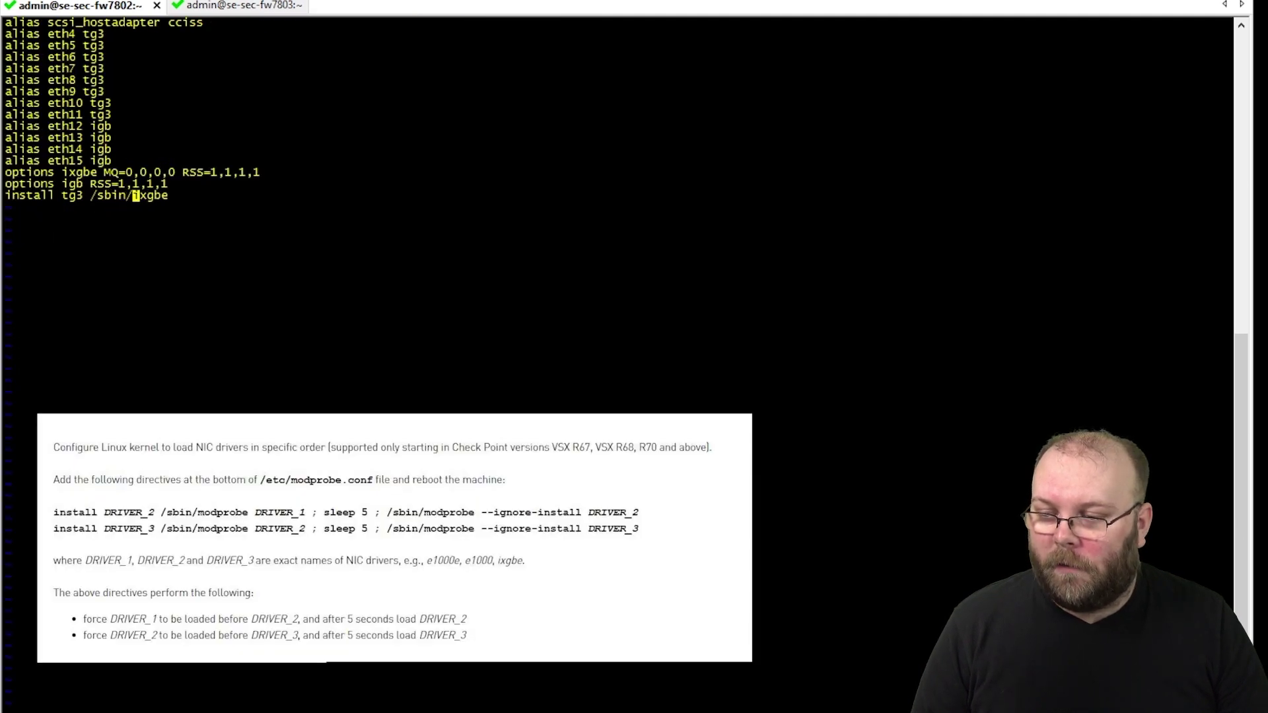
text(modprobe)
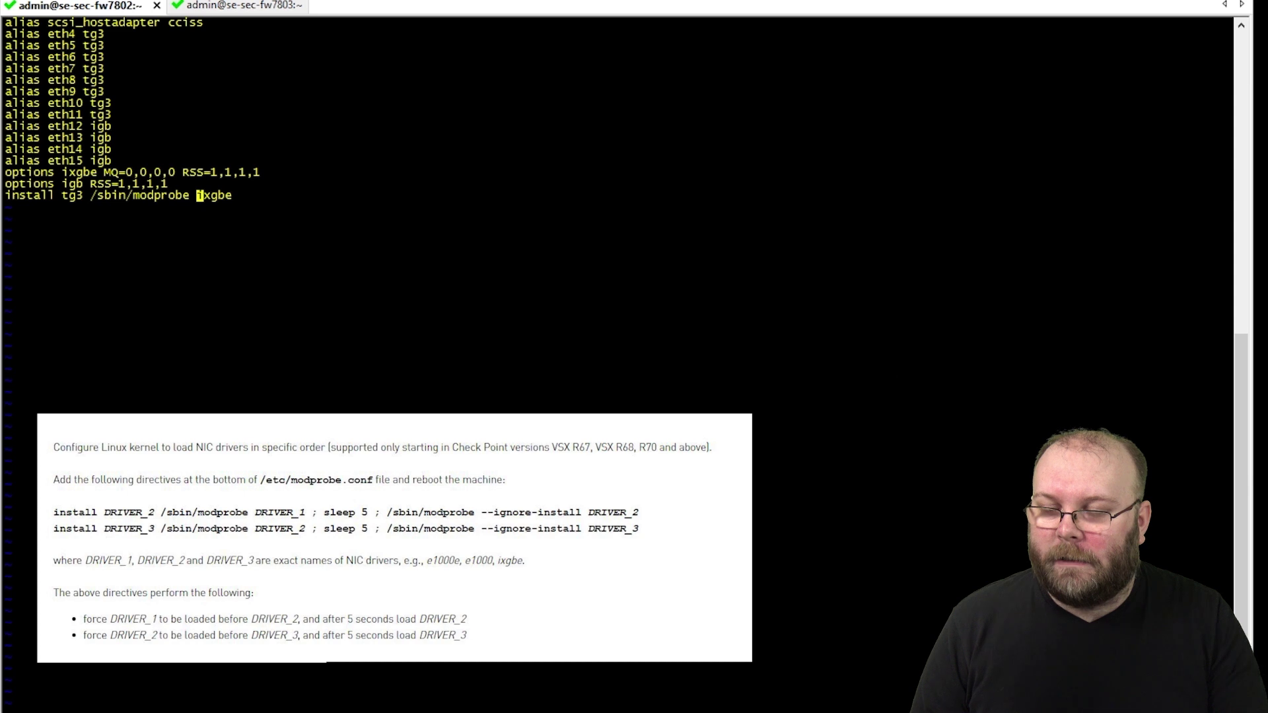
click(207, 195)
key(Right)
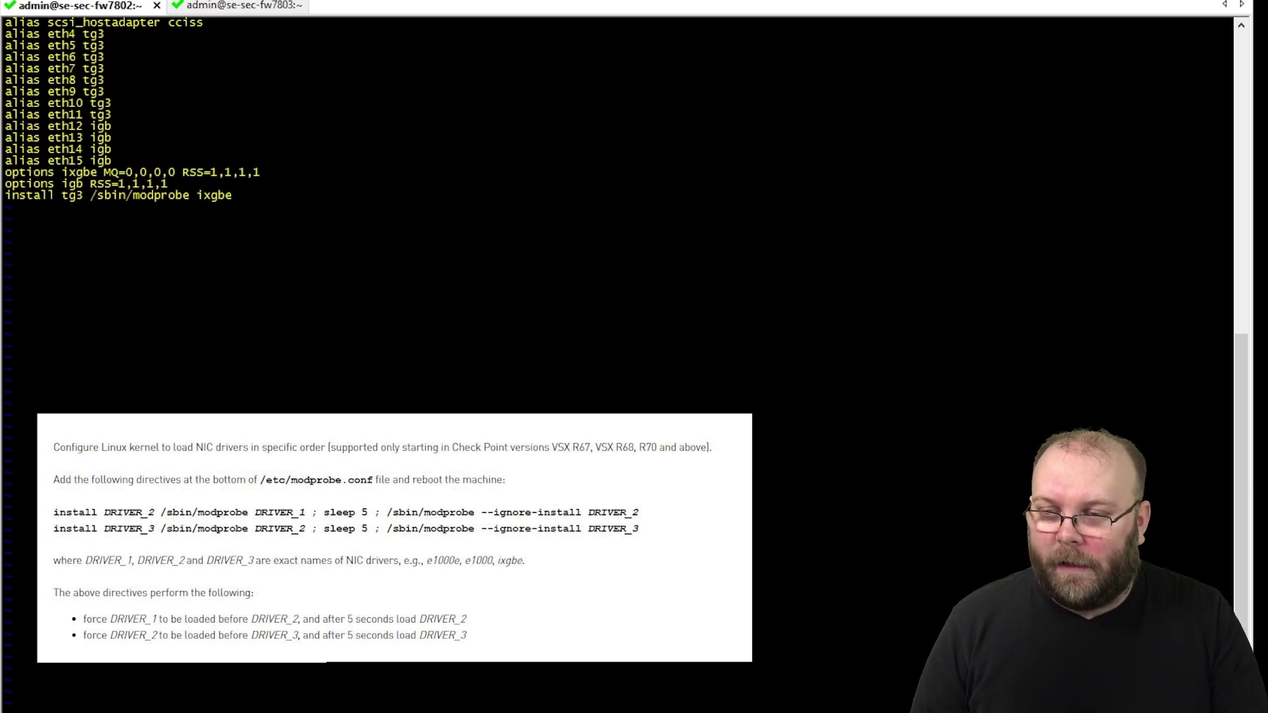
text(; sleep )
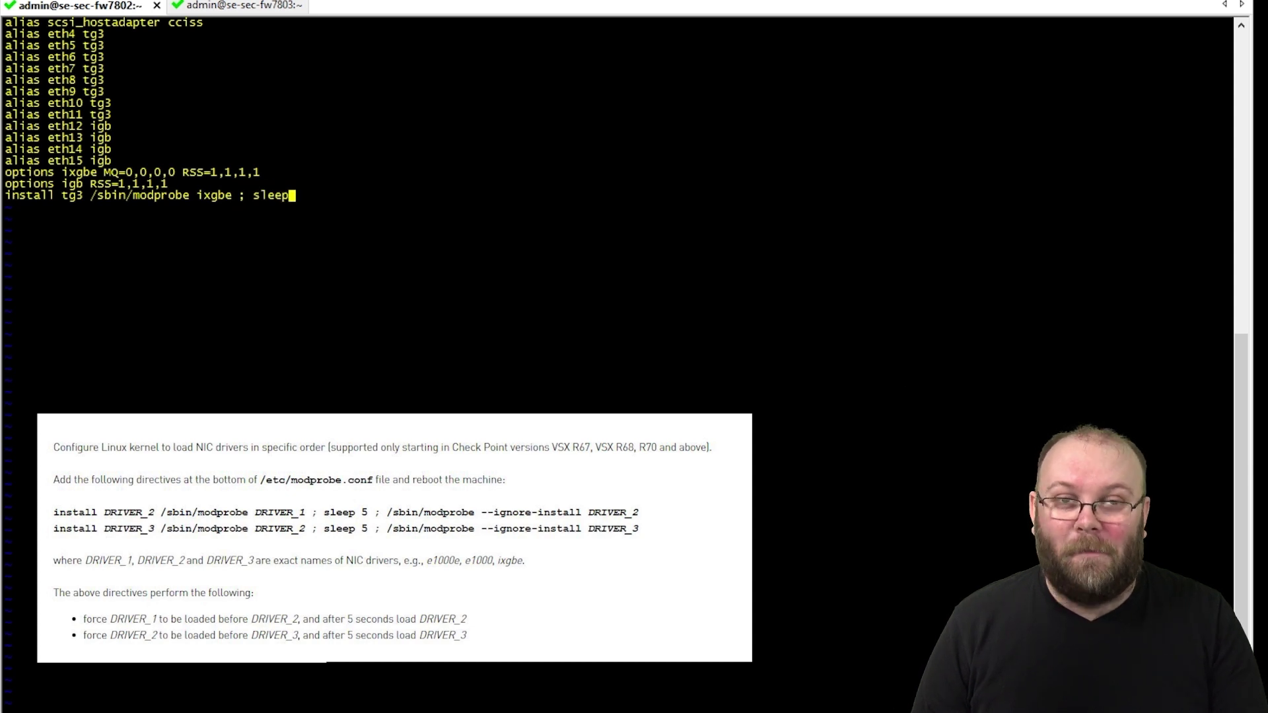
text(5 )
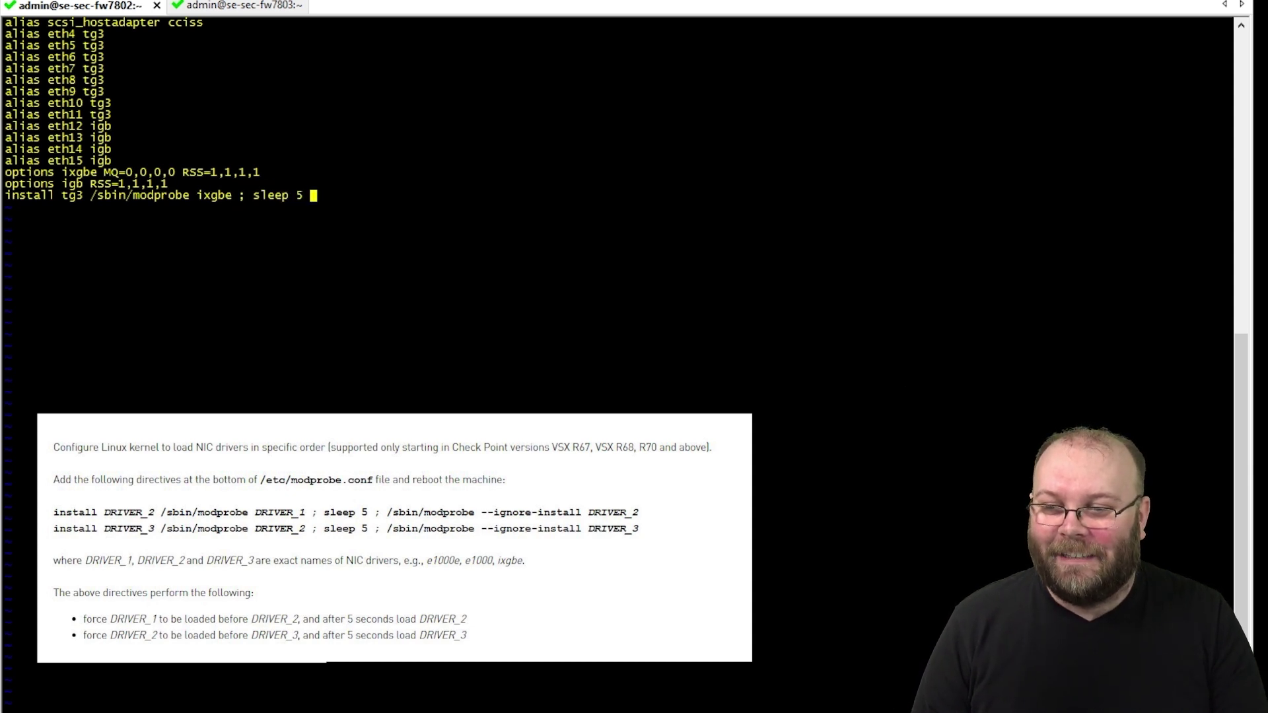
text(; /sbin/)
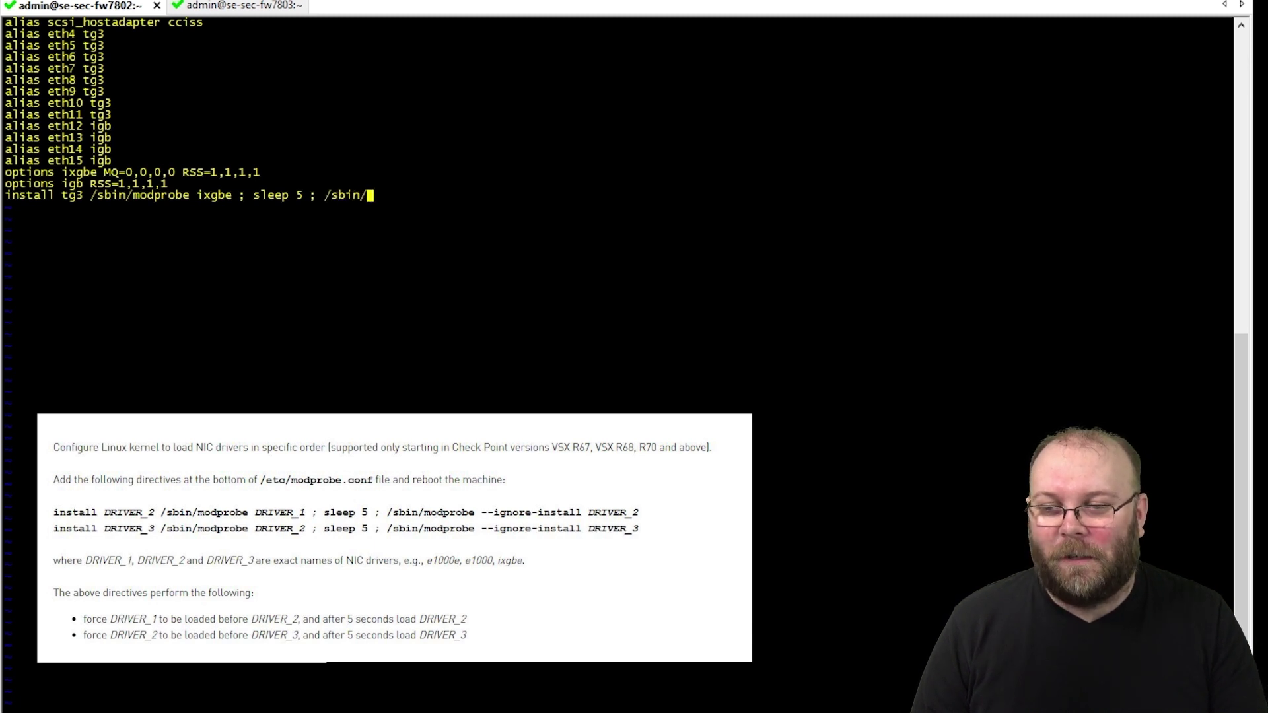
text(modprobe)
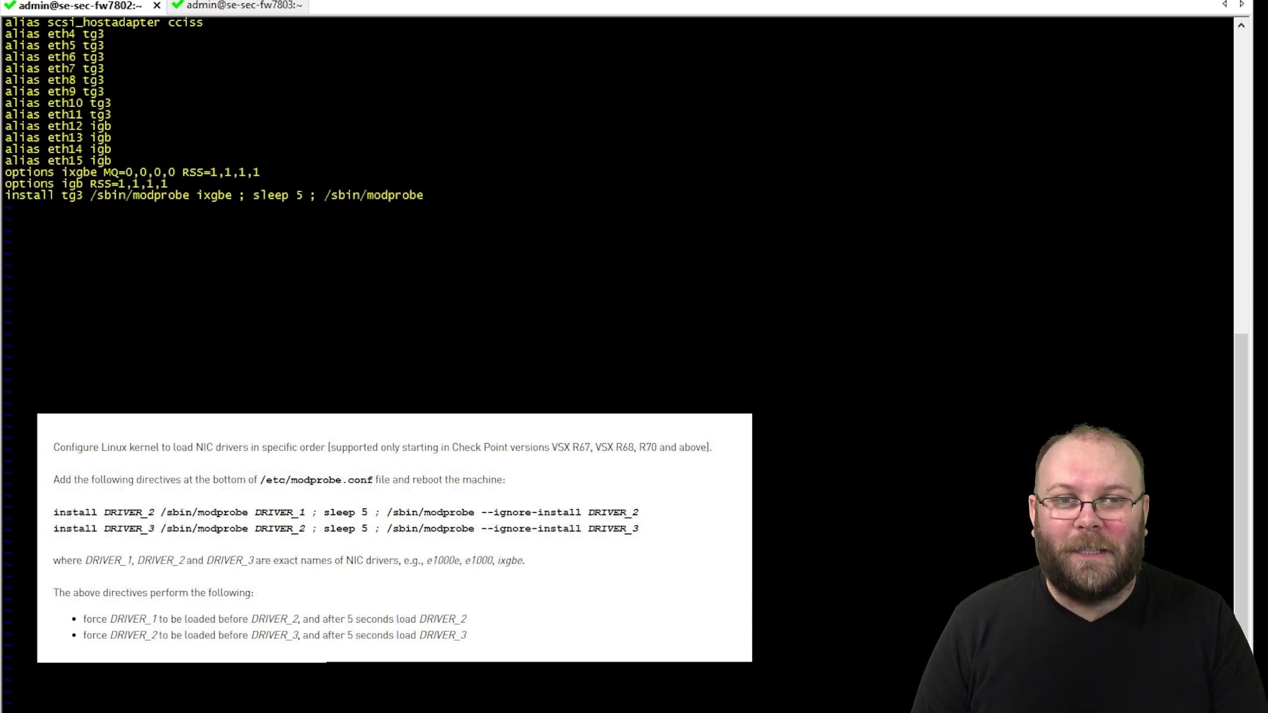
text( --)
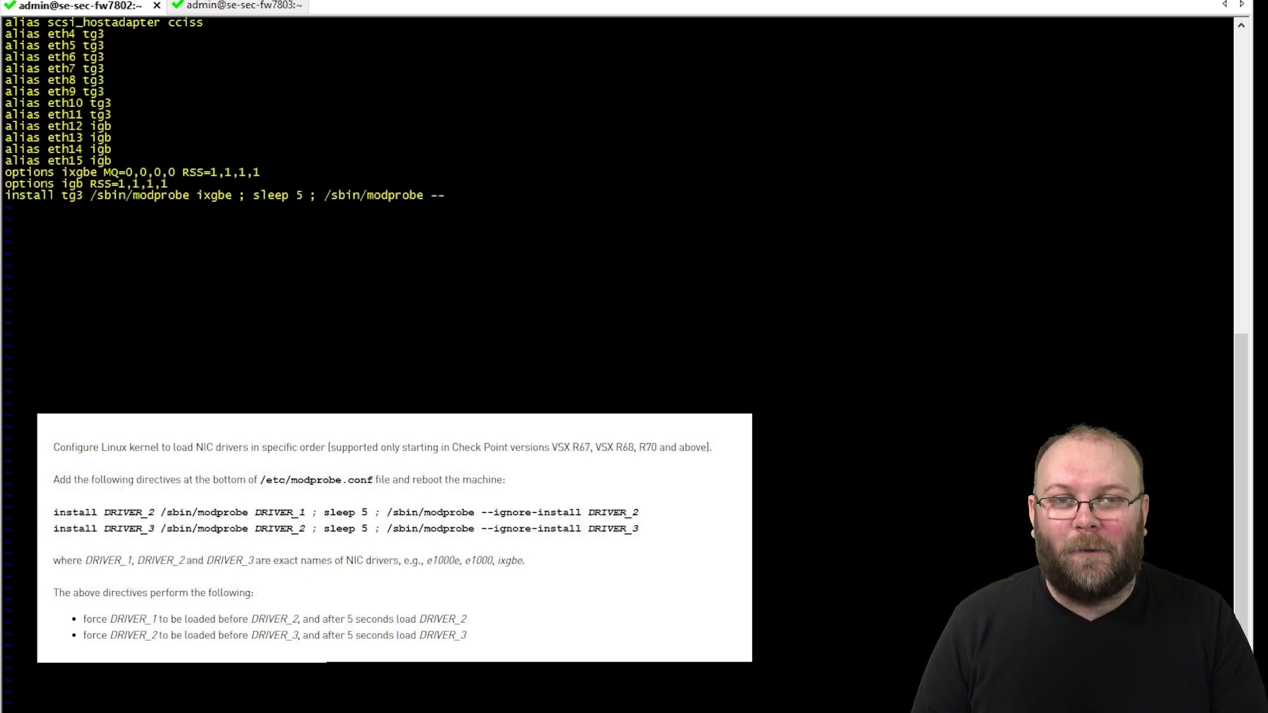
text(ignore)
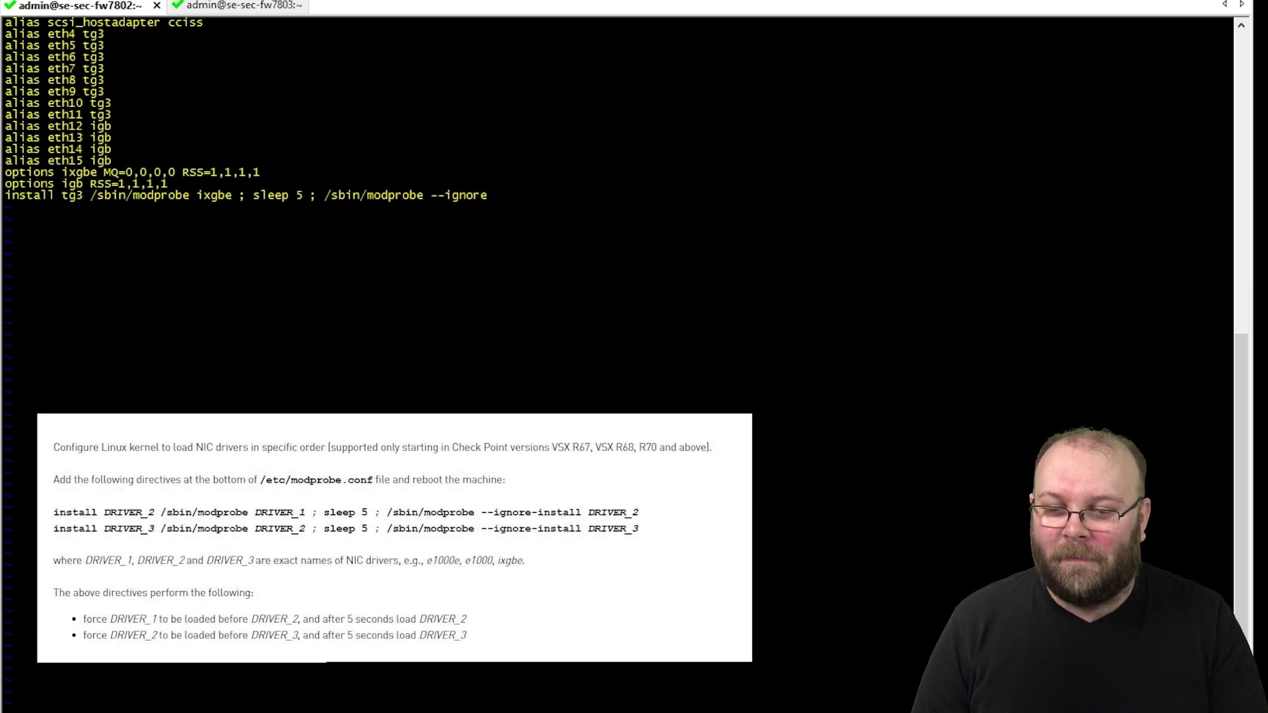
text(-install)
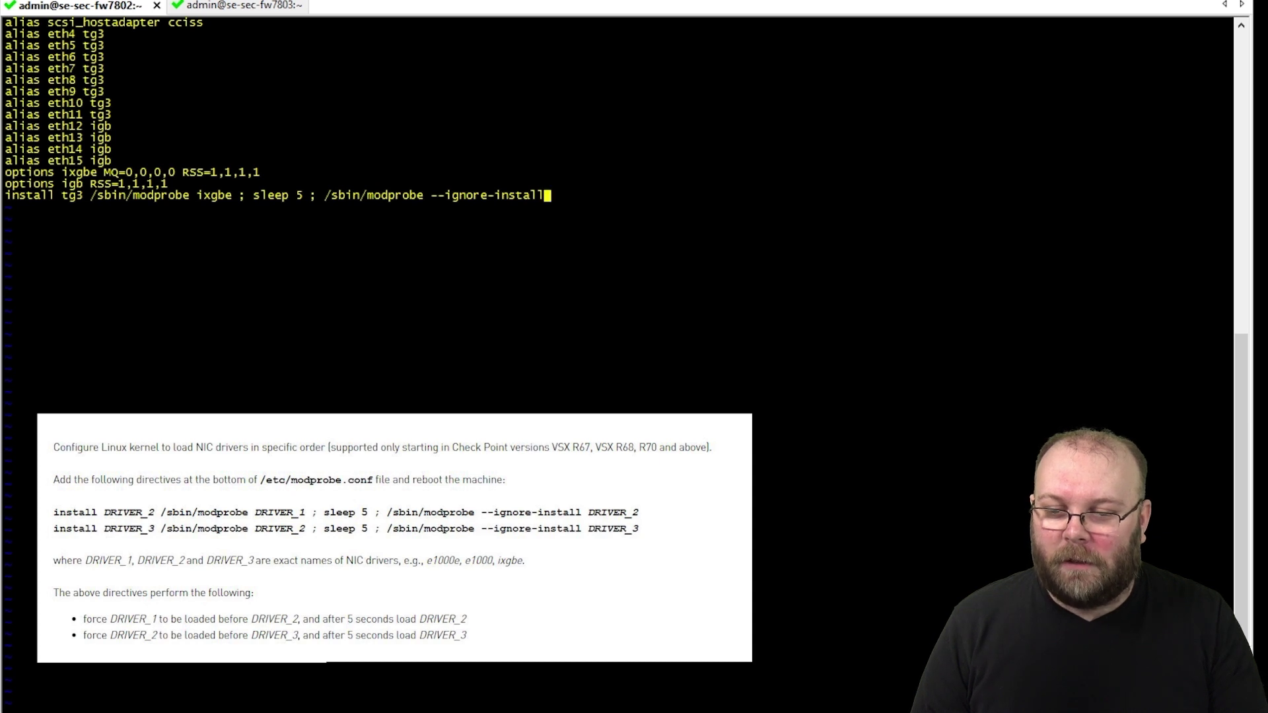
text( tg3)
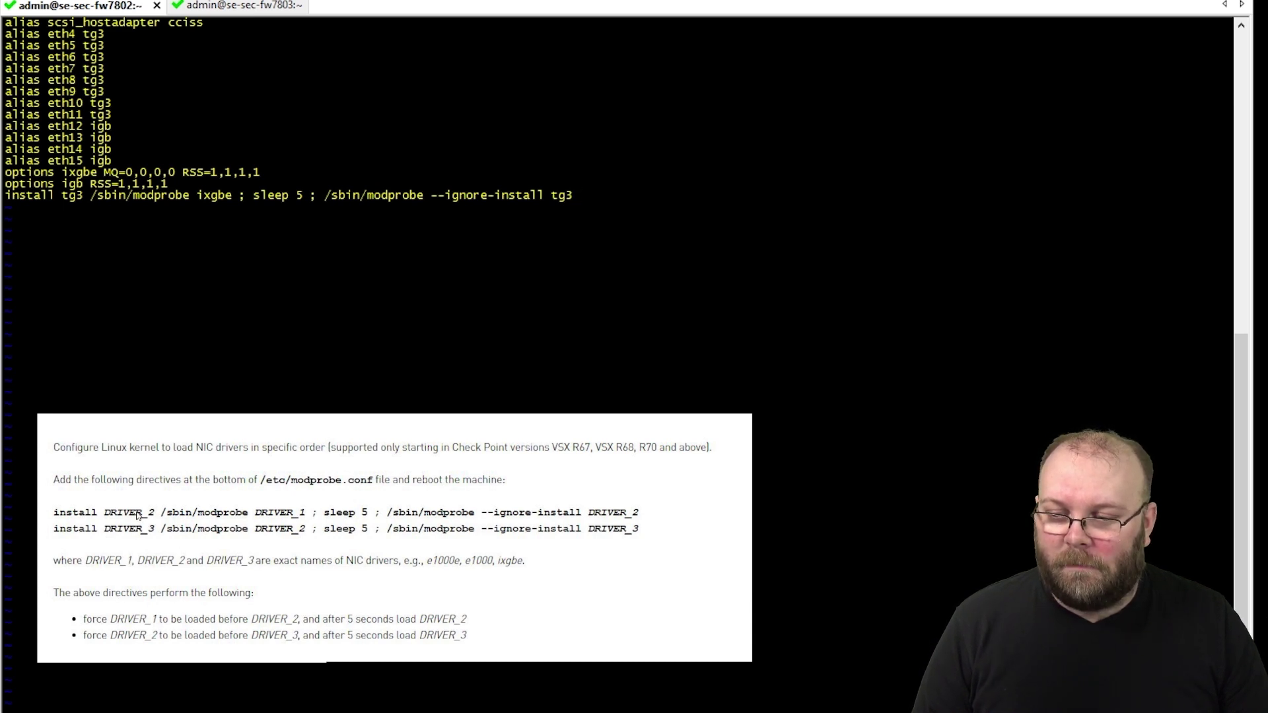
drag(575, 196, 105, 199)
drag(25, 193, 7, 191)
- Copy the tg3 install line and paste a duplicate onto a new line below it
right_click(7, 191)
click(50, 198)
click(578, 201)
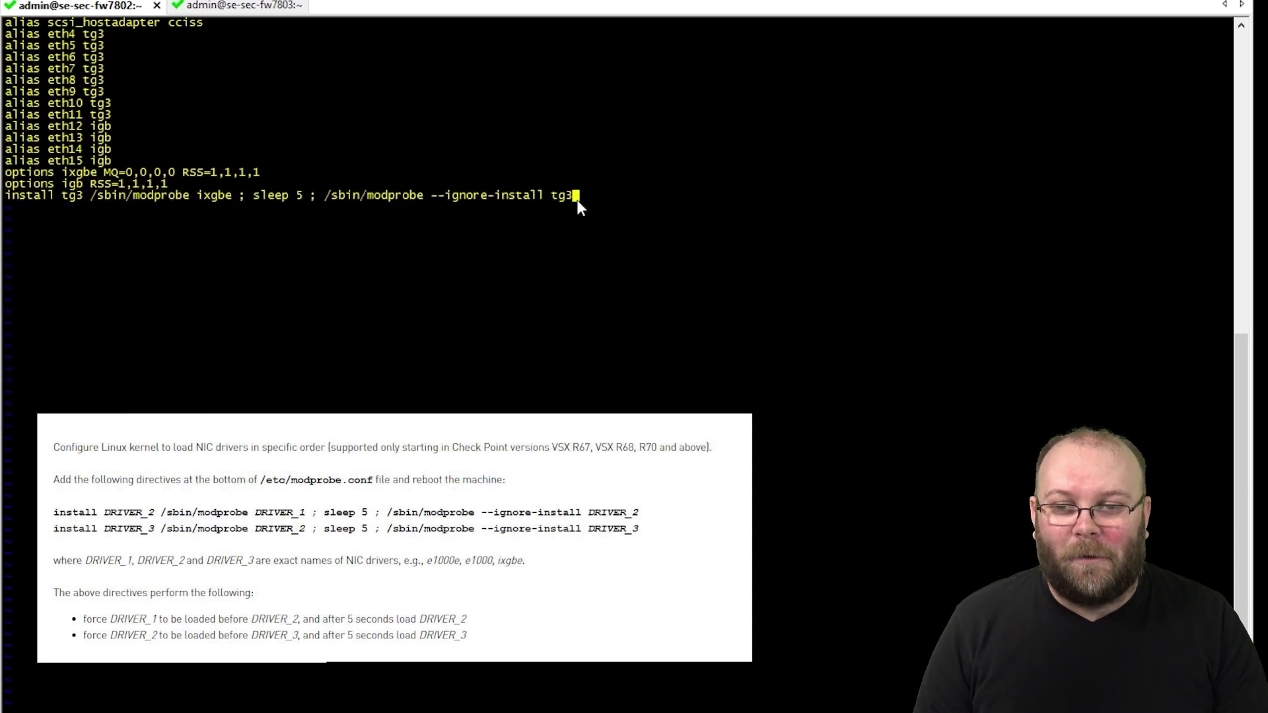
right_click(575, 197)
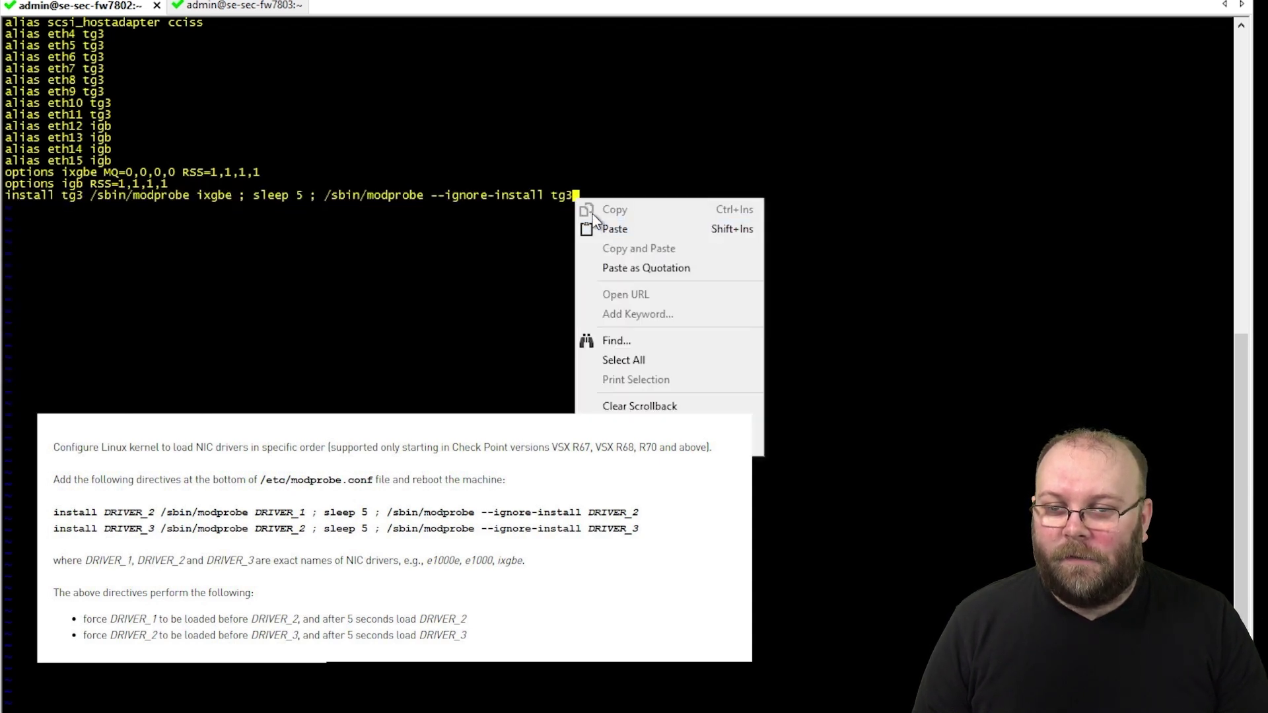
click(587, 194)
key(Return)
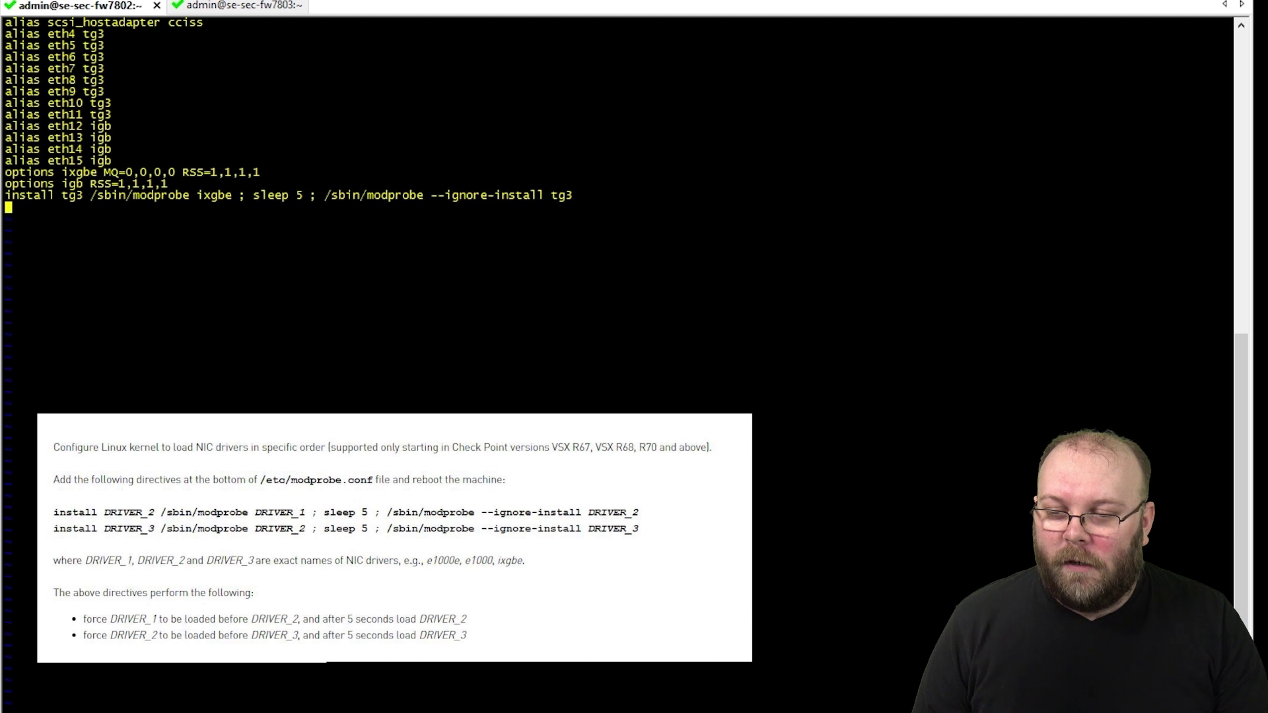
right_click(434, 254)
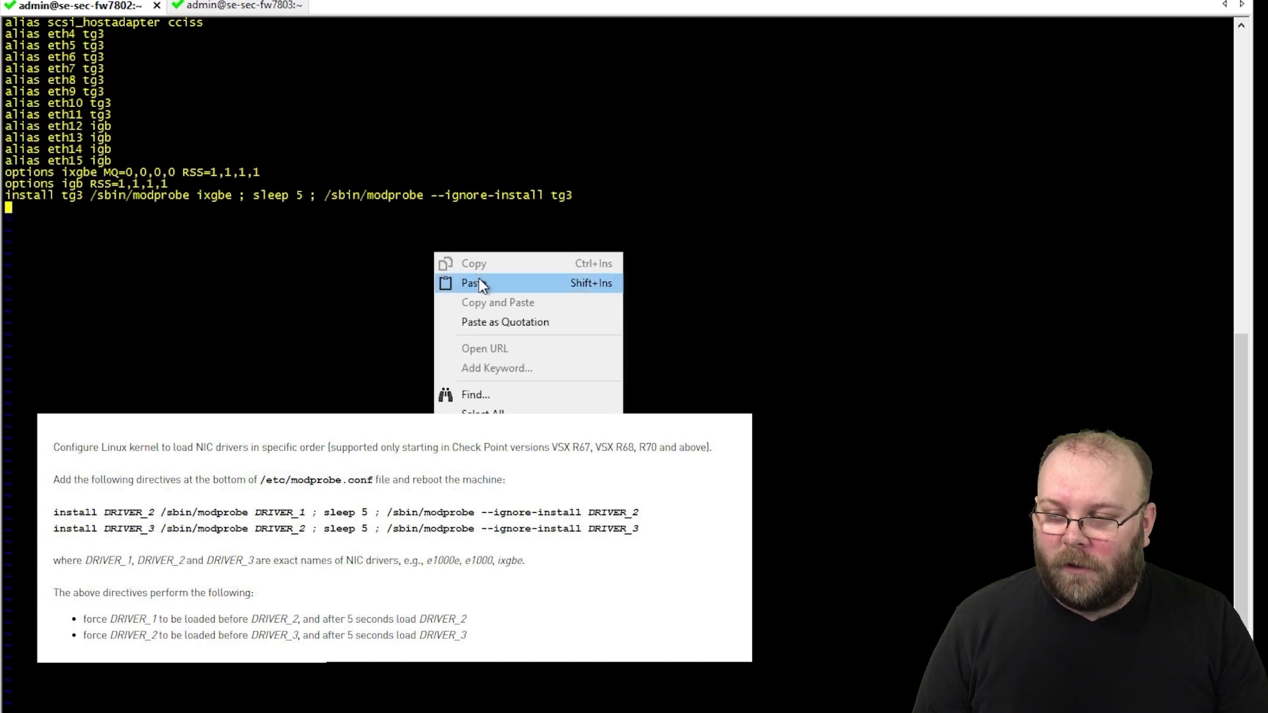
click(481, 283)
- Edit the pasted line so it installs igb and loads tg3 instead of ixgbe
key(Left)
key(Left)
key(Left)
key(Left)
key(Left)
key(Left)
key(Left)
key(Left)
key(Left)
key(Left)
key(Left)
key(Left)
key(Left)
key(Left)
key(Left)
key(Left)
key(Left)
key(Left)
key(Left)
key(Left)
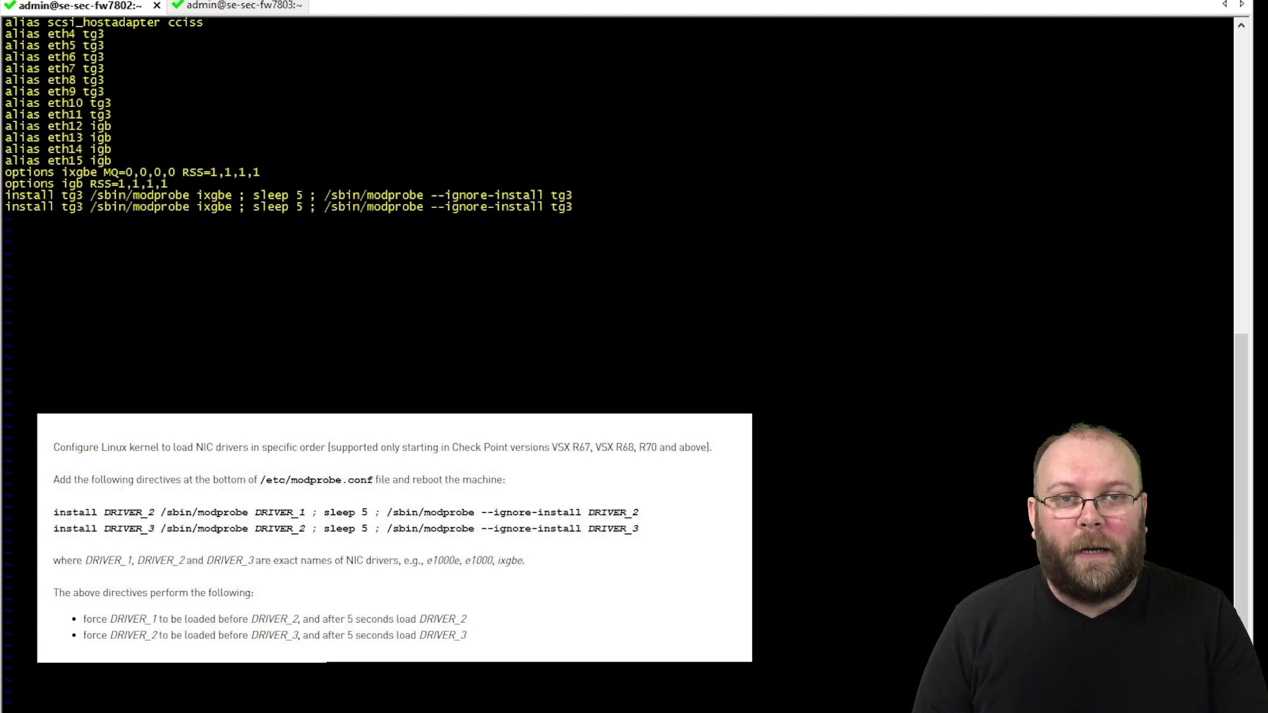
key(Left)
key(Left)
key(Left)
key(Left)
key(Left)
key(Left)
key(Left)
key(Left)
key(Left)
key(Left)
key(Left)
key(Left)
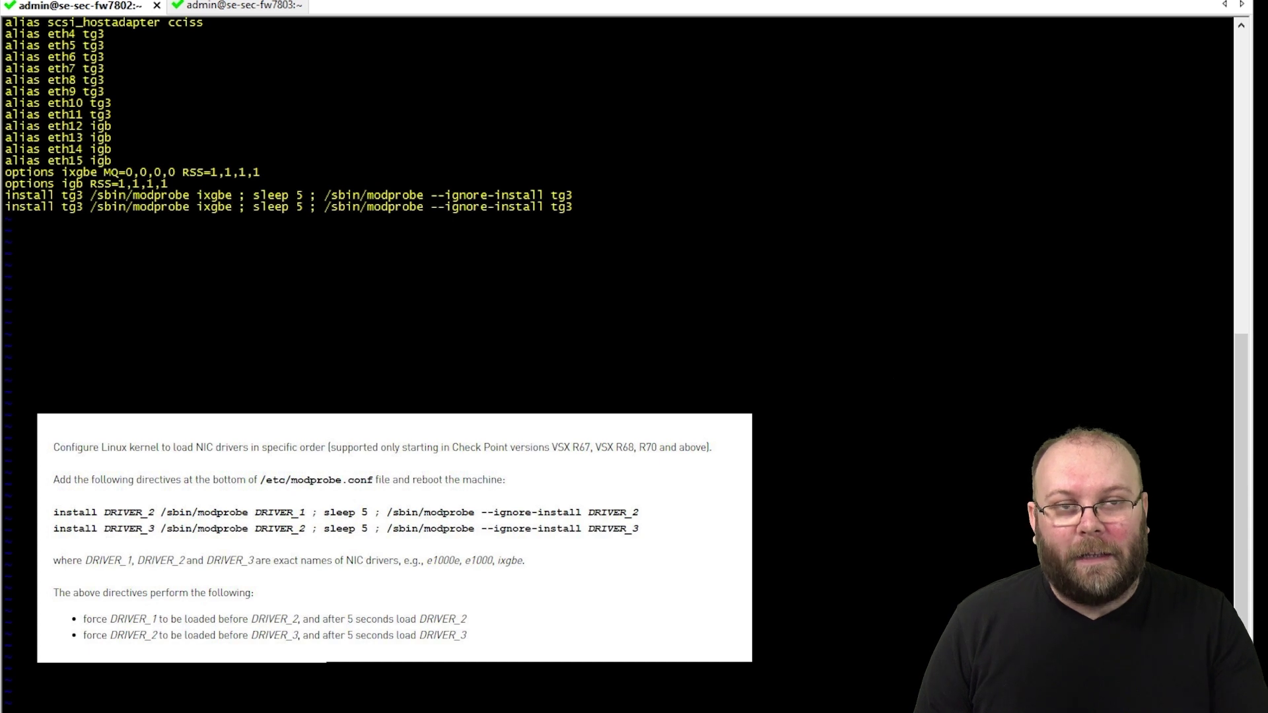
key(Left)
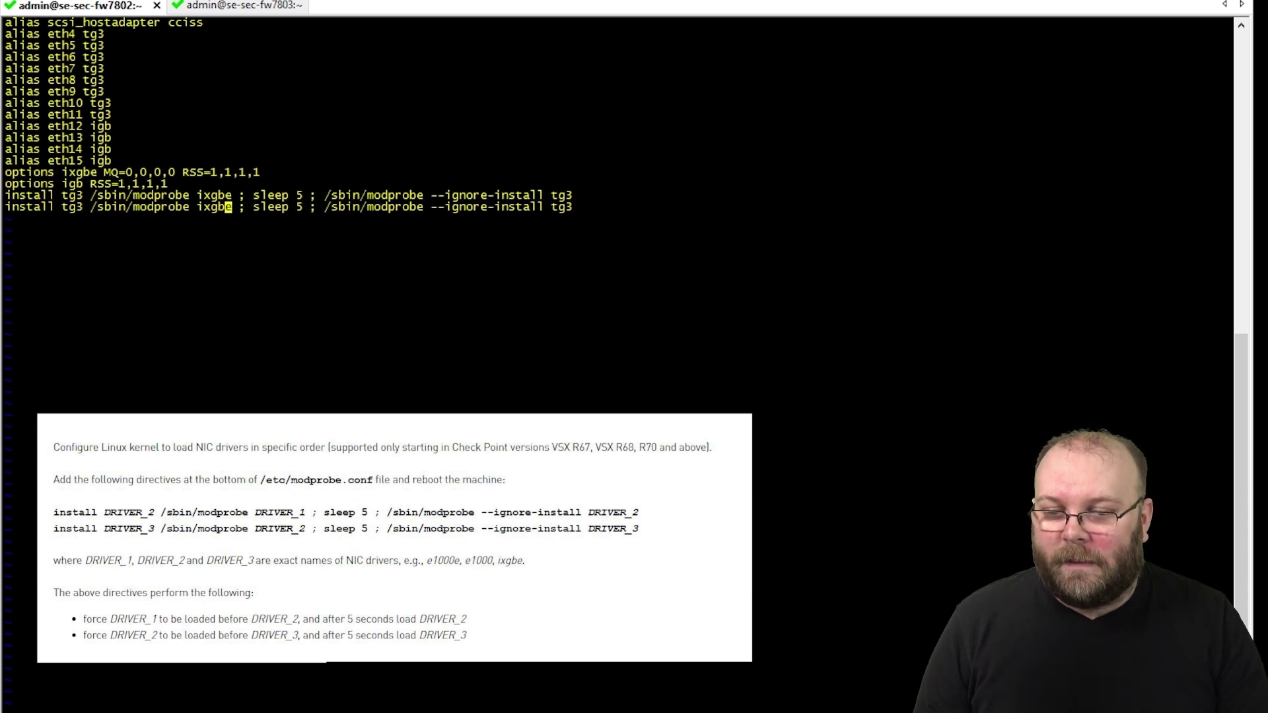
key(Left)
key(Left)
key(Left)
key(Left)
key(Left)
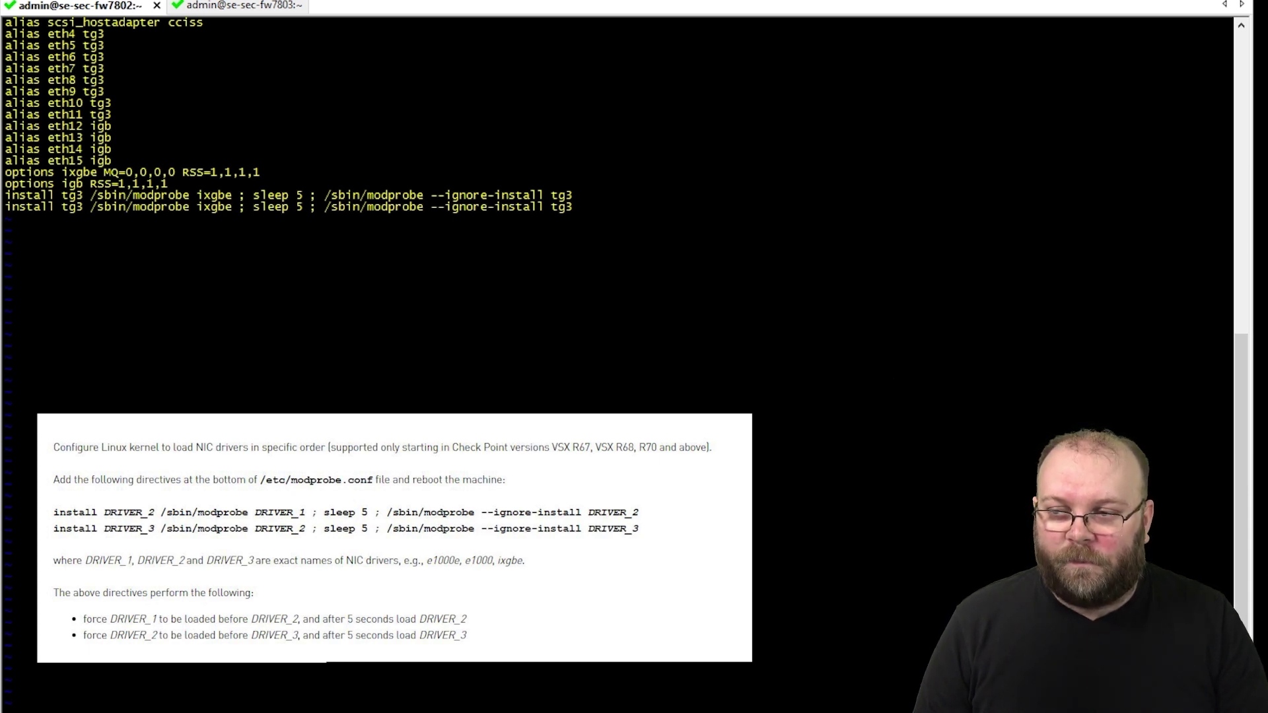
key(BackSpace)
key(BackSpace)
key(BackSpace)
text(igb)
key(Right)
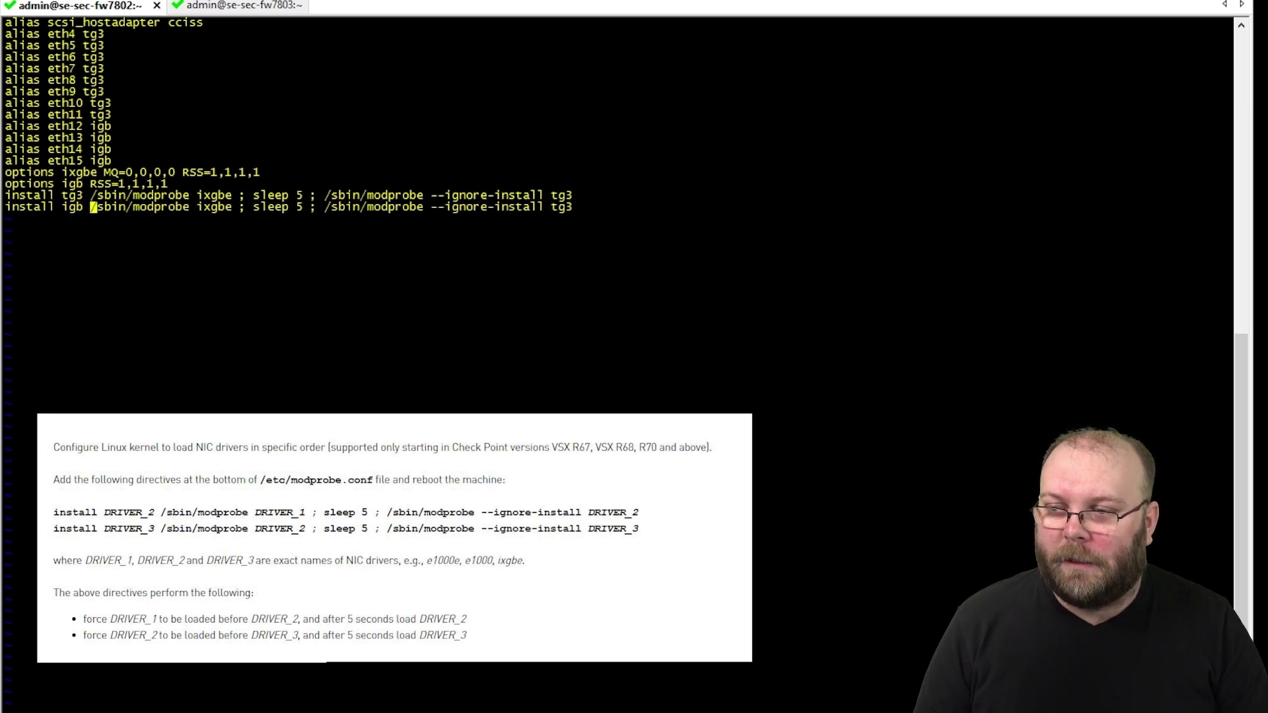
key(Right)
key(Right)
key(Right)
key(Right)
key(Right)
key(Right)
key(Right)
key(Right)
key(Right)
key(Right)
key(Right)
key(Right)
key(Right)
key(BackSpace)
key(BackSpace)
key(BackSpace)
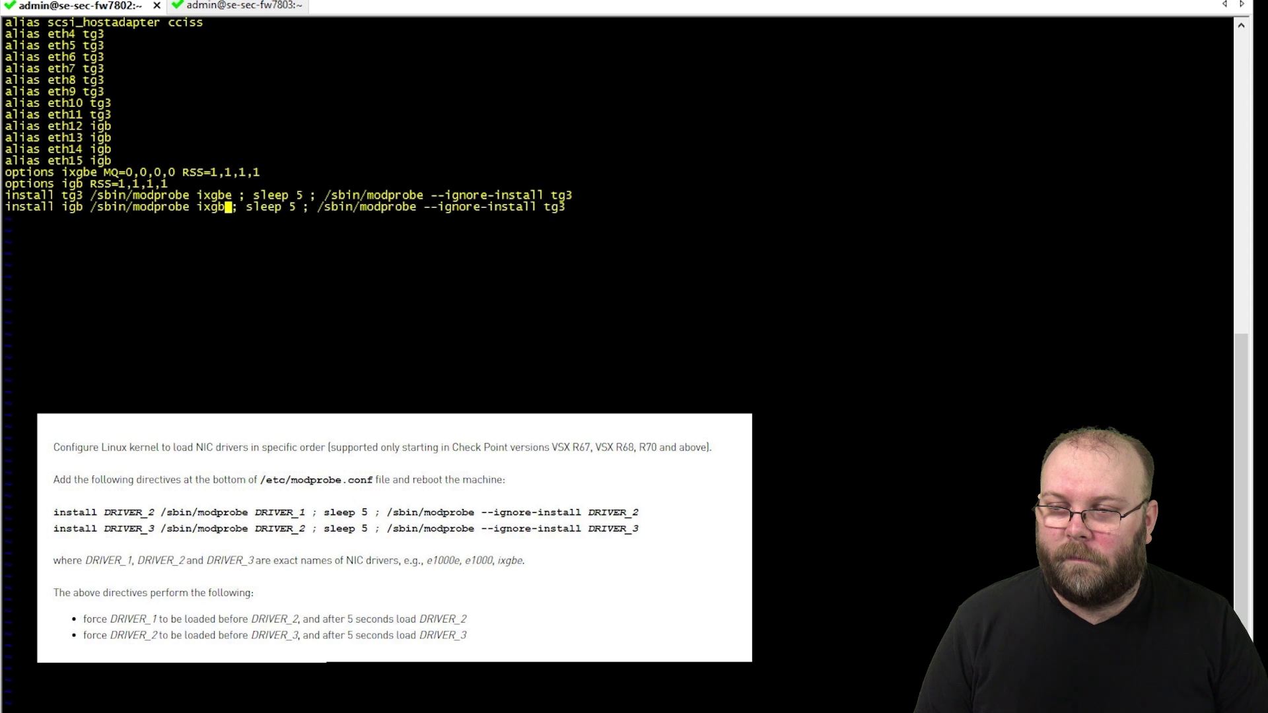
key(BackSpace)
key(BackSpace)
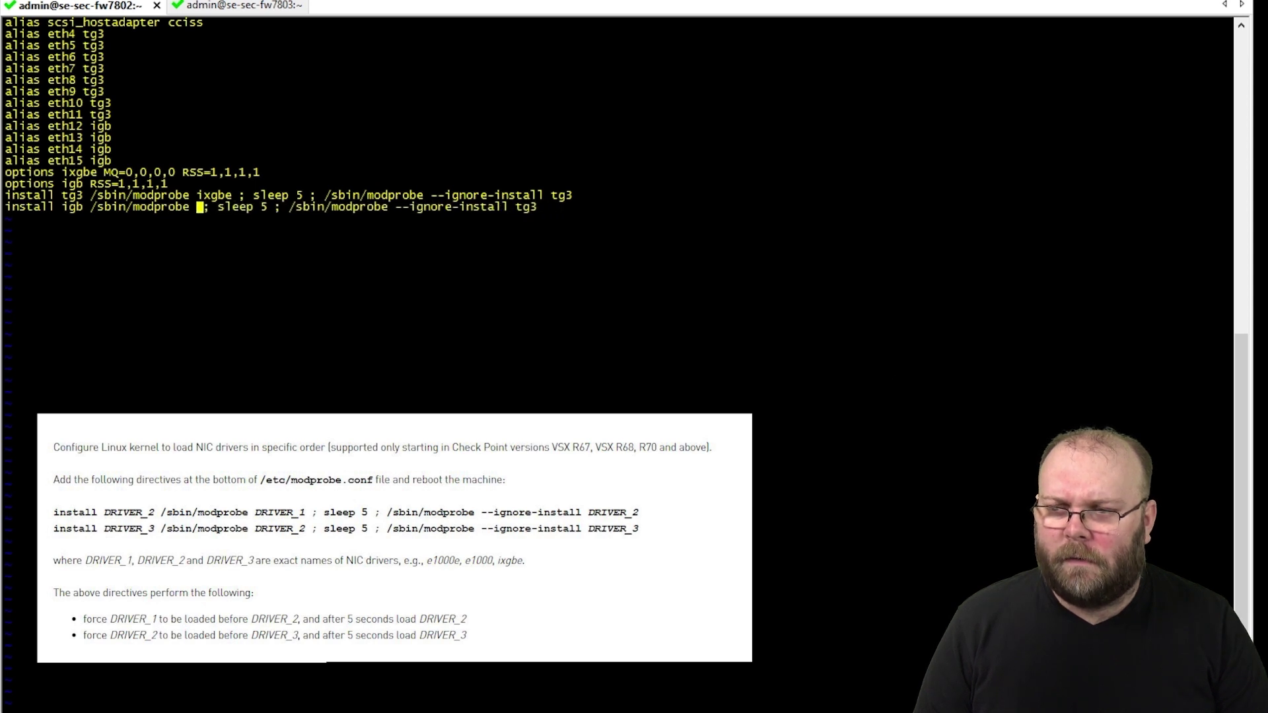
text(tg3)
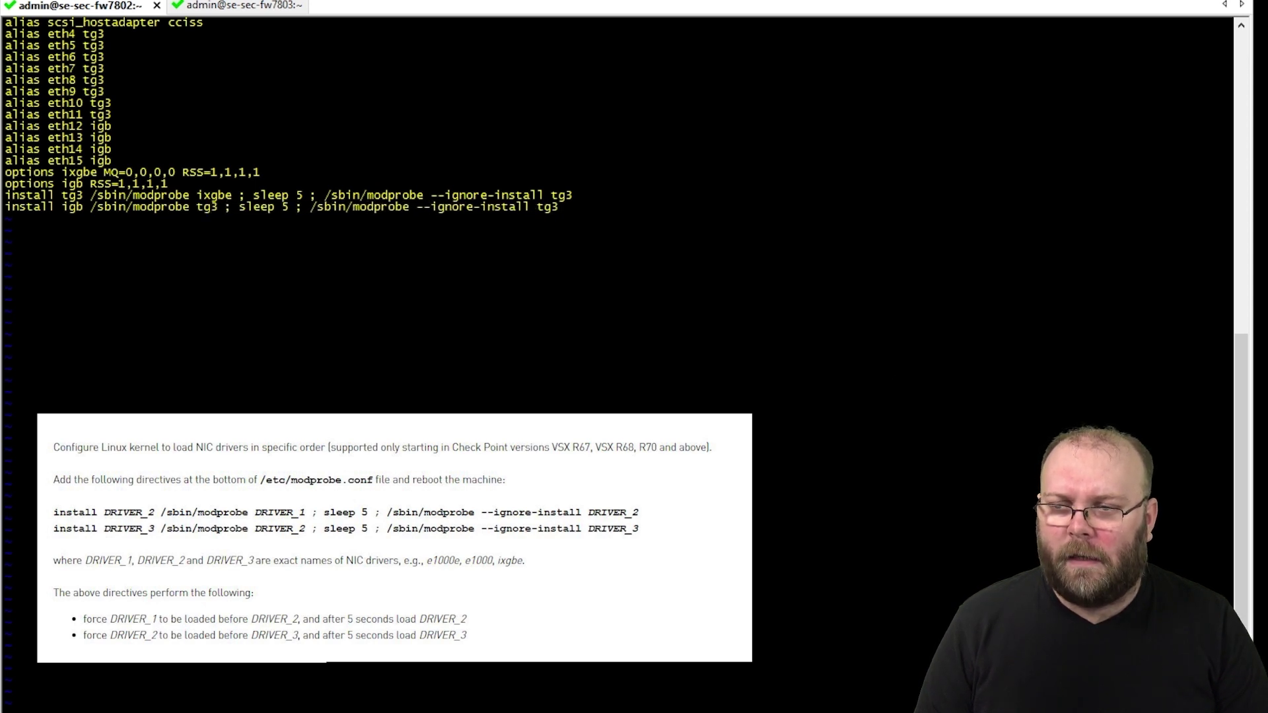
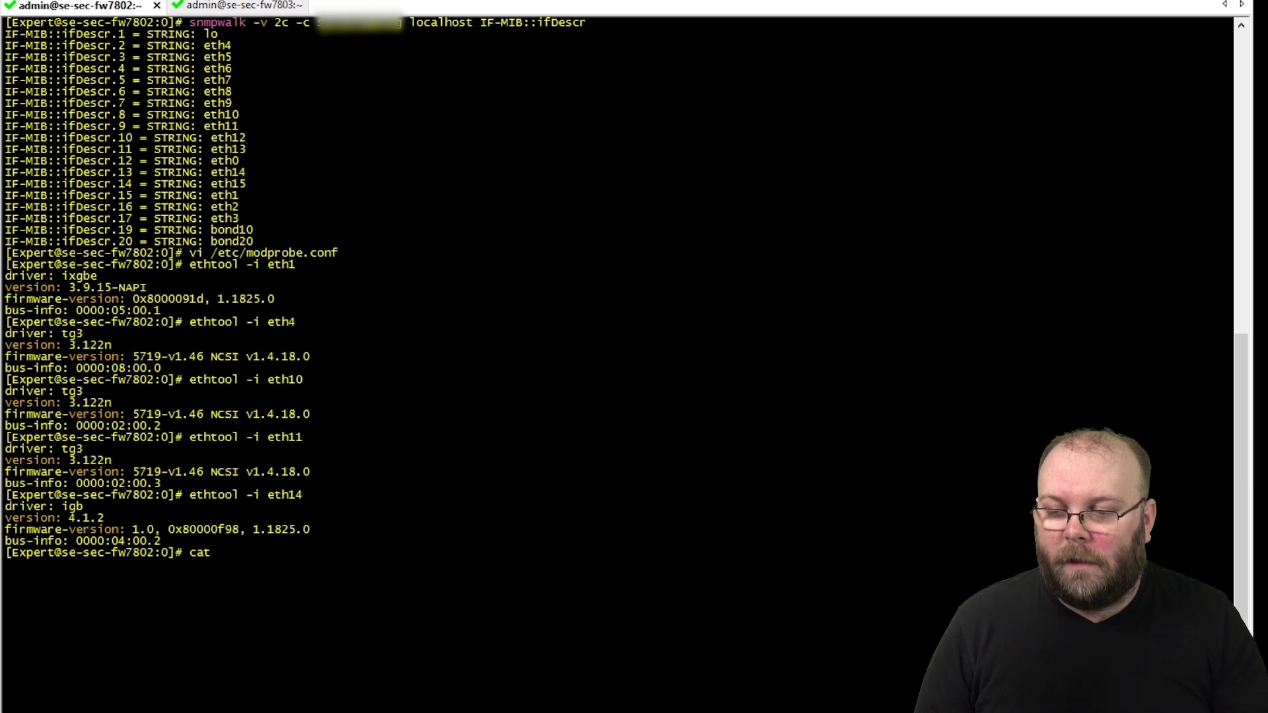
- Reopen /etc/modprobe.conf on fw7802 from command history and move to the install tg3 line
key(Up)
key(BackSpace)
key(BackSpace)
text(4)
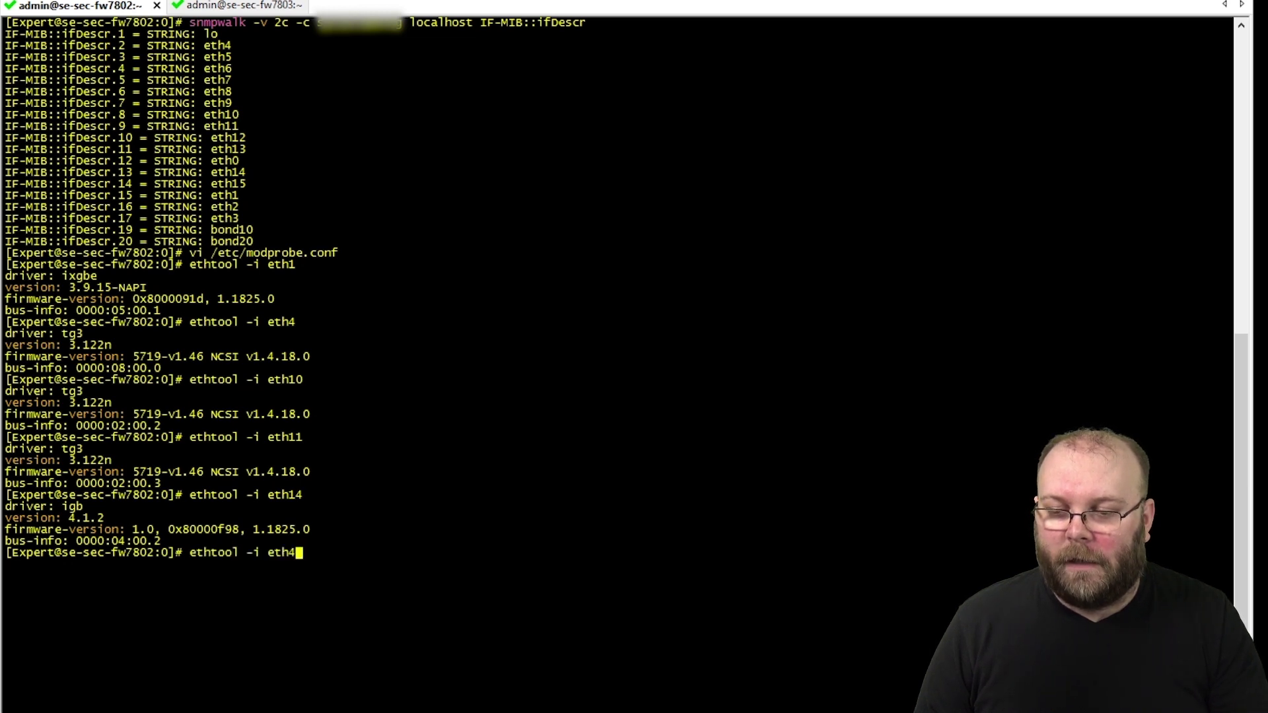
key(Up)
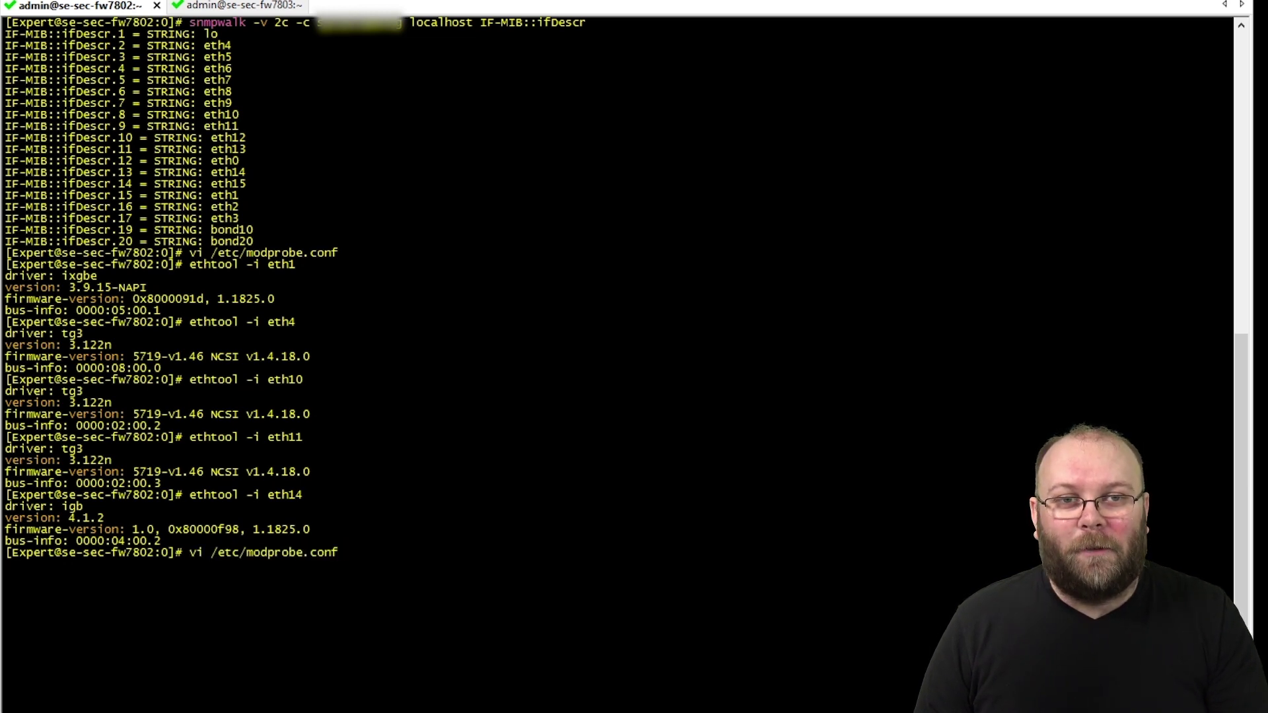
key(Return)
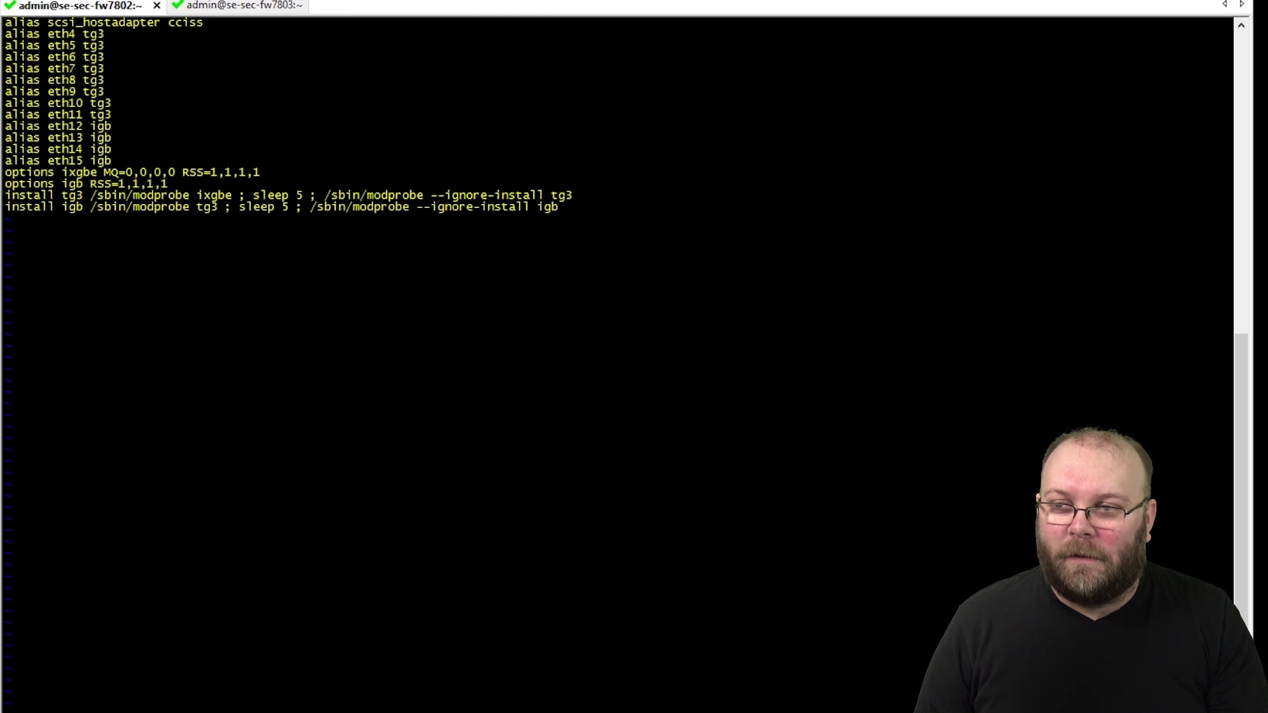
key(Down)
key(Down)
key(Down)
key(Down)
key(Down)
key(Down)
key(Down)
key(Down)
key(Down)
key(Down)
key(Down)
key(Down)
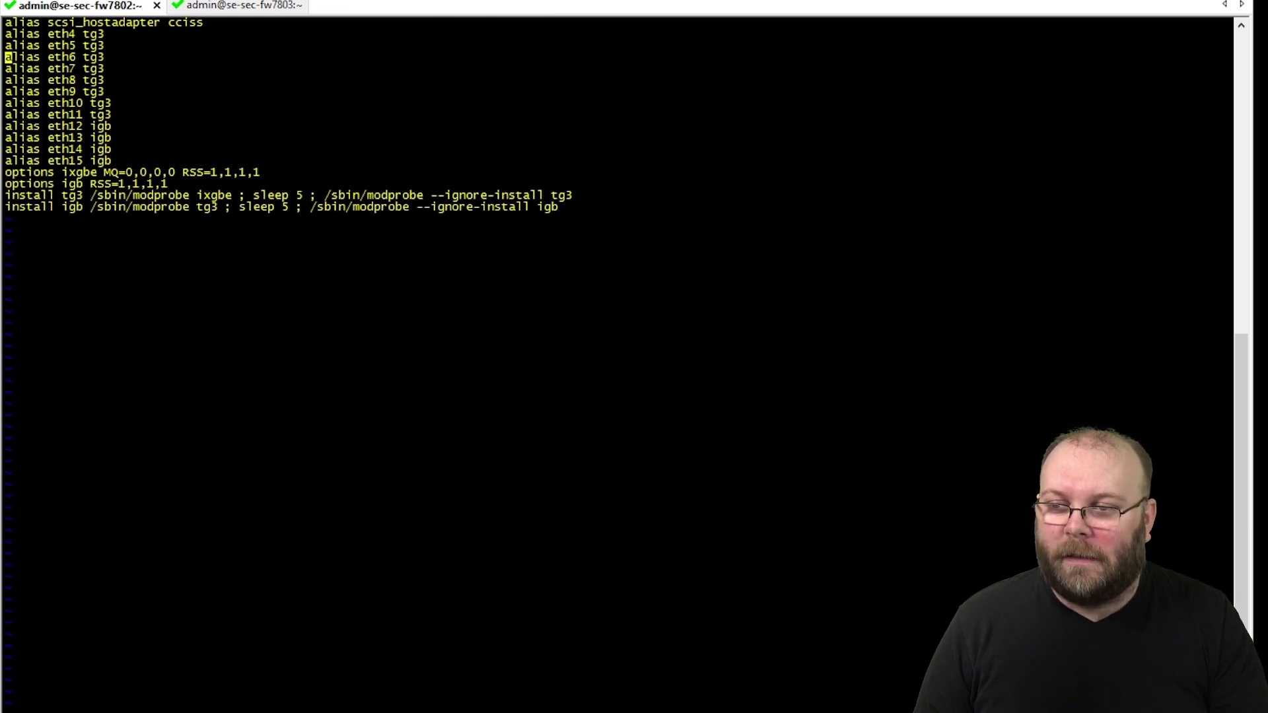
key(Down)
key(Down)
key(Down)
key(Right)
key(w)
key(w)
key(w)
key(w)
key(w)
key(w)
key(Right)
key(Right)
key(Right)
key(Right)
key(Right)
key(Right)
key(Right)
key(Right)
key(Right)
key(Right)
key(Right)
key(Right)
key(Right)
key(Right)
key(Right)
key(Right)
key(Right)
key(Right)
key(Right)
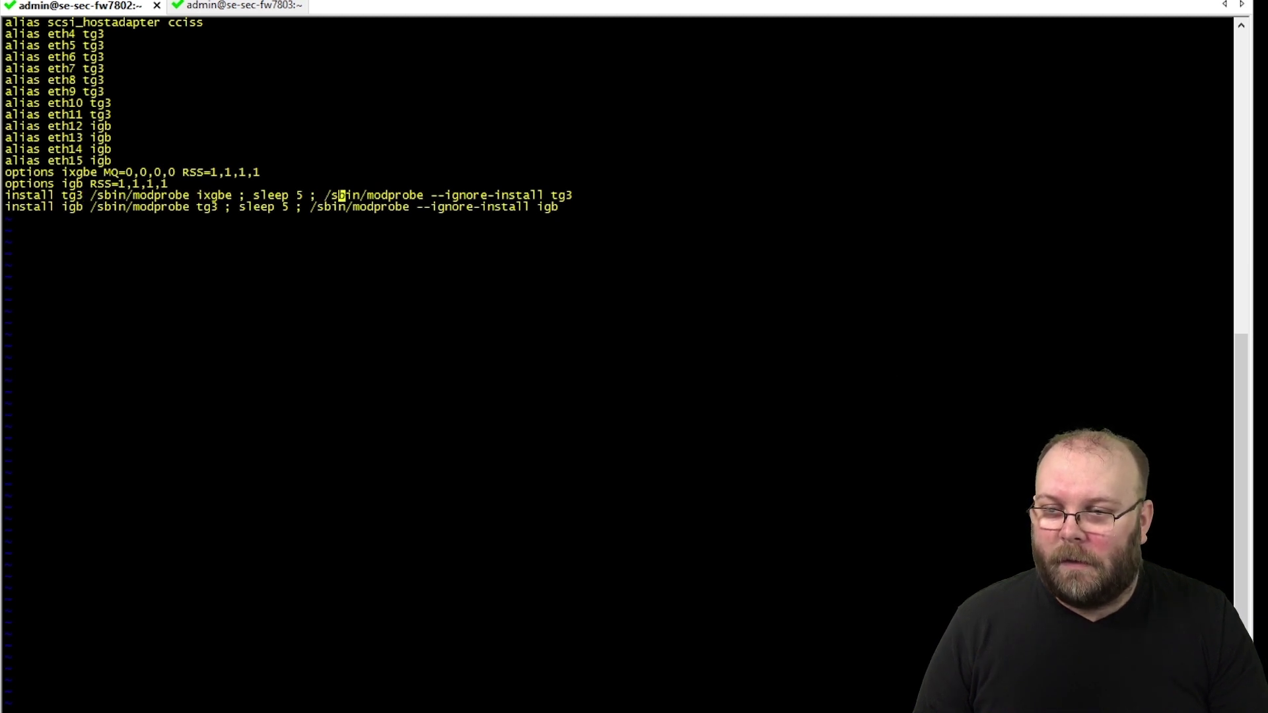
key(Right)
key(Right)
key(Right)
key(Right)
key(Right)
key(Right)
key(Right)
key(Right)
key(Right)
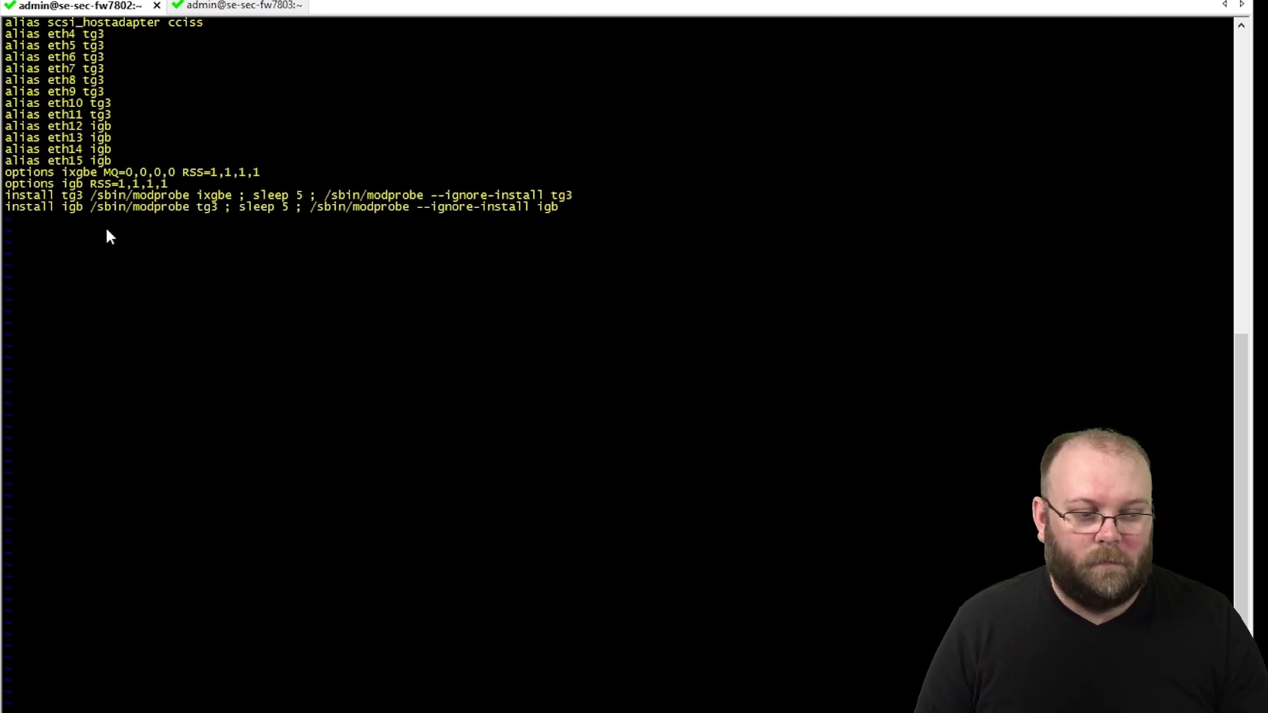
- Copy the two install lines, quit vi with :q, and go to the fw7803 session
drag(6, 194, 521, 204)
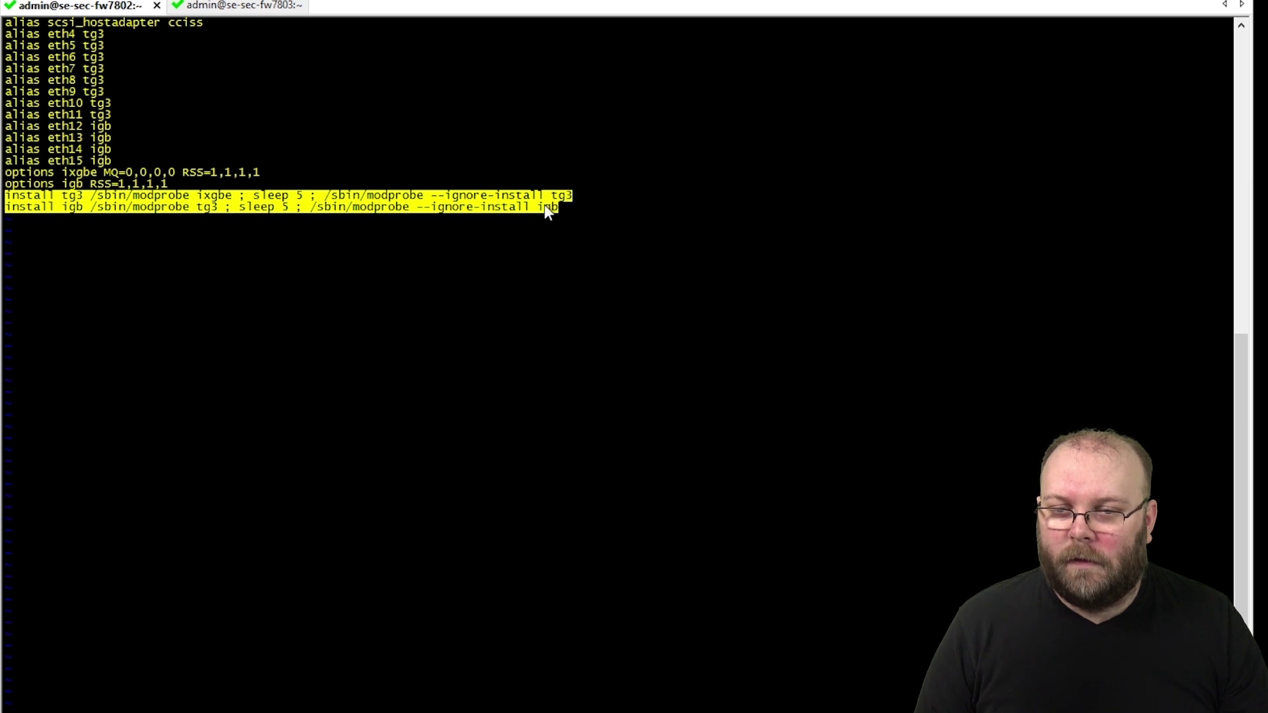
right_click(544, 206)
click(568, 213)
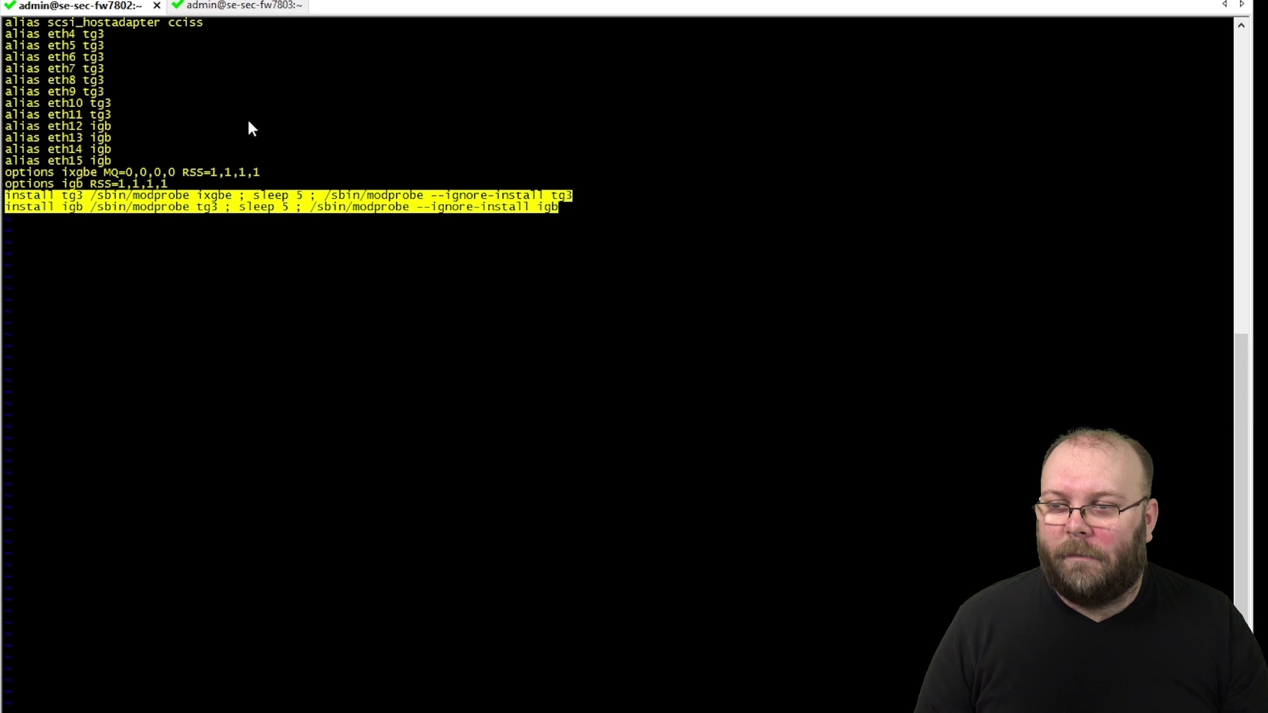
key(Escape)
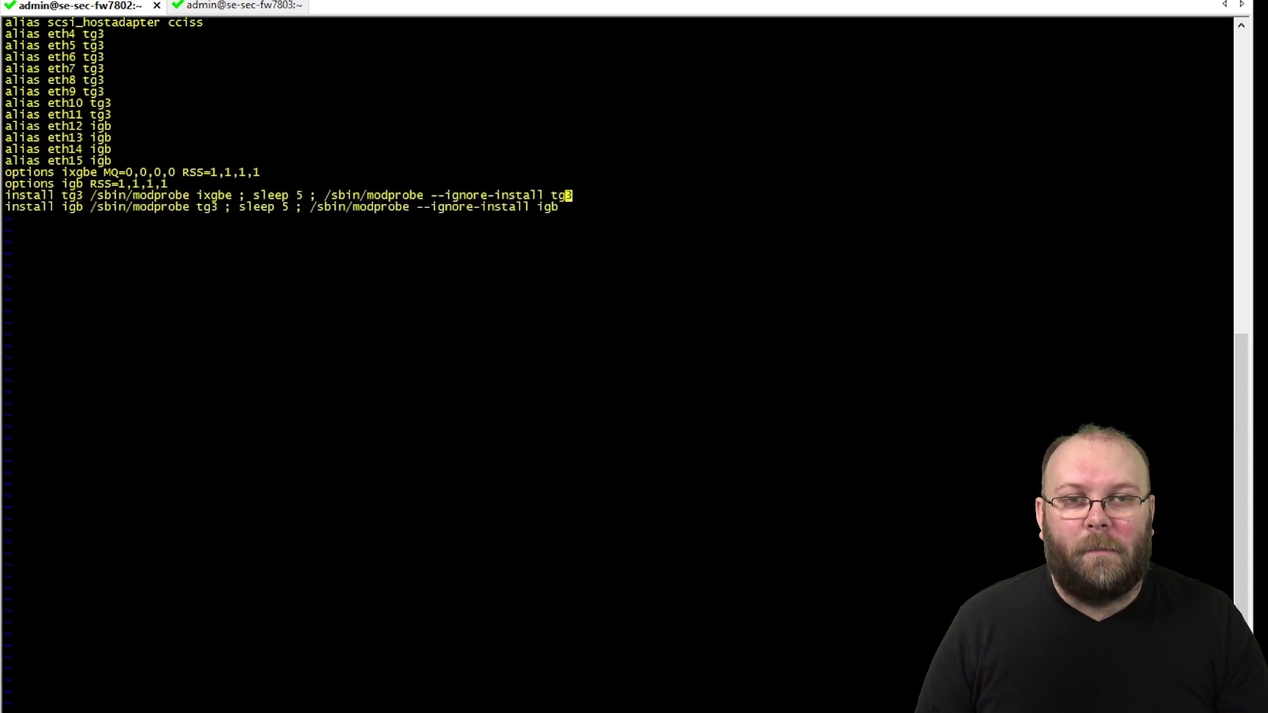
text(:q)
key(Return)
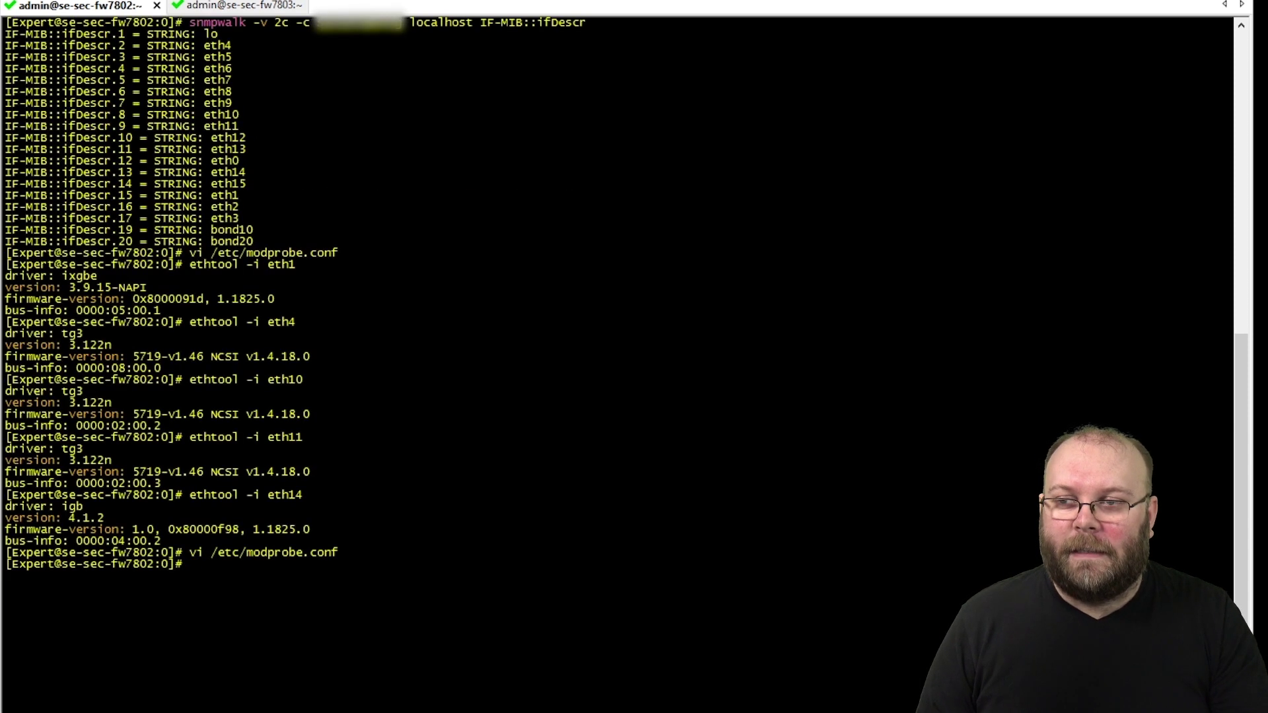
click(262, 5)
- Paste both install lines below 'options igb RSS=1,1,1,1' in fw7803's /etc/modprobe.conf and exit vi
text(vi /etc)
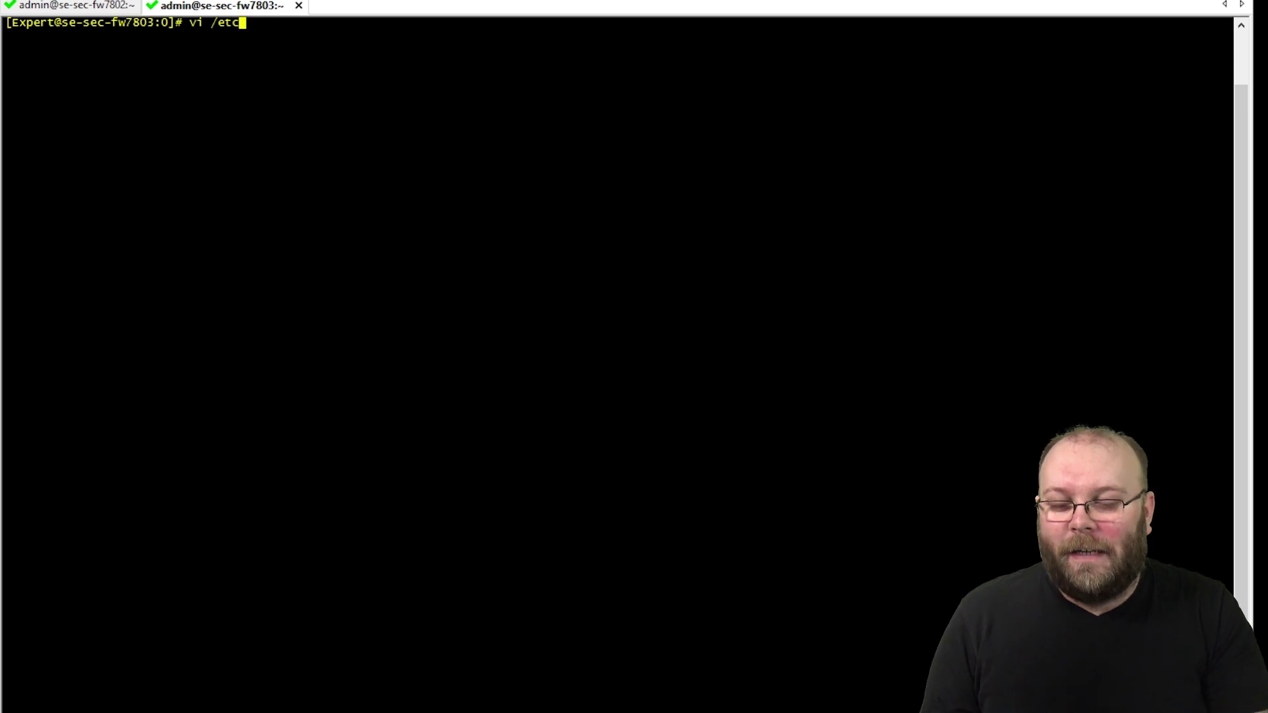
text(/mod)
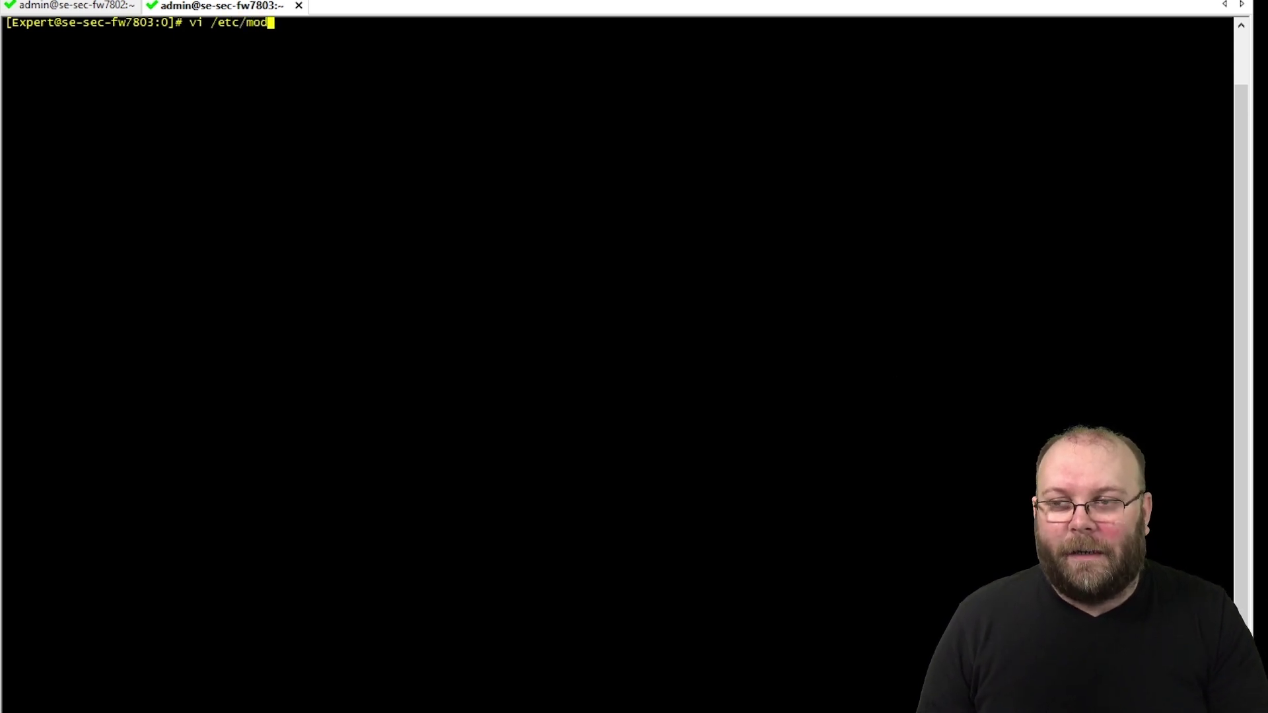
text(probe.co)
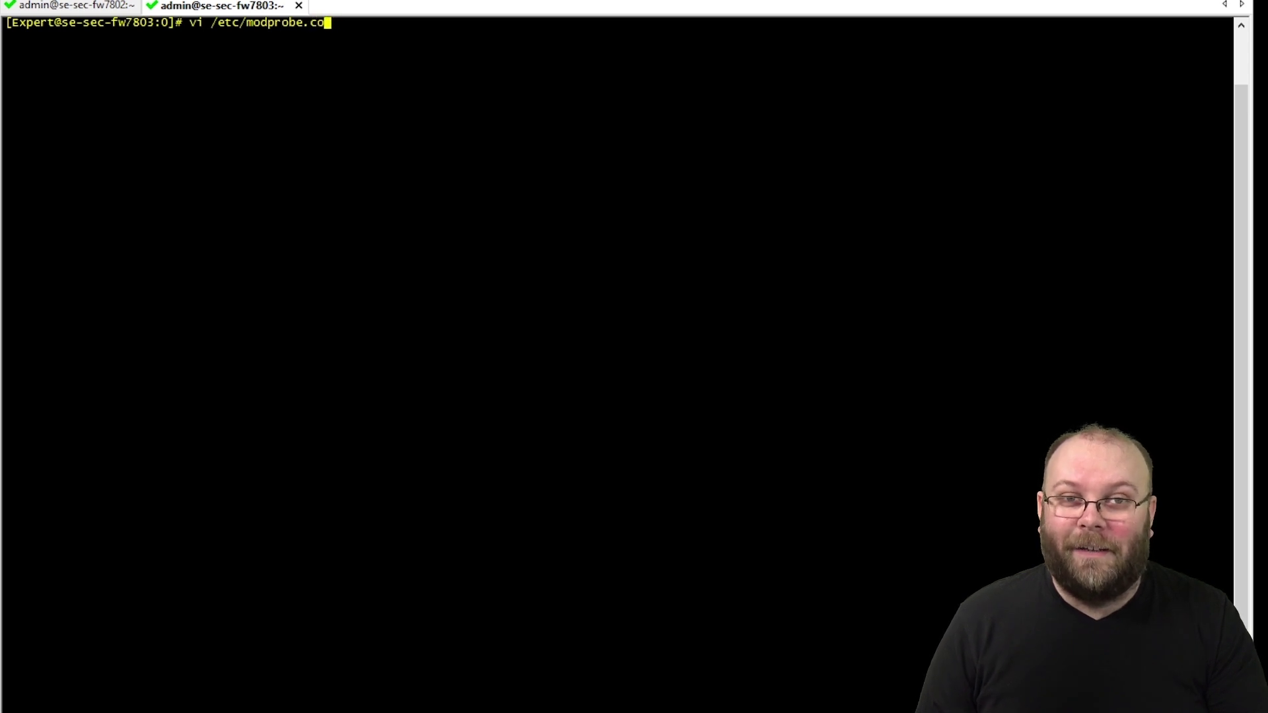
text(nf)
key(Return)
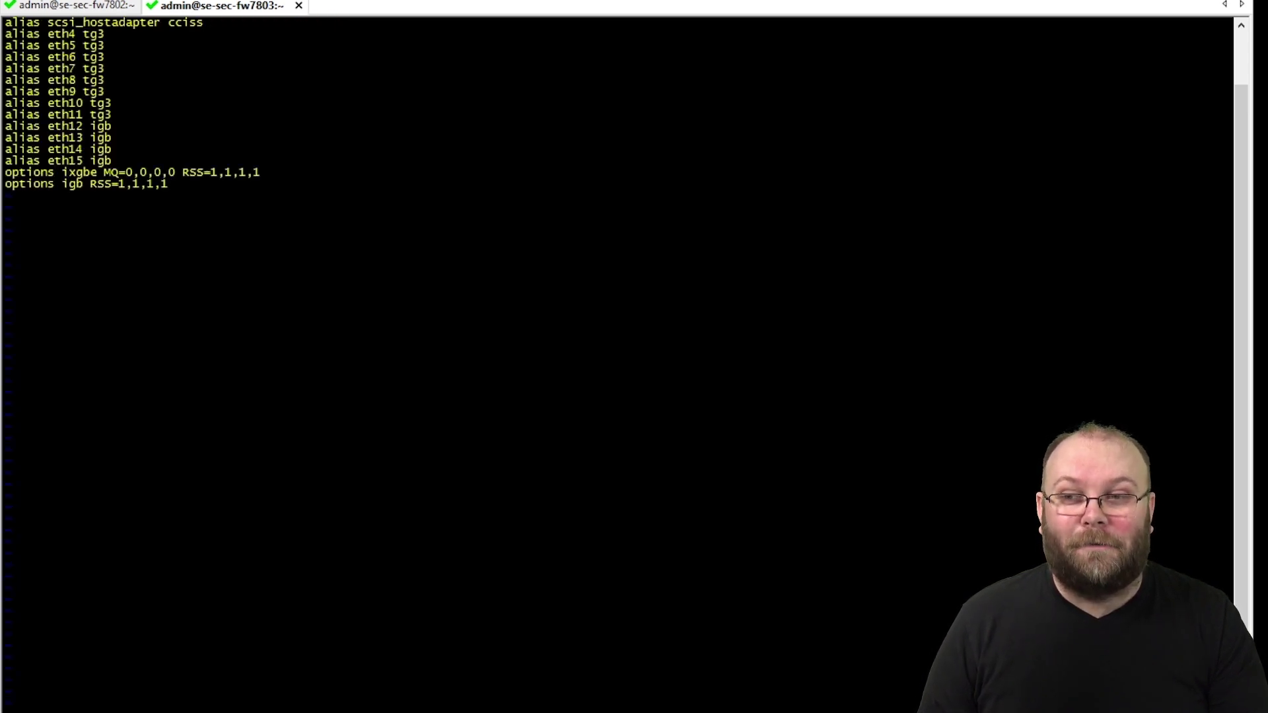
key(Down)
key(Down)
key(Down)
key(Down)
key(Down)
key(Down)
key(Down)
key(Down)
key(Down)
key(Down)
key(Down)
key(Down)
key(Down)
key(Down)
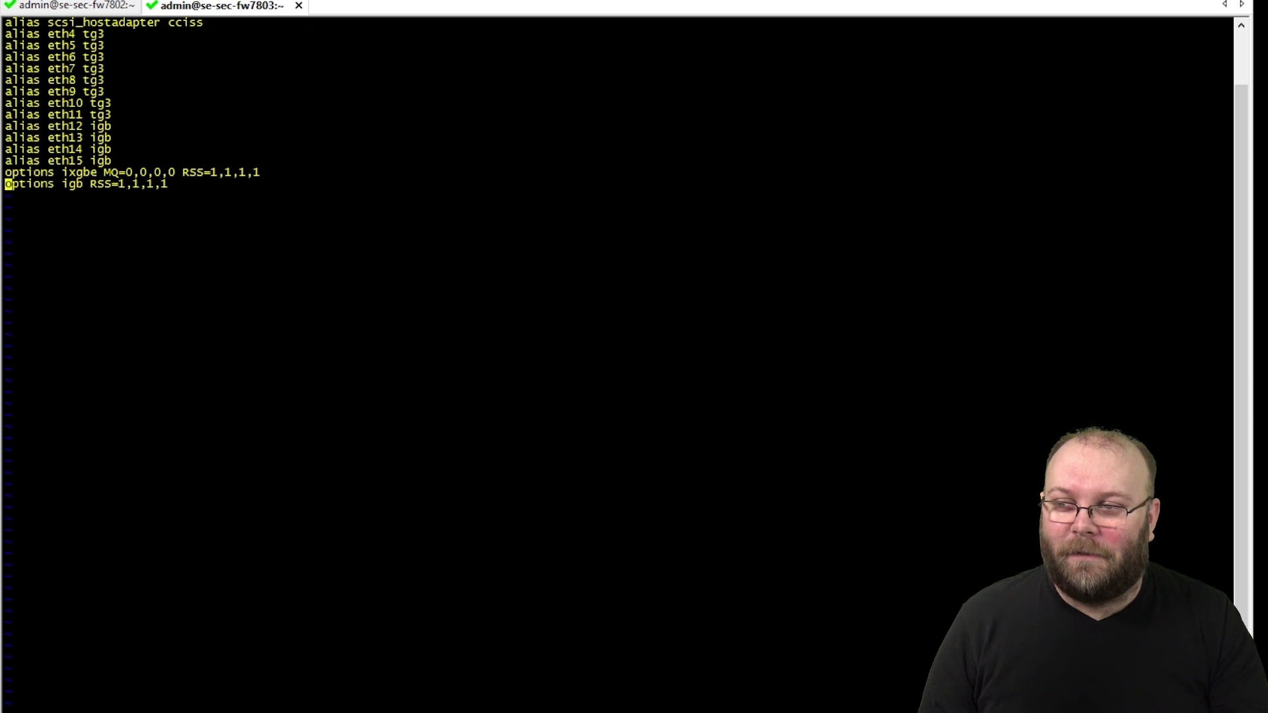
key(Right)
key(Right)
key(Right)
key(Right)
key(Right)
key(Right)
key(Right)
key(Right)
key(Right)
key(Right)
key(Right)
key(Right)
key(Right)
key(Right)
key(Right)
key(Right)
key(Right)
key(Right)
key(Right)
key(Right)
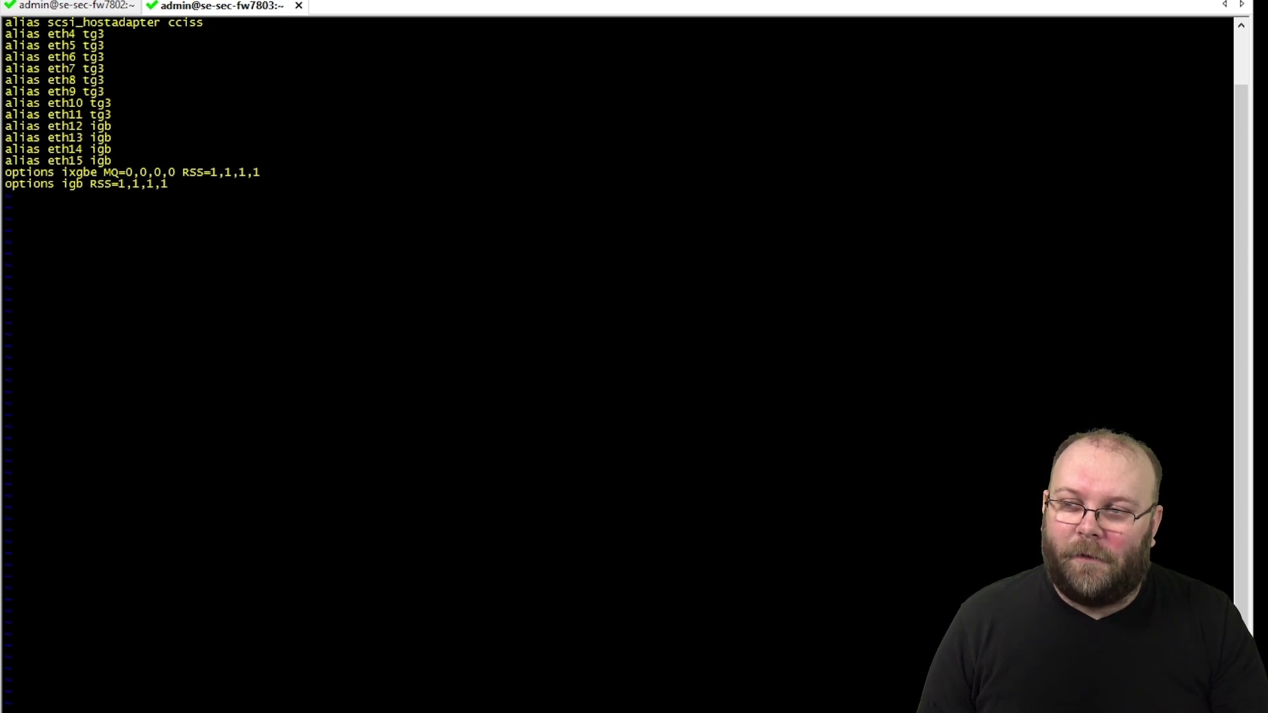
key(Down)
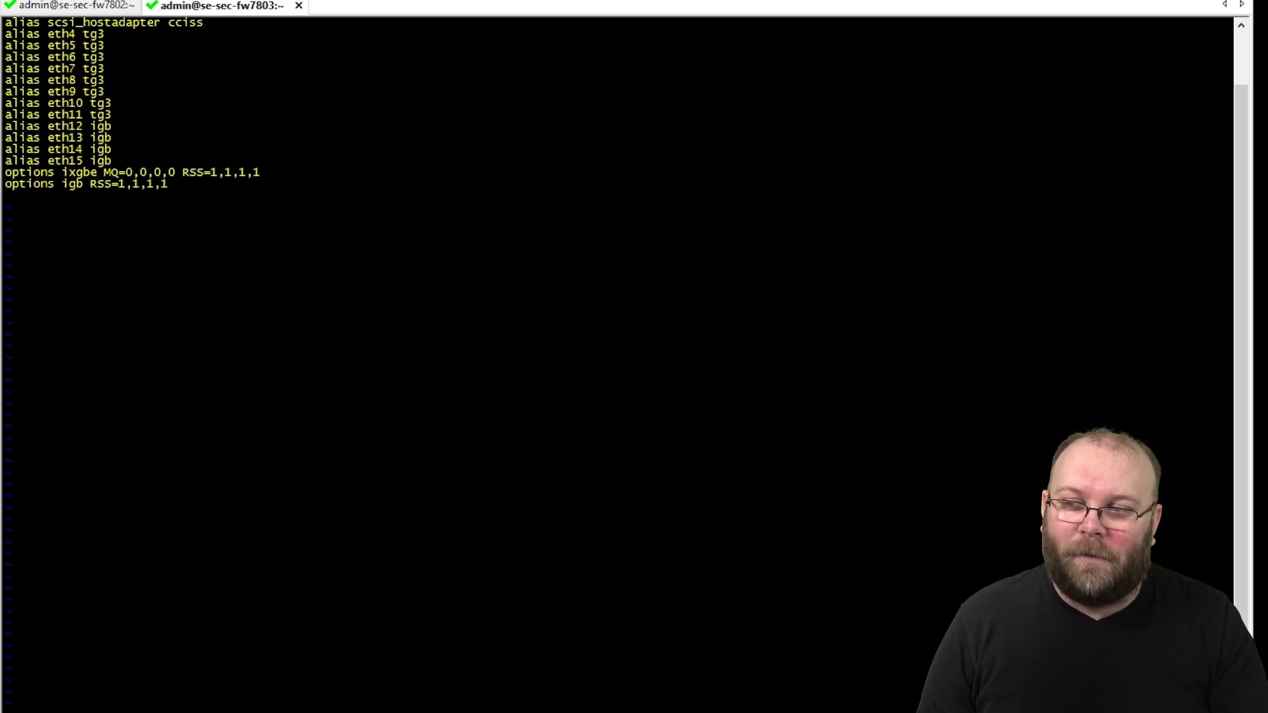
right_click(173, 280)
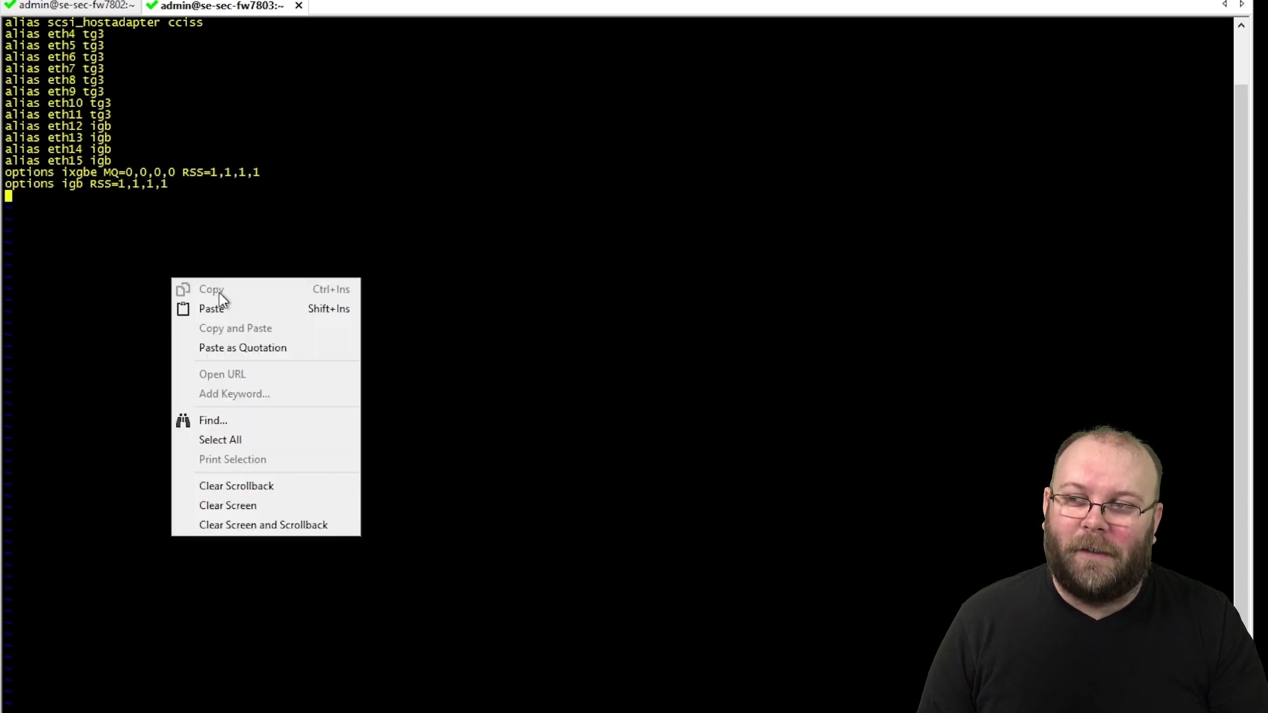
click(224, 307)
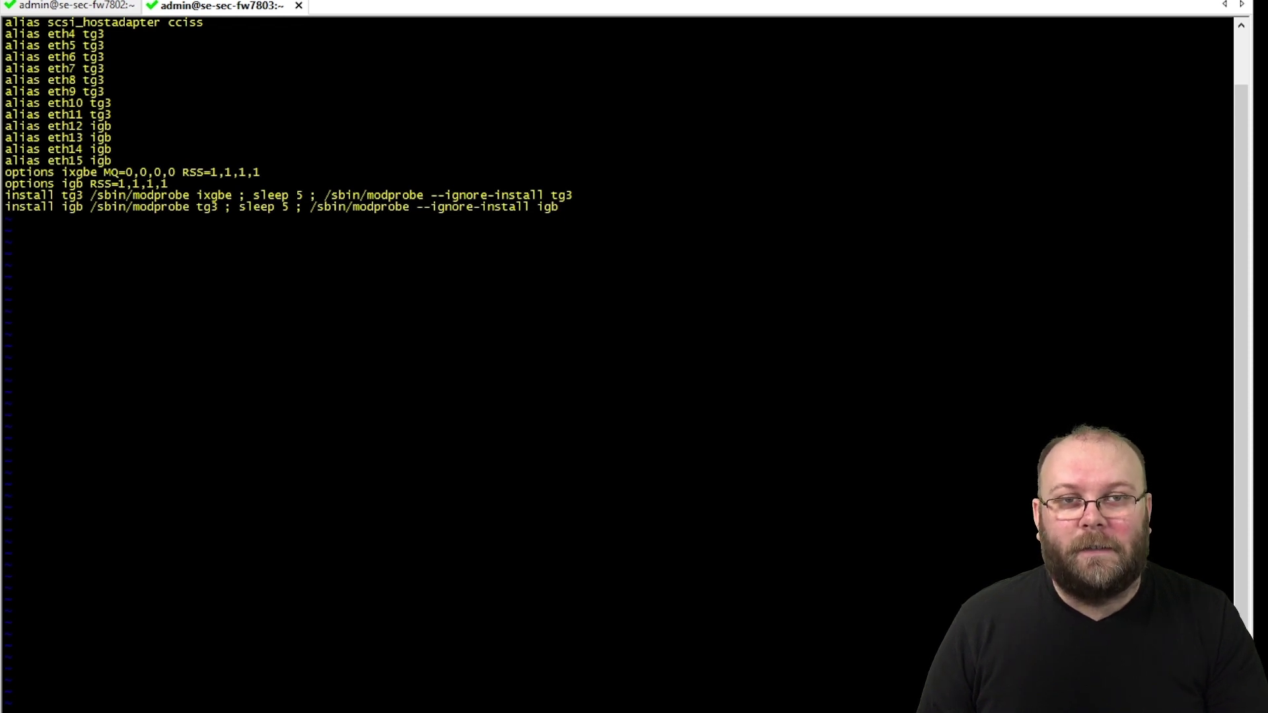
text(:q)
key(Return)
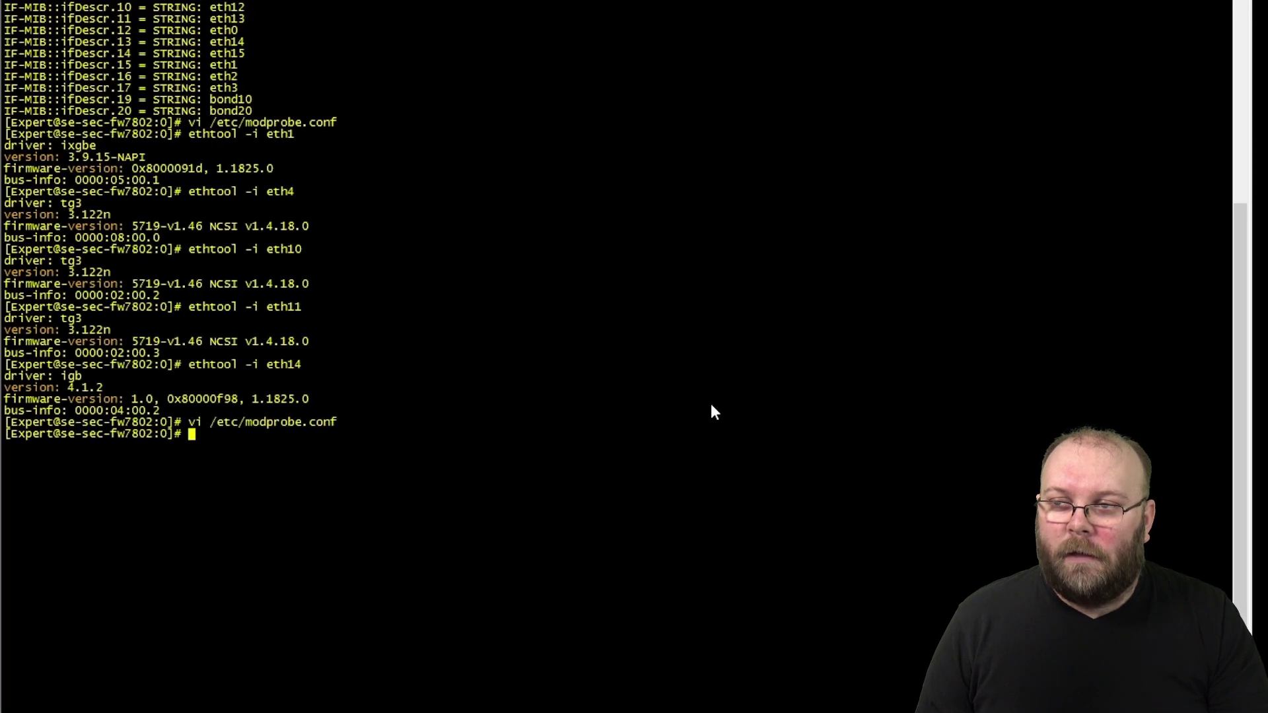
- Run snmpwalk -v 2c against localhost for IF-MIB::ifDescr on fw7802, using the SNMP community string
key(BackSpace)
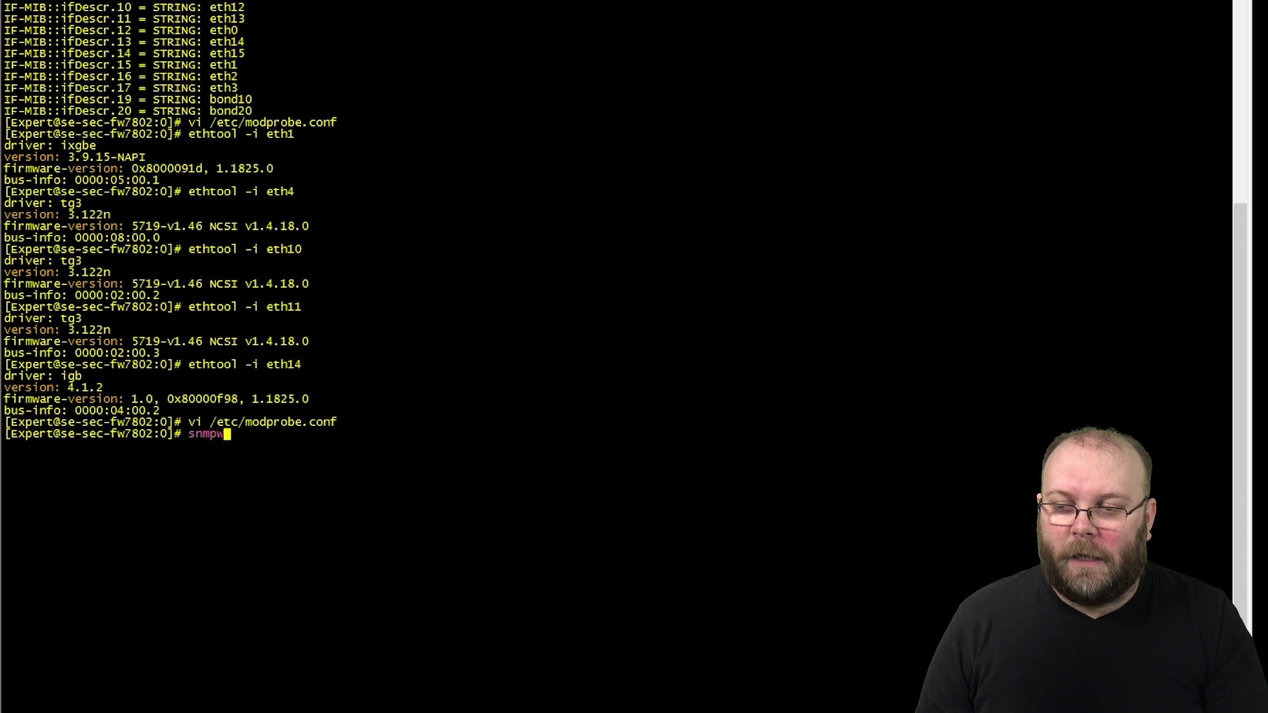
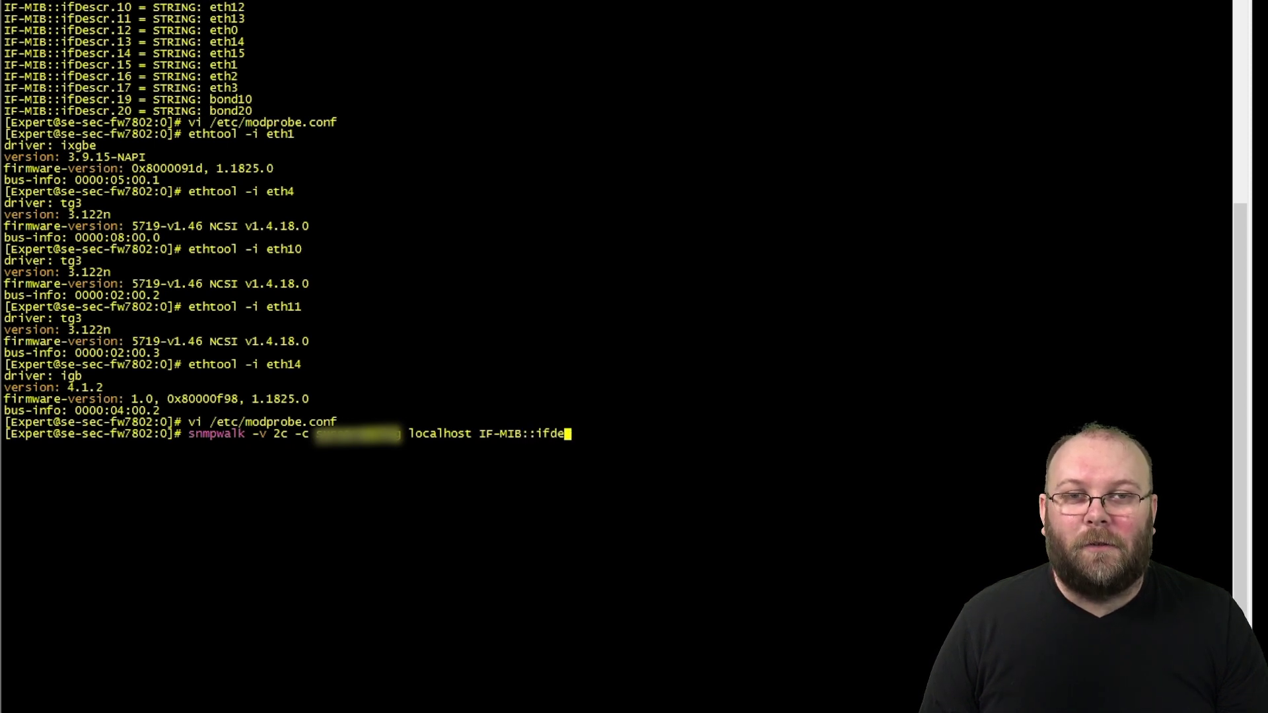
key(BackSpace)
key(BackSpace)
key(BackSpace)
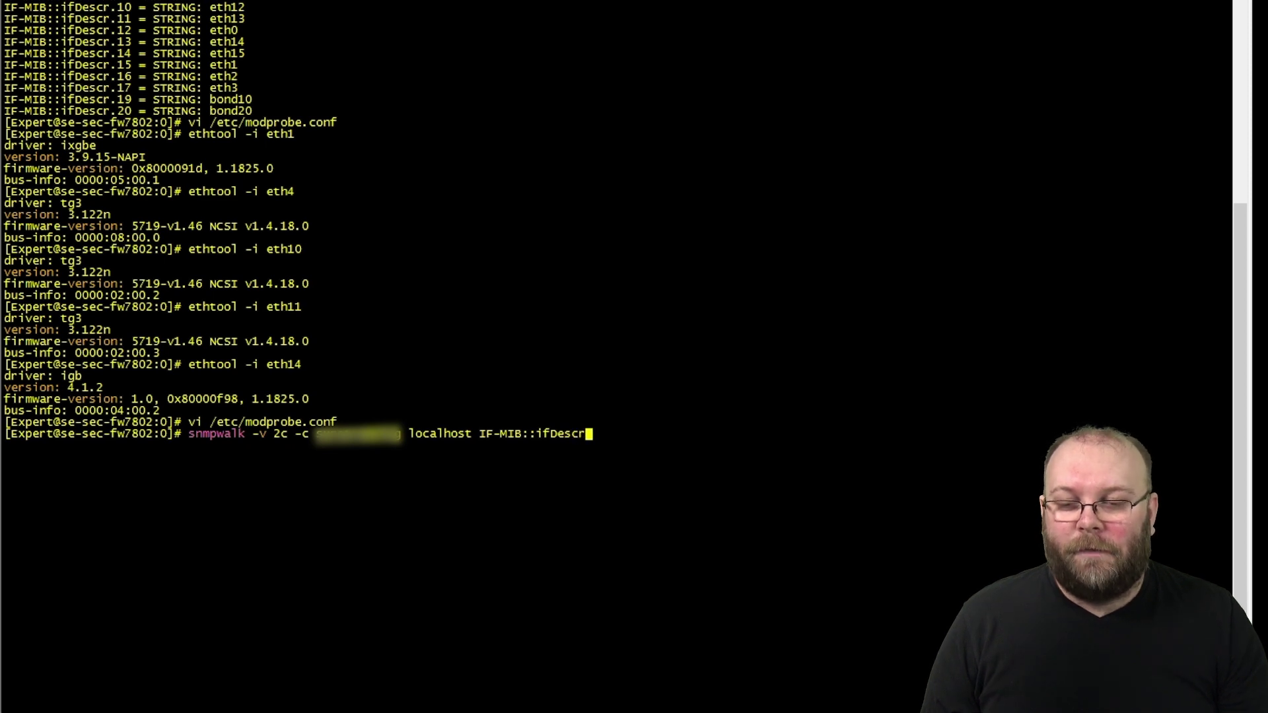
key(Return)
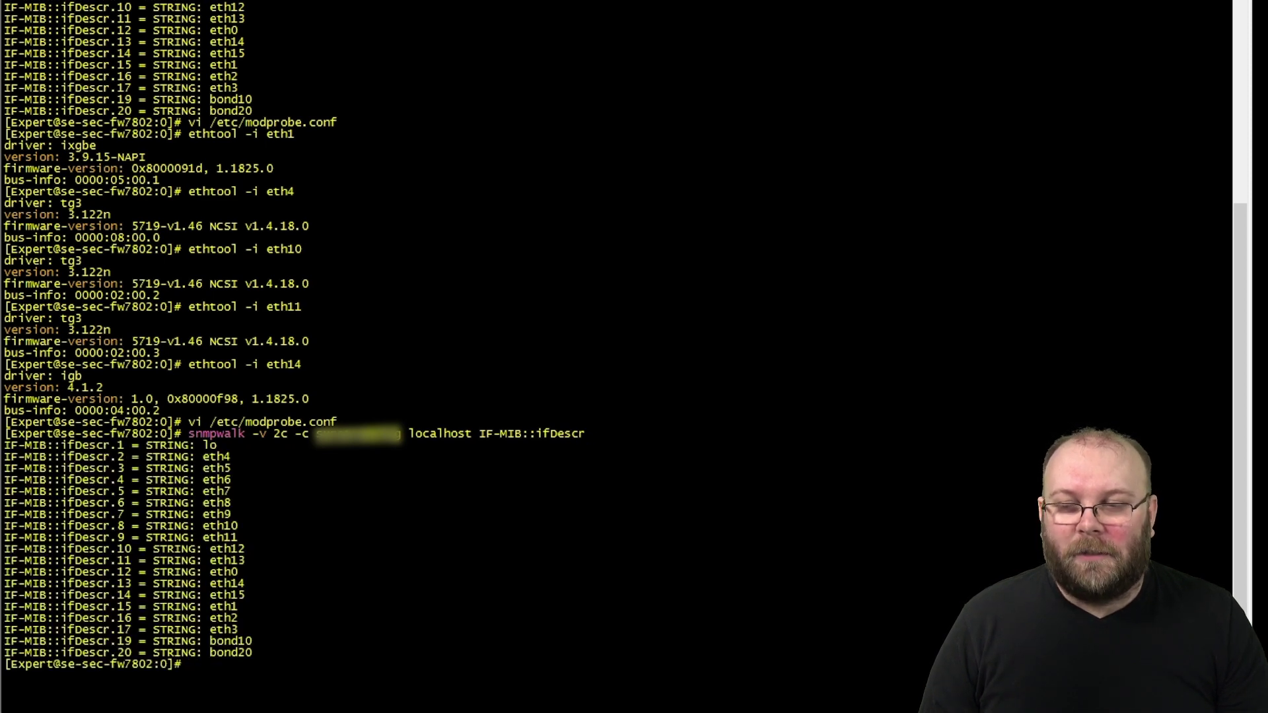
- Reboot fw7802 and answer 'y' to confirm
text(rebot)
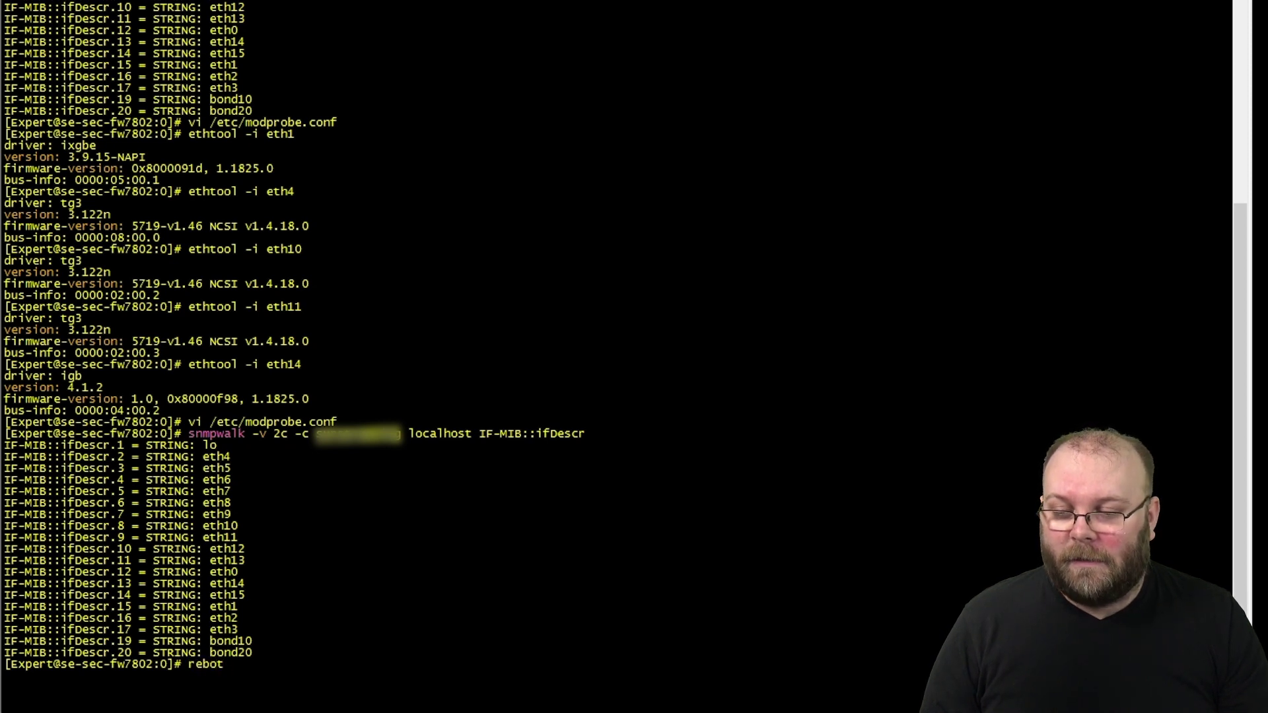
key(BackSpace)
text(ot)
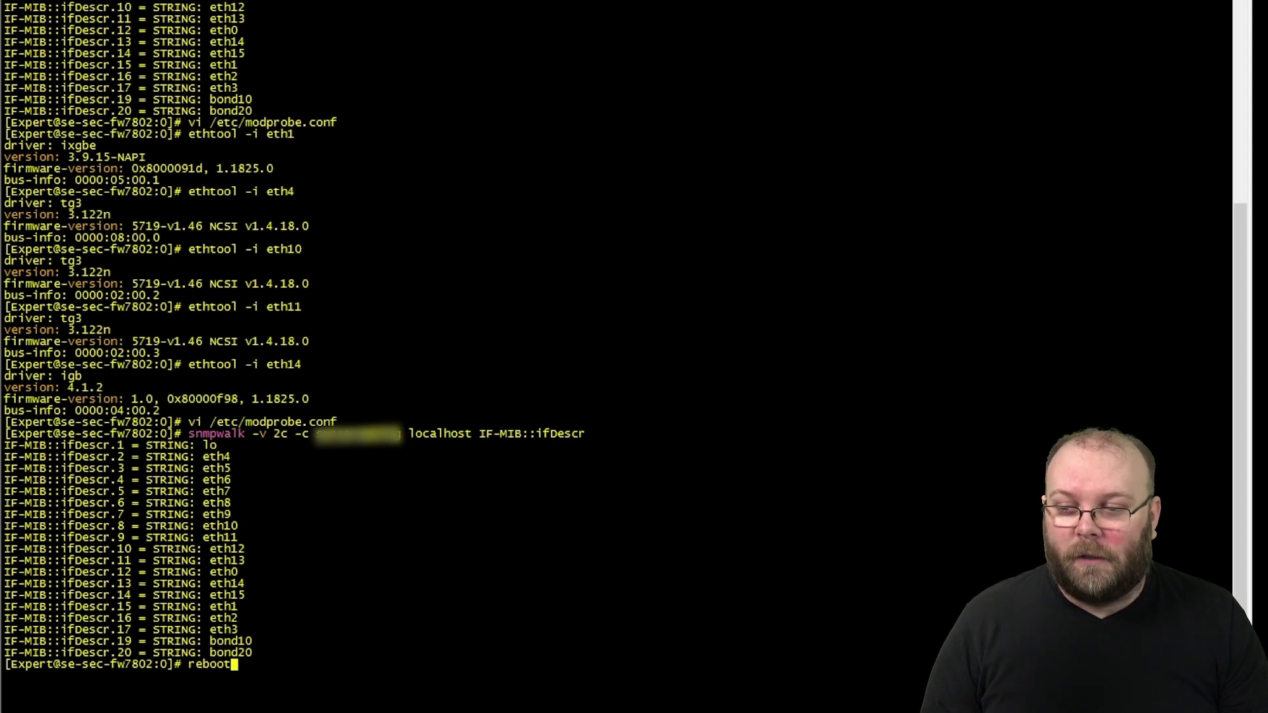
key(Return)
text(y)
key(Return)
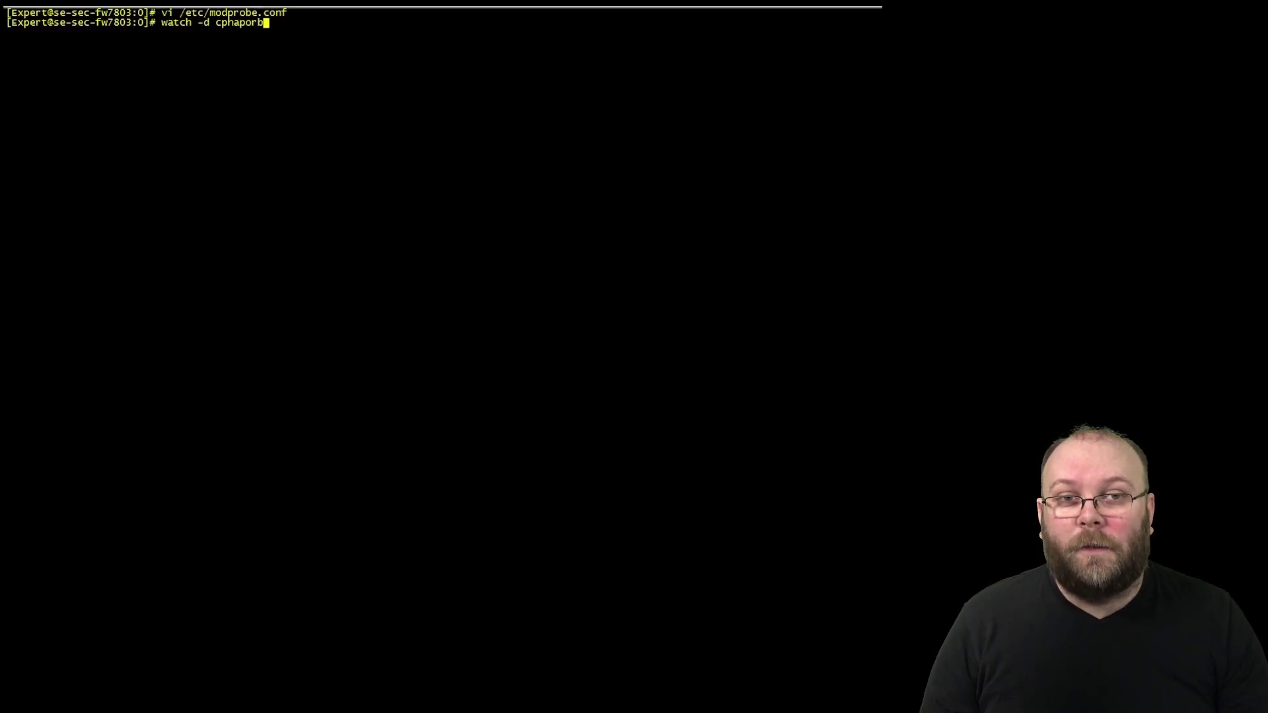
- Start 'watch -d cphaprob stat' on fw7803, fixing the 'cphaporb' typo and rerunning it
text(stat)
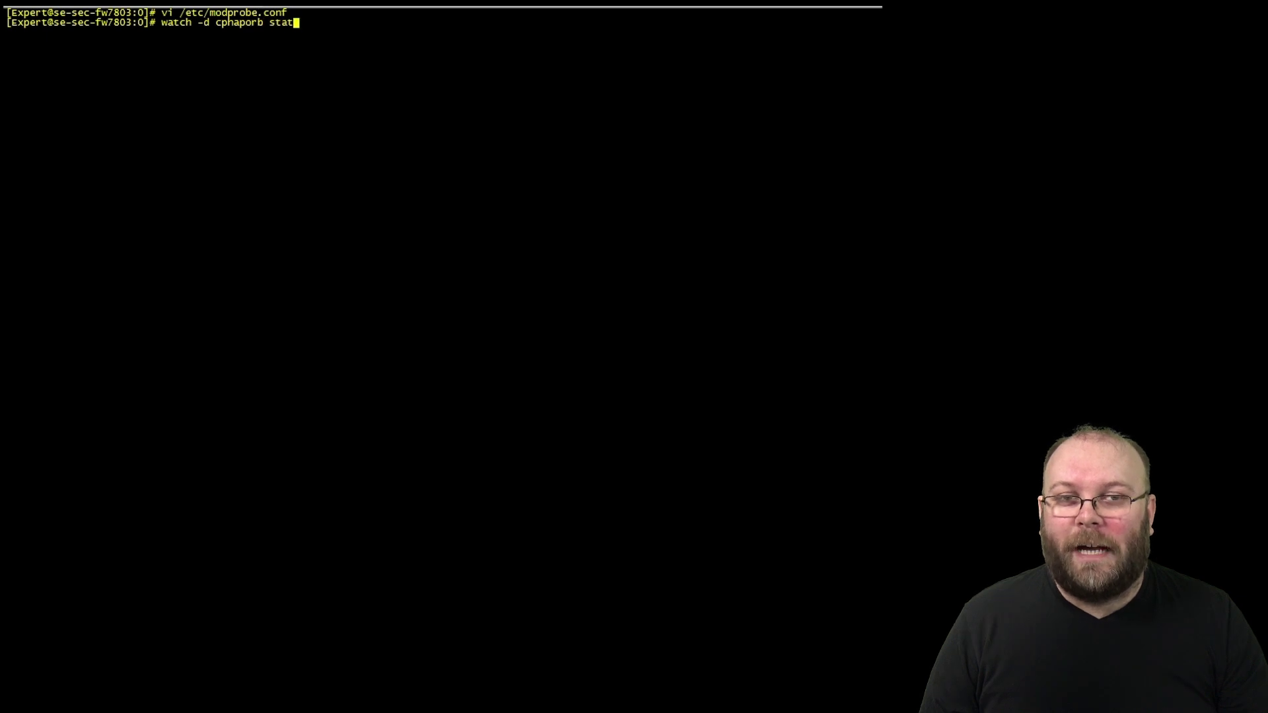
key(Return)
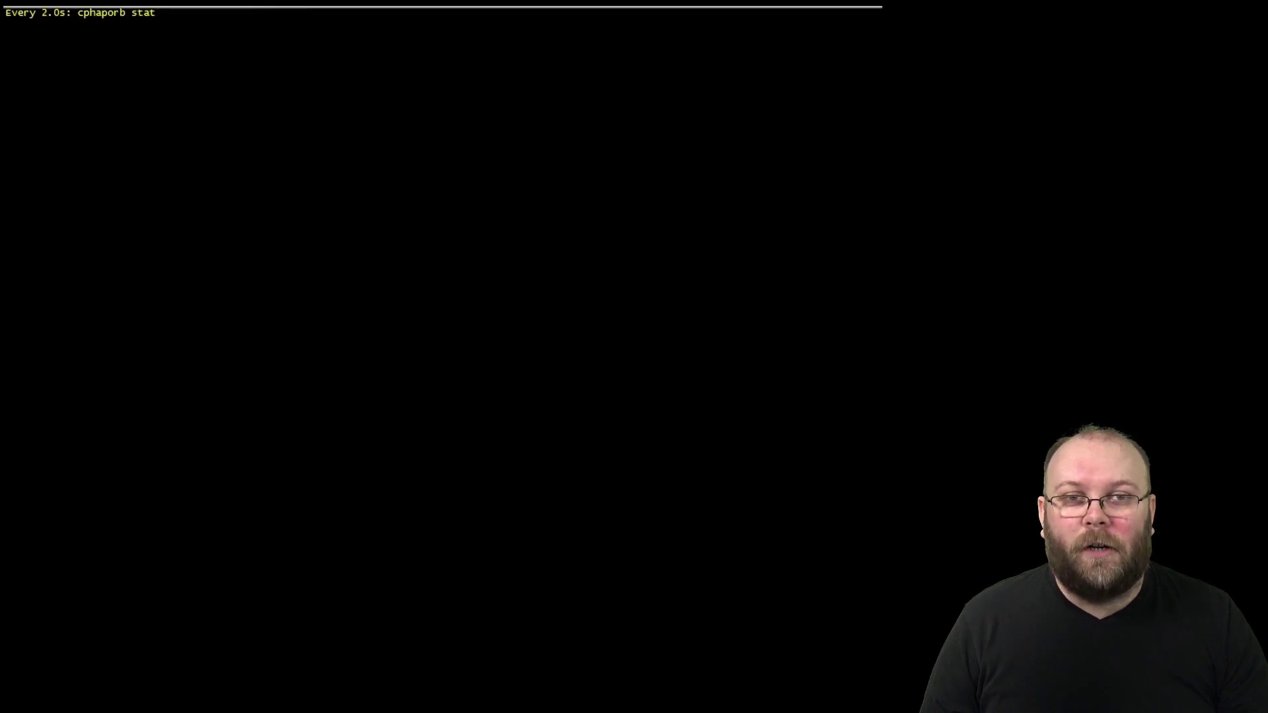
key(ctrl+c)
key(Up)
key(Left)
key(Left)
key(Left)
key(Left)
key(Left)
key(Left)
key(Left)
key(BackSpace)
text(r)
key(Return)
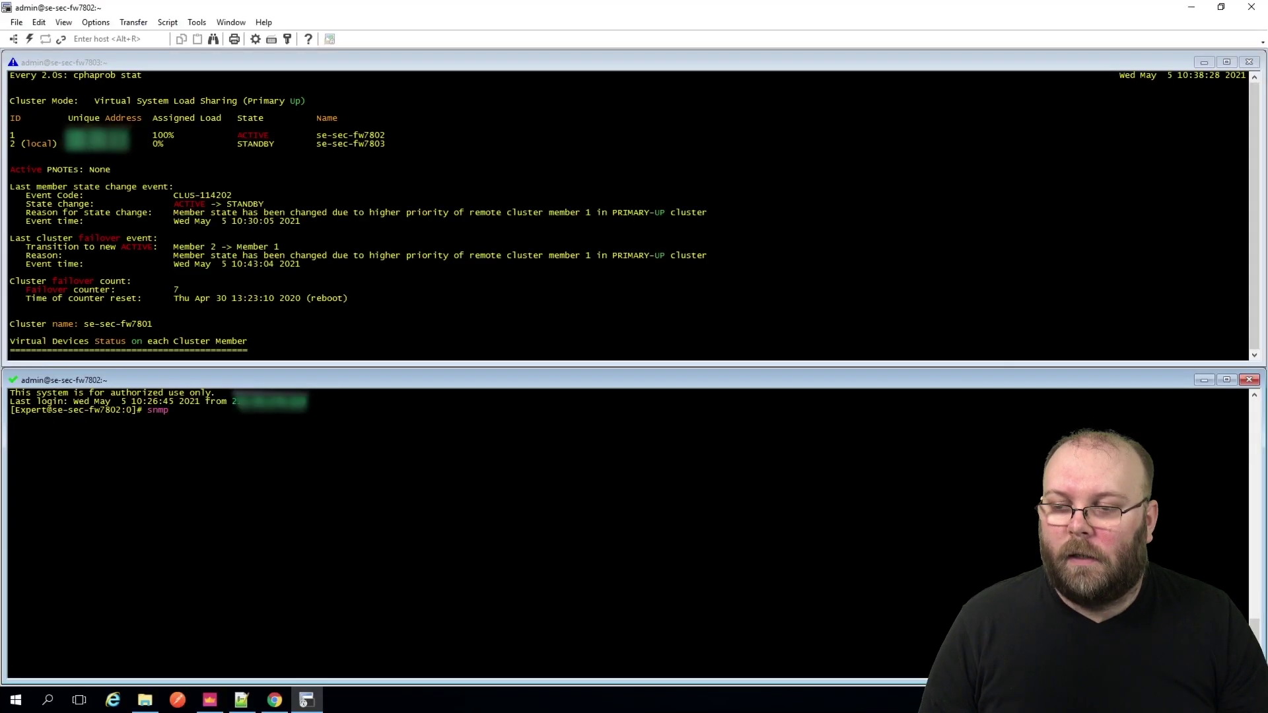
- Run snmpwalk -v 2c for IF-MIB::ifDescr on rebooted fw7802 with the SNMP community string
text(walk )
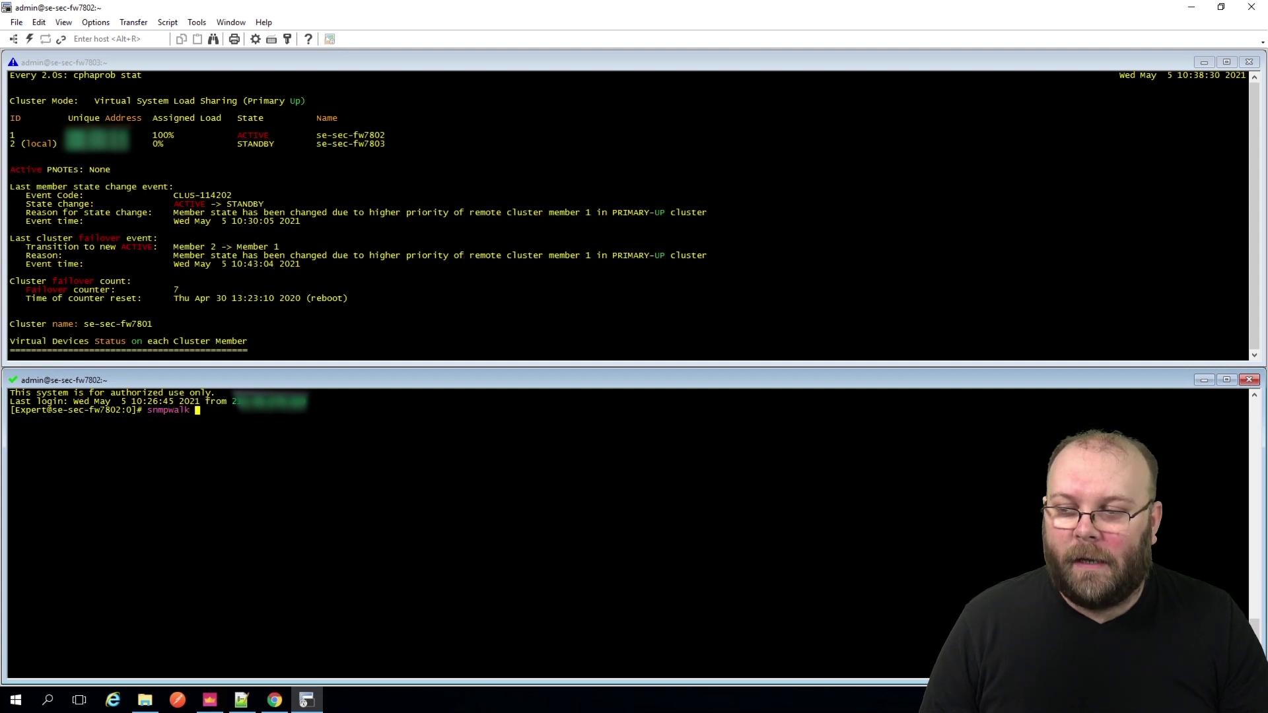
text(-v 2c)
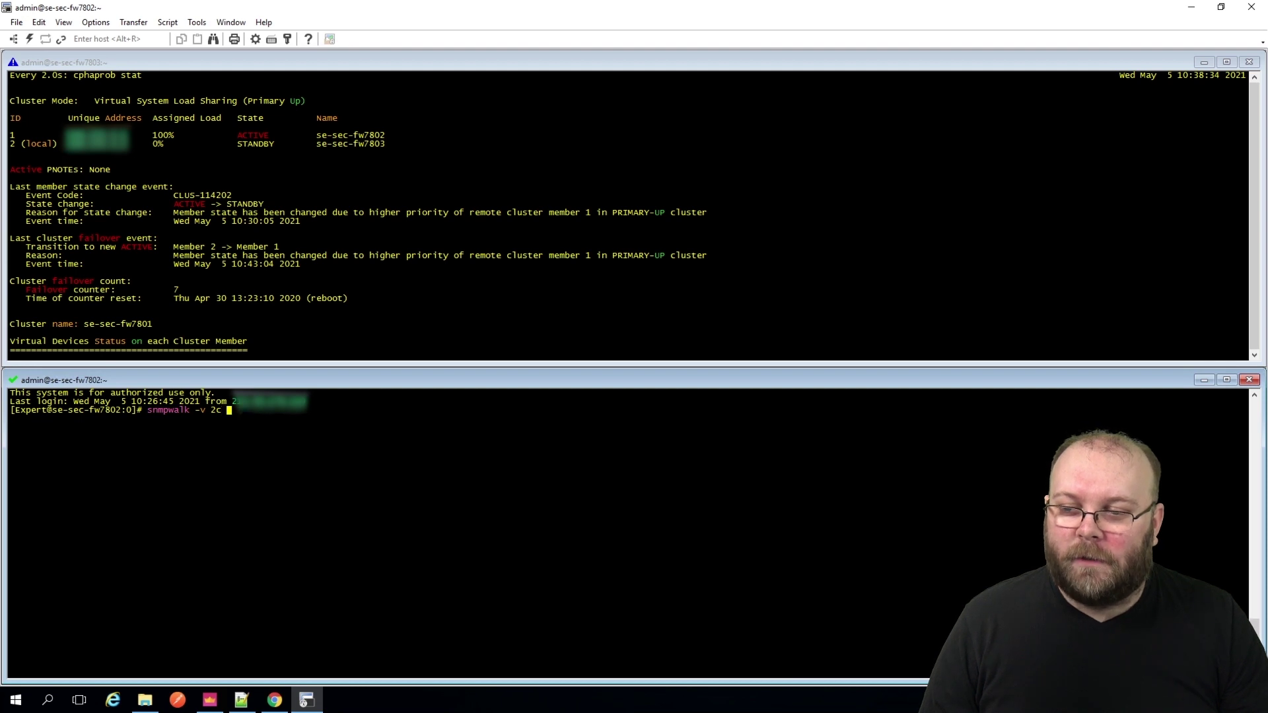
text( -c)
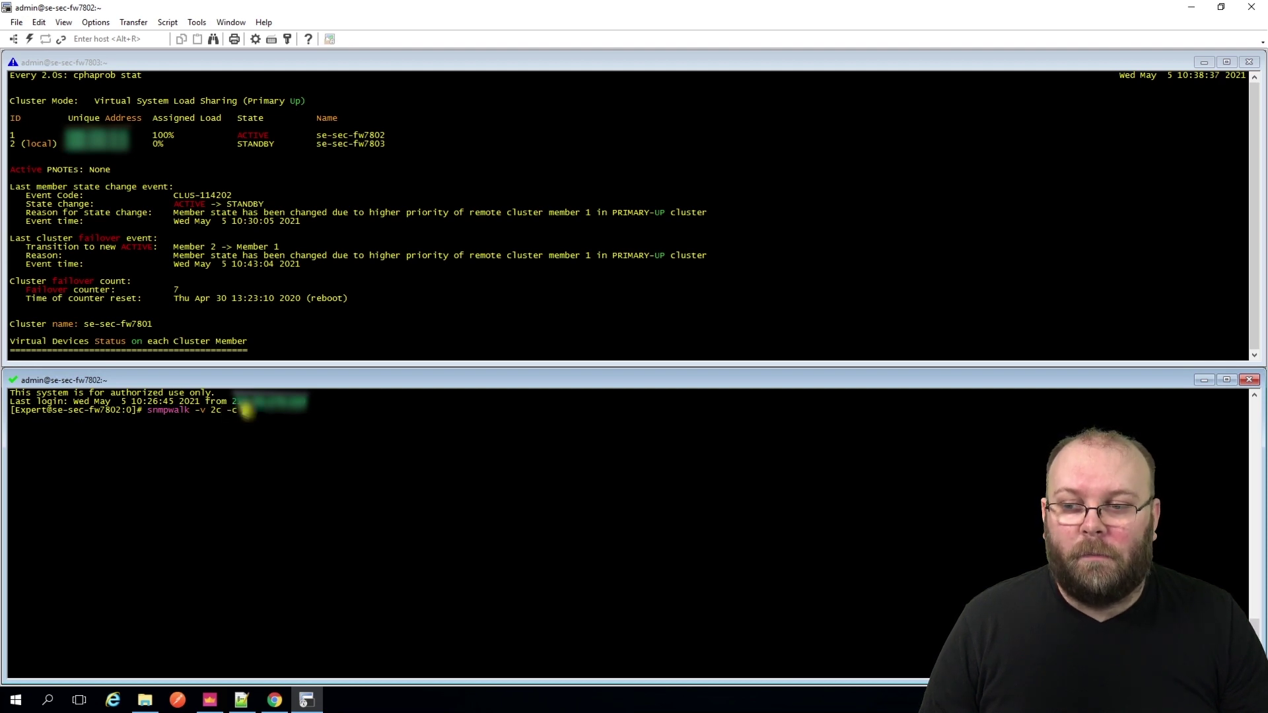
text(xxxx)
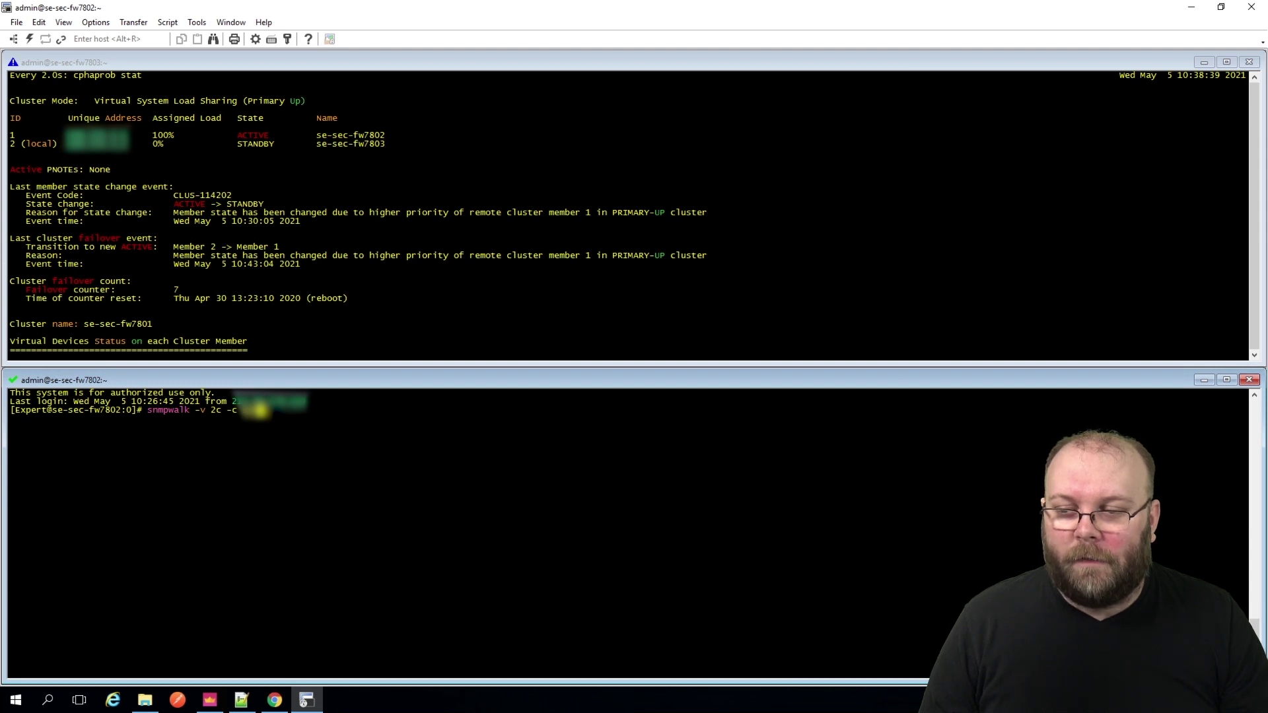
text(xxxxxx l)
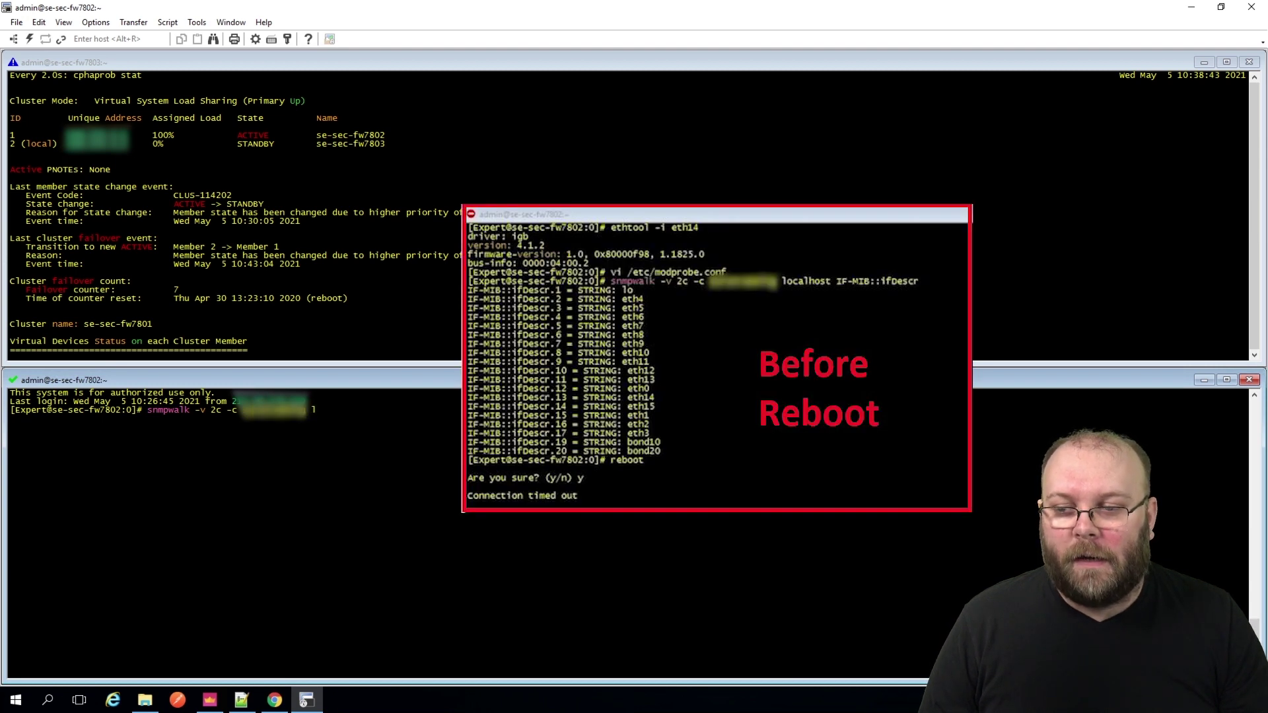
text(ocalhost)
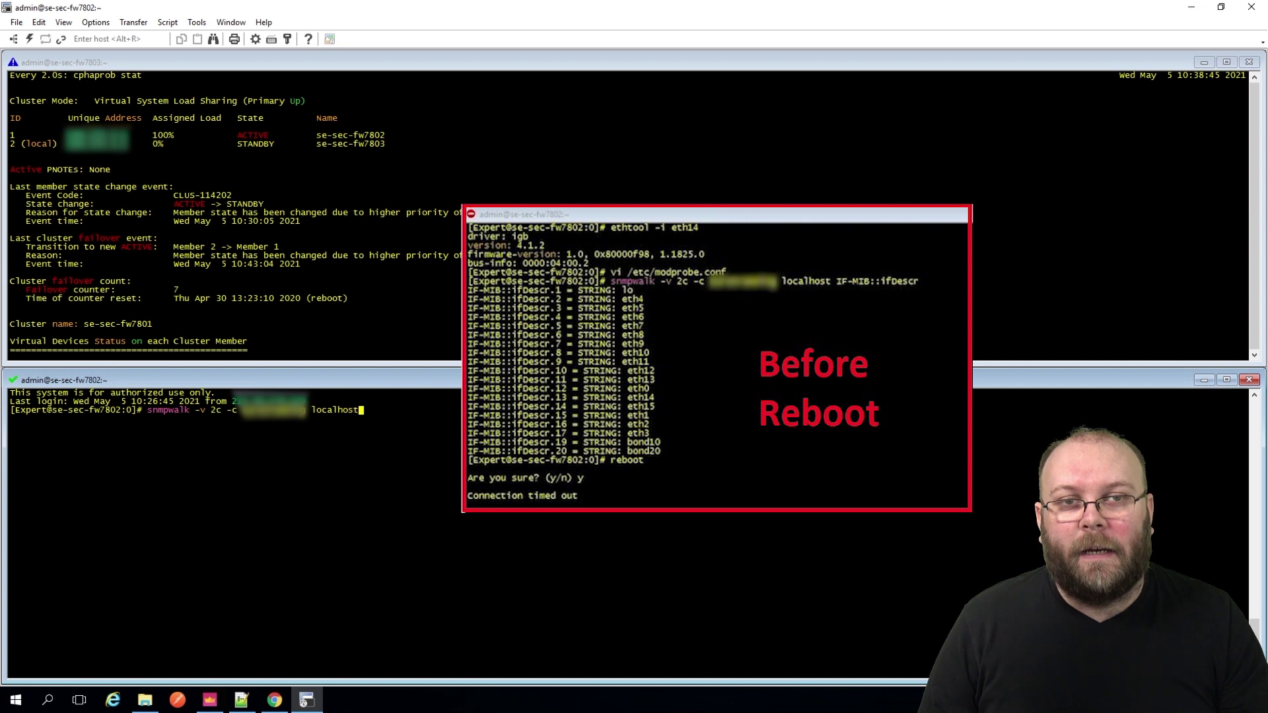
text( IF-MIB:)
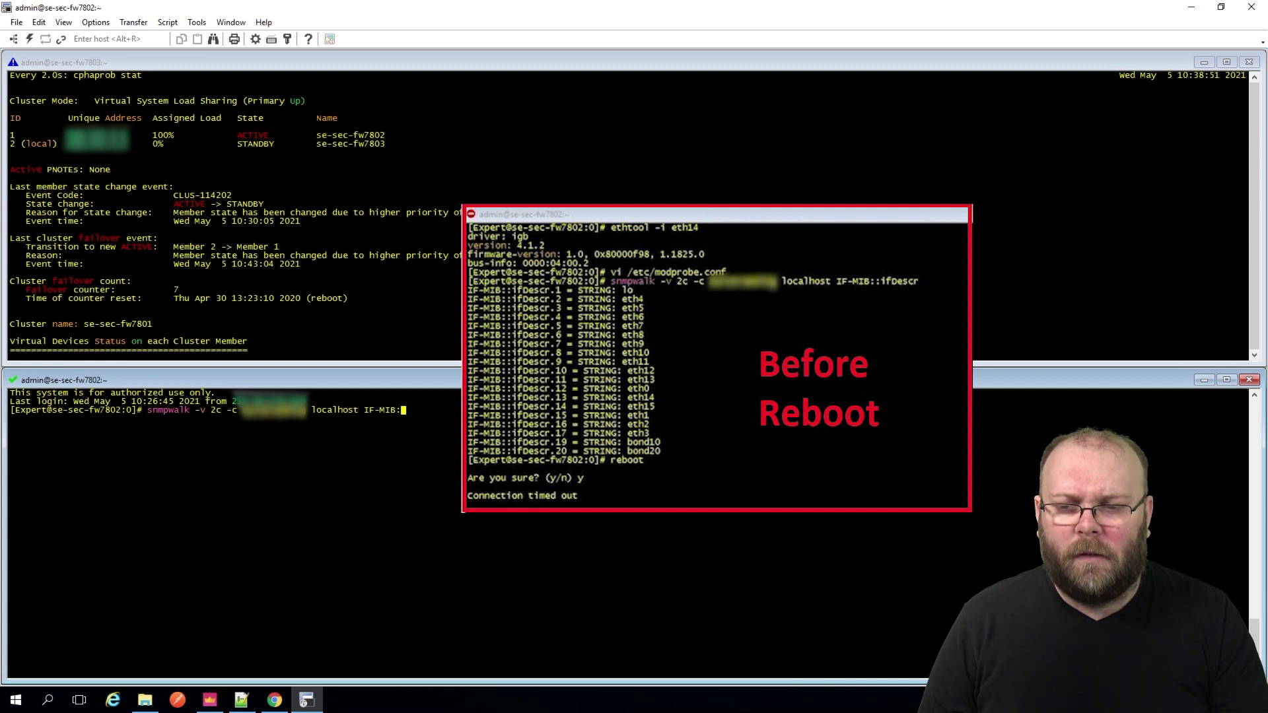
text(:ifD)
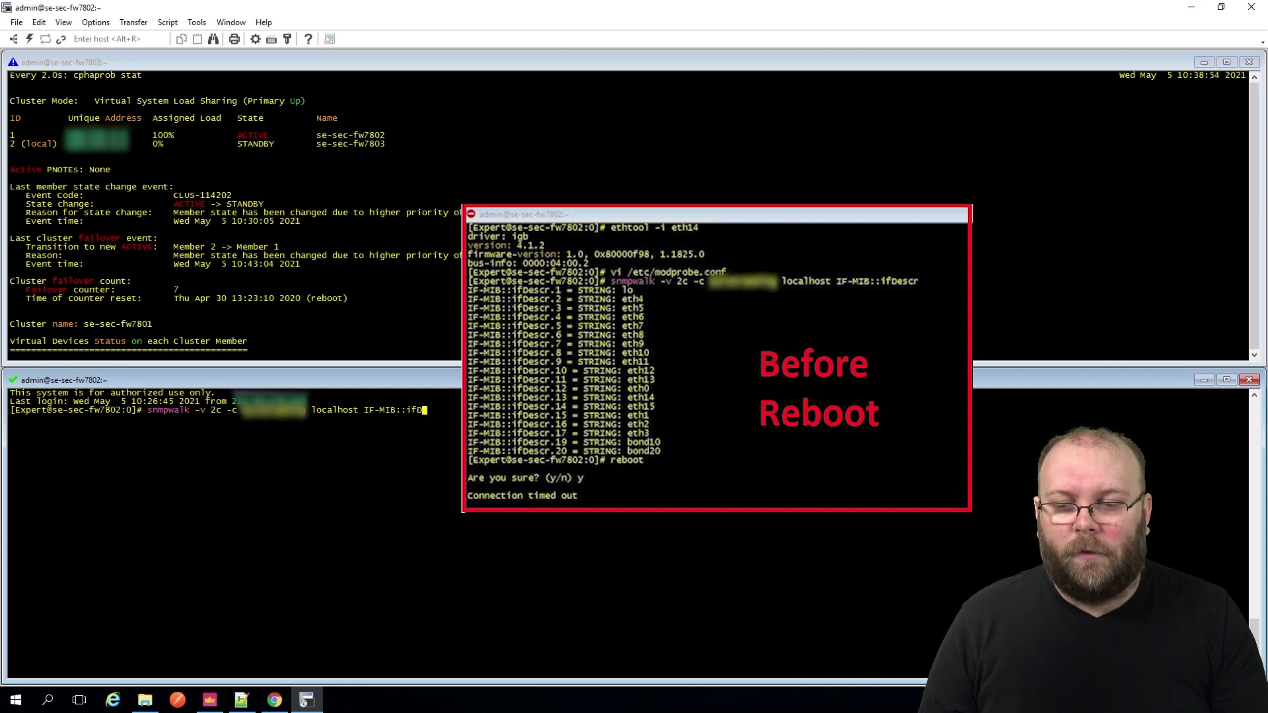
text(escr)
key(Return)
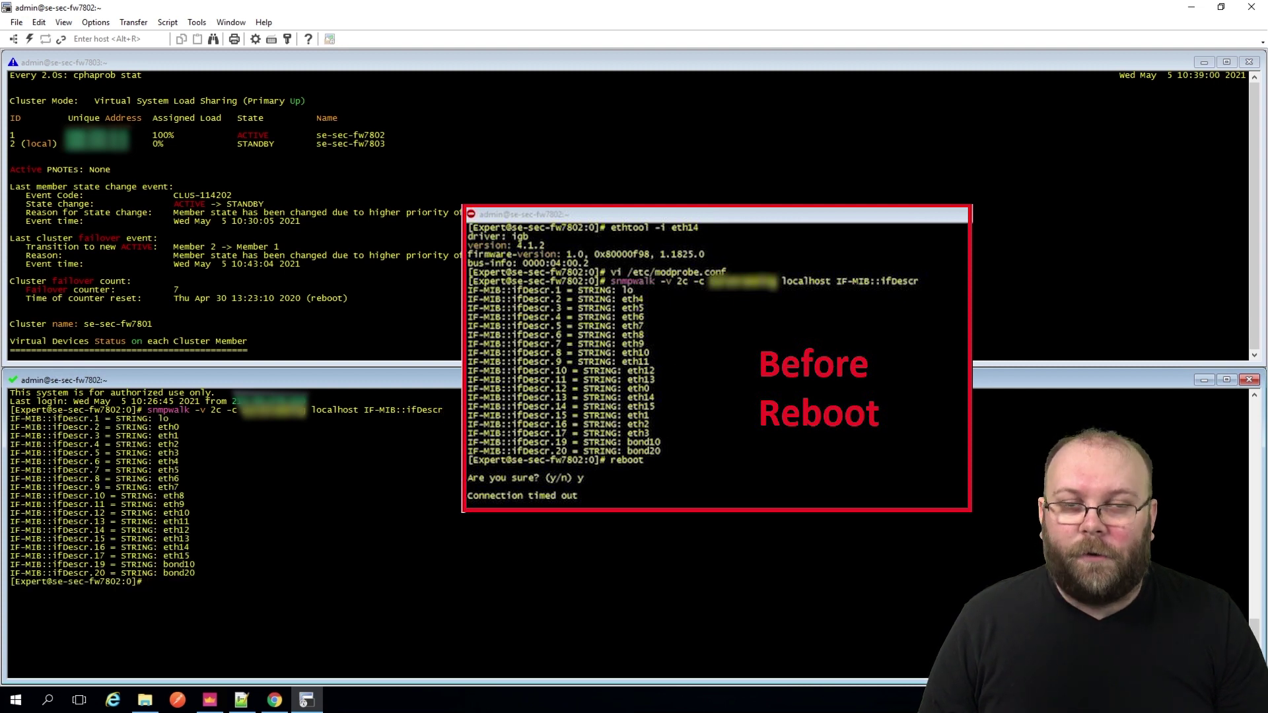
- Stop the cluster watch on fw7803, then paste and run the snmpwalk IF-MIB::ifDescr command there
click(372, 307)
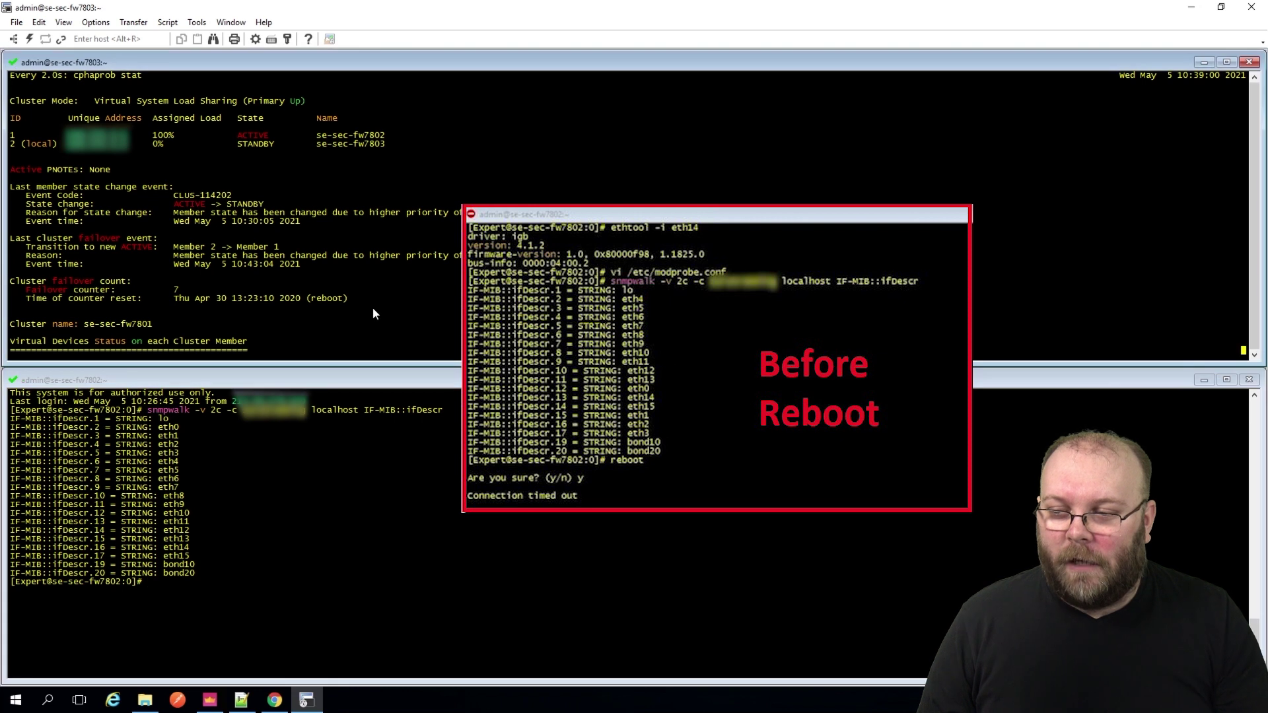
key(ctrl+c)
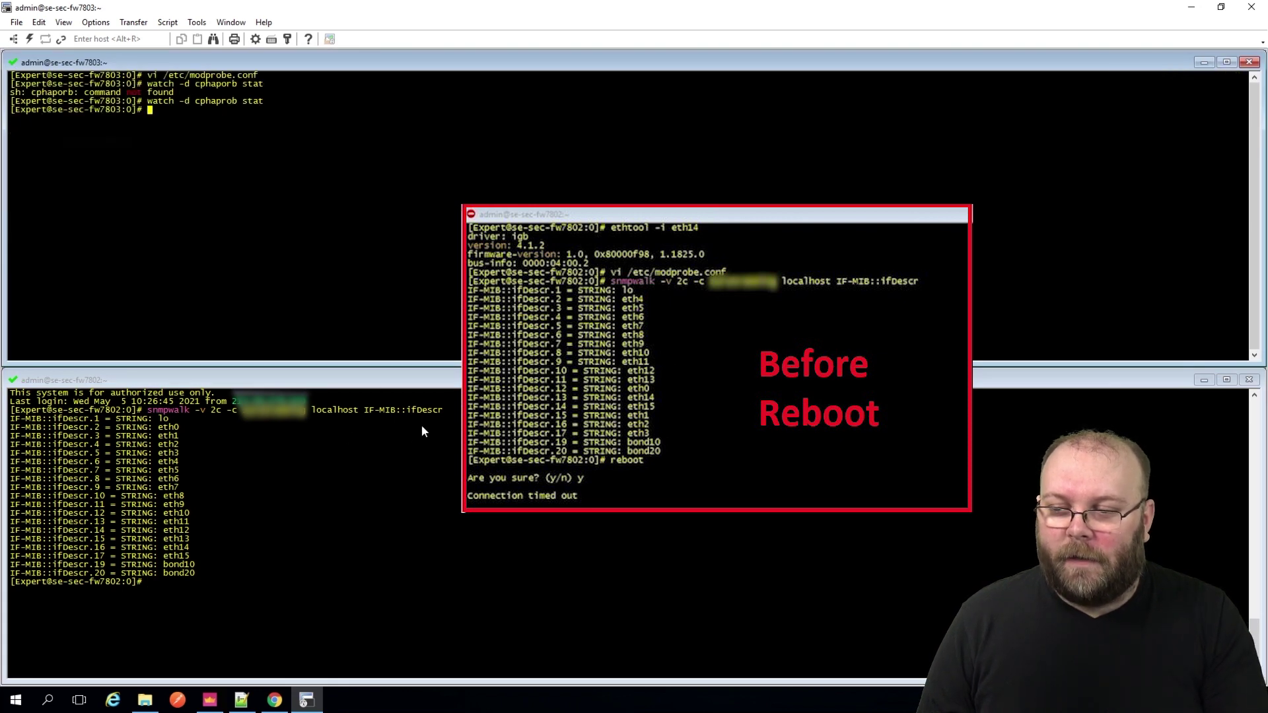
drag(445, 411, 152, 415)
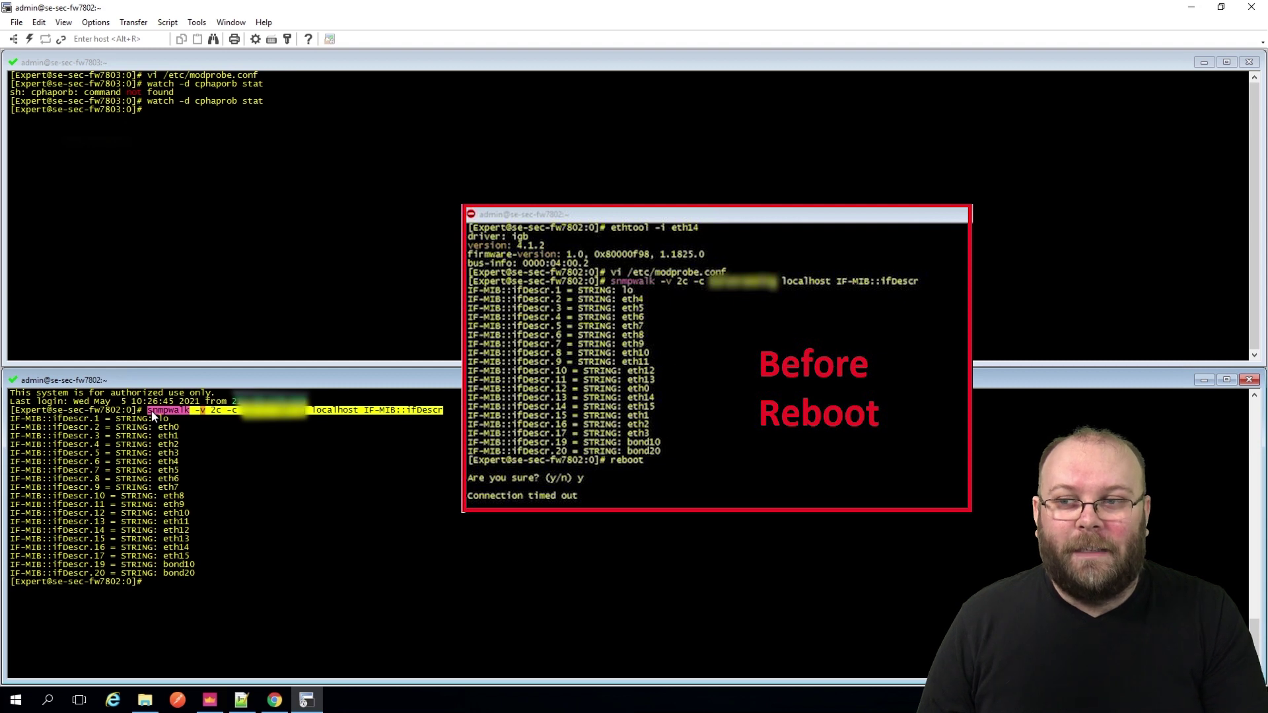
right_click(259, 238)
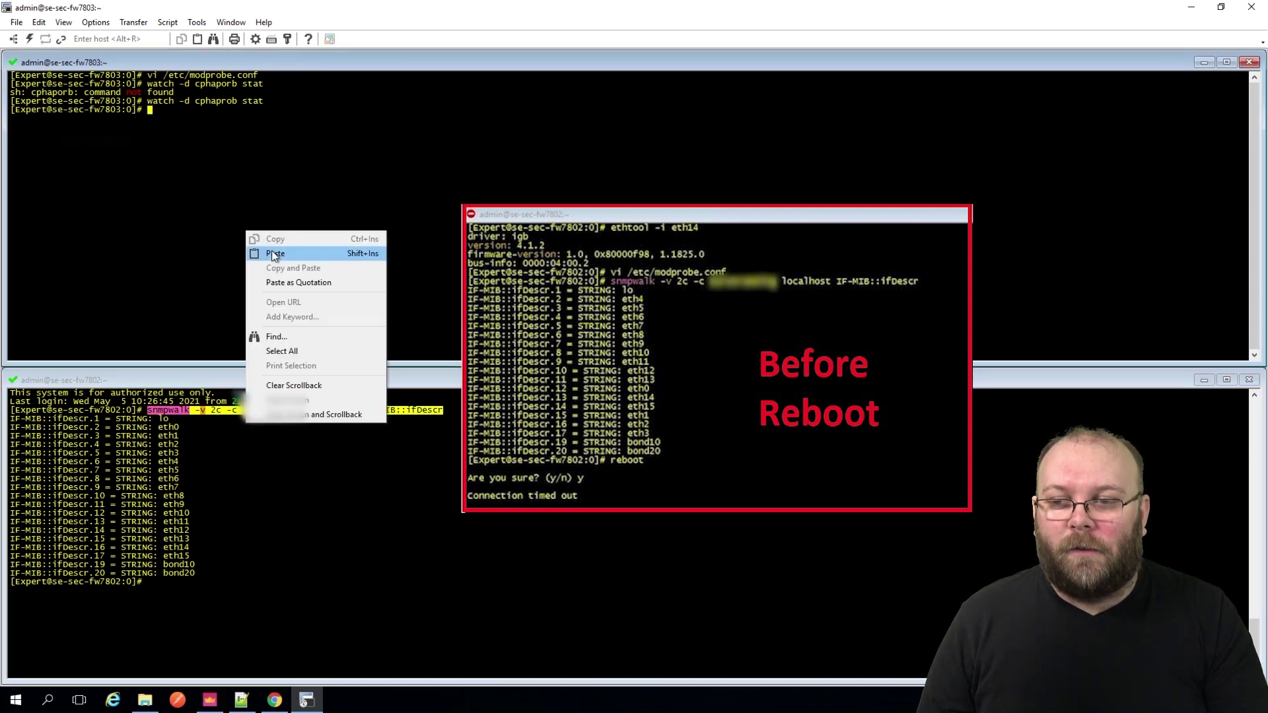
click(273, 253)
key(Return)
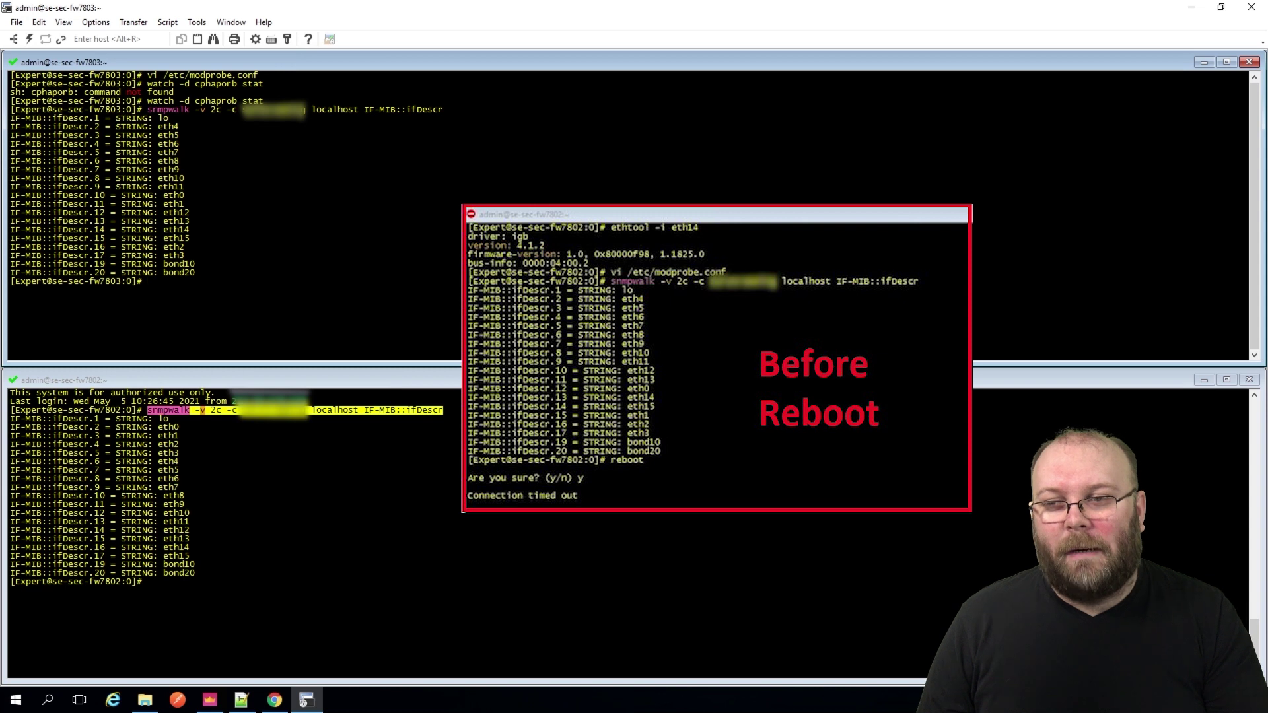
- Reboot fw7803, confirm with 'y', and return to the fw7802 session
text(reboot)
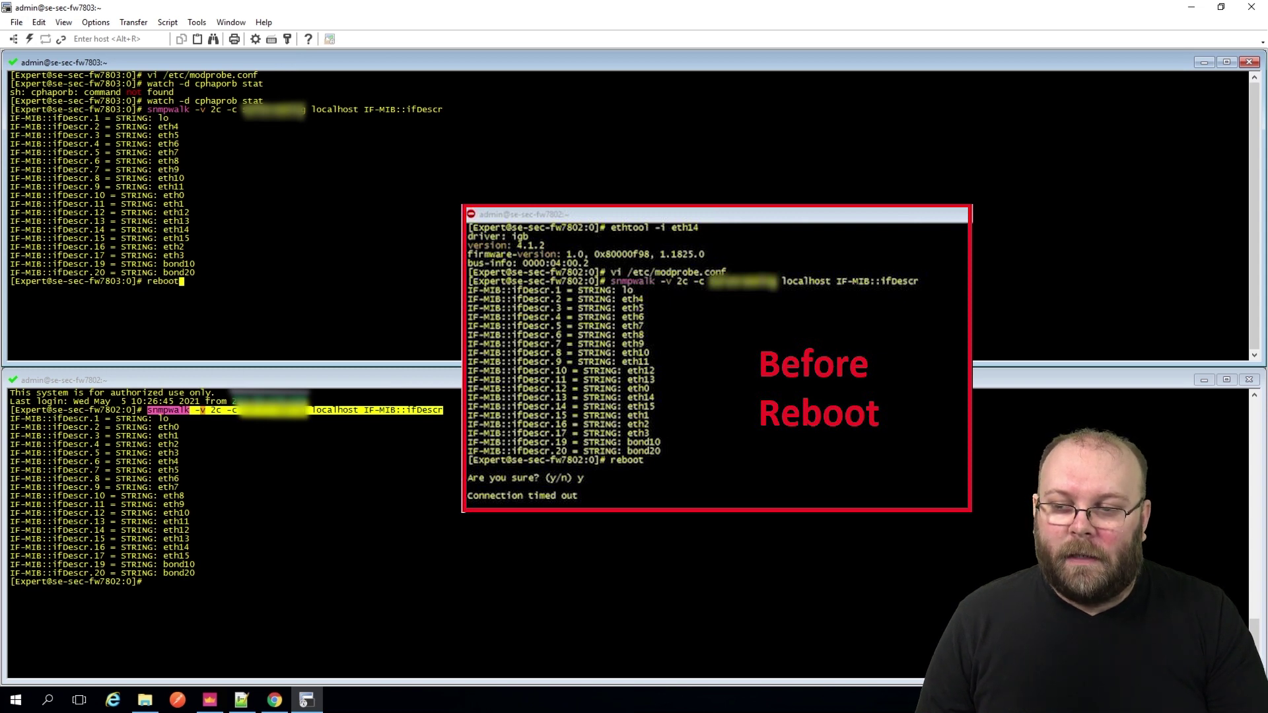
key(Return)
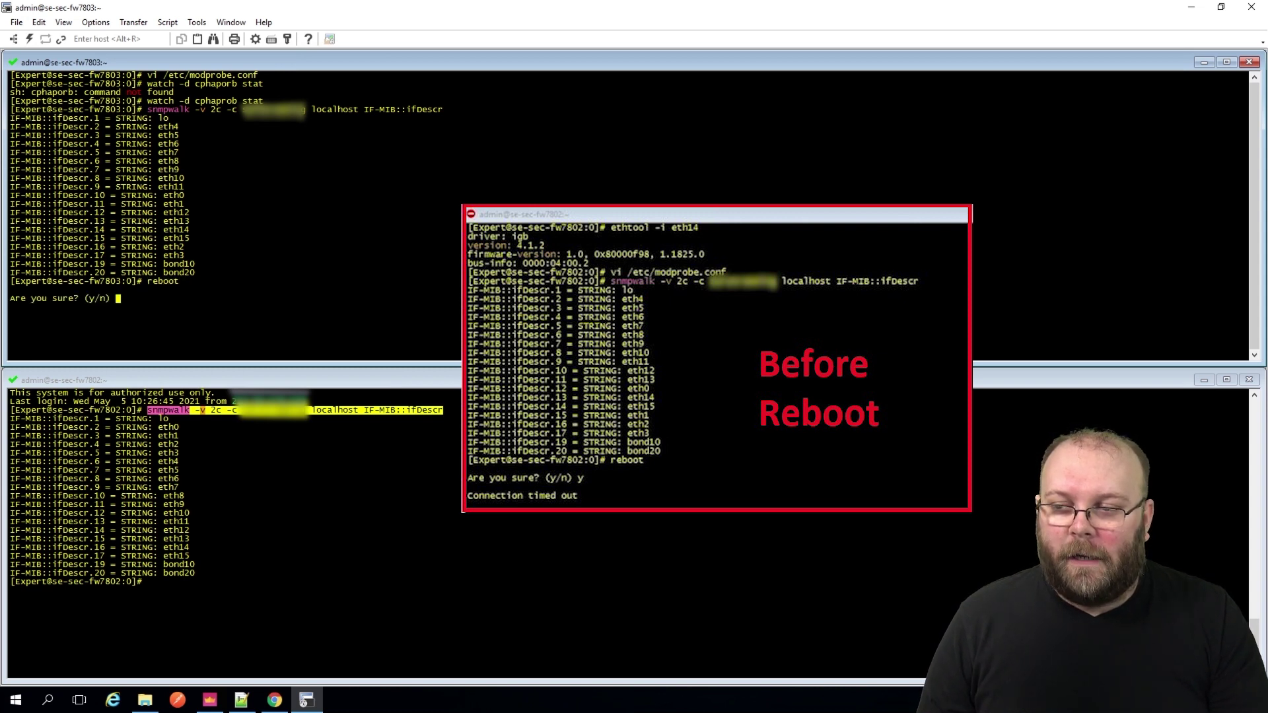
text(y)
key(Return)
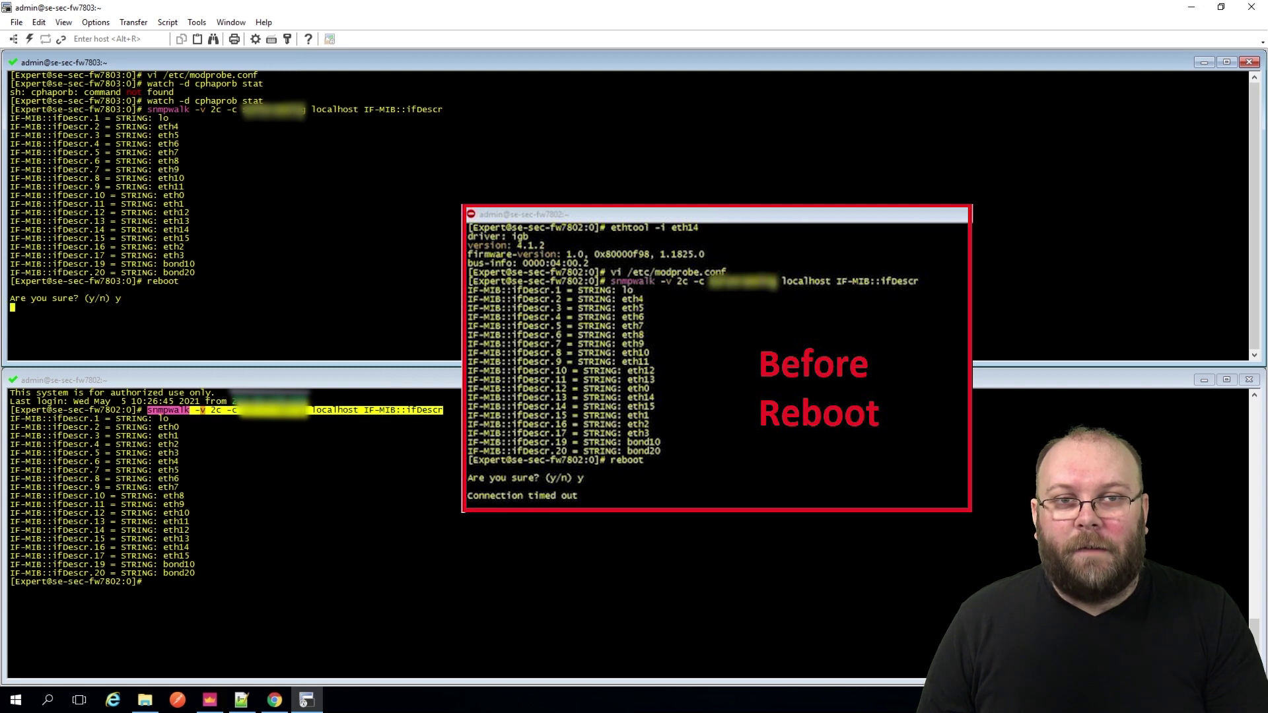
click(251, 537)
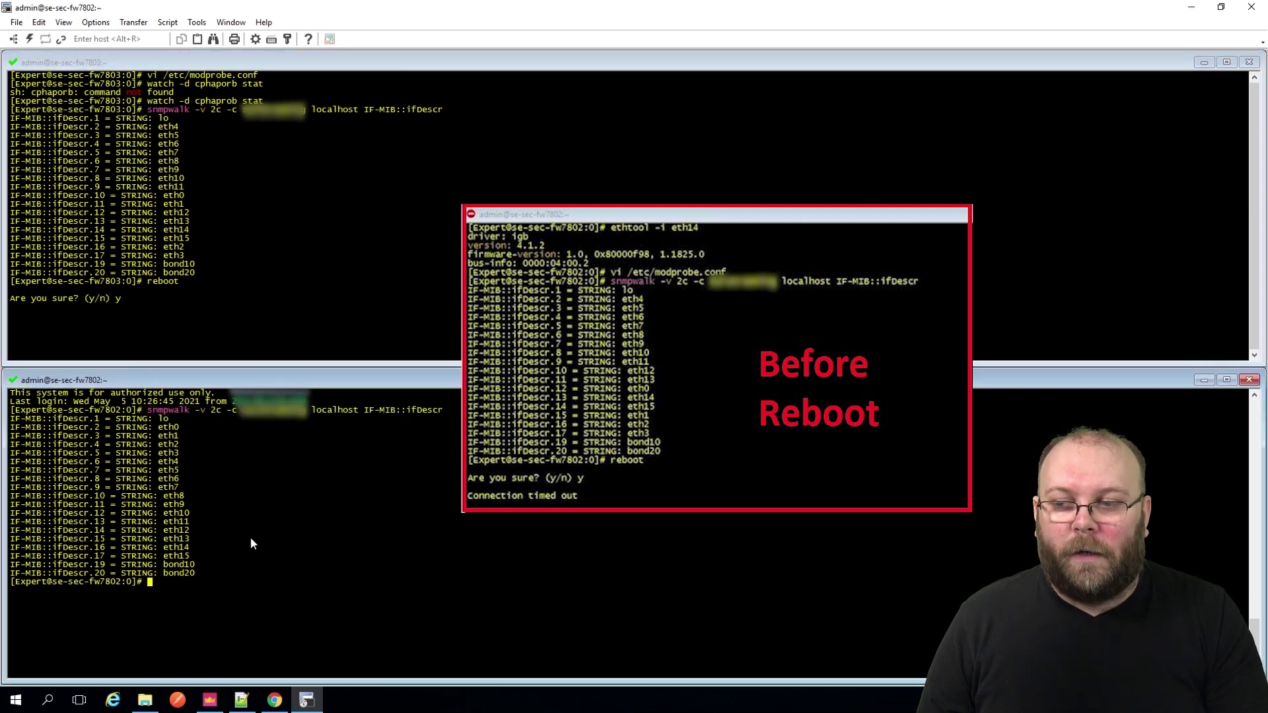
- Run 'watch -d cphaprob stat' at the fw7802 prompt
text(watch )
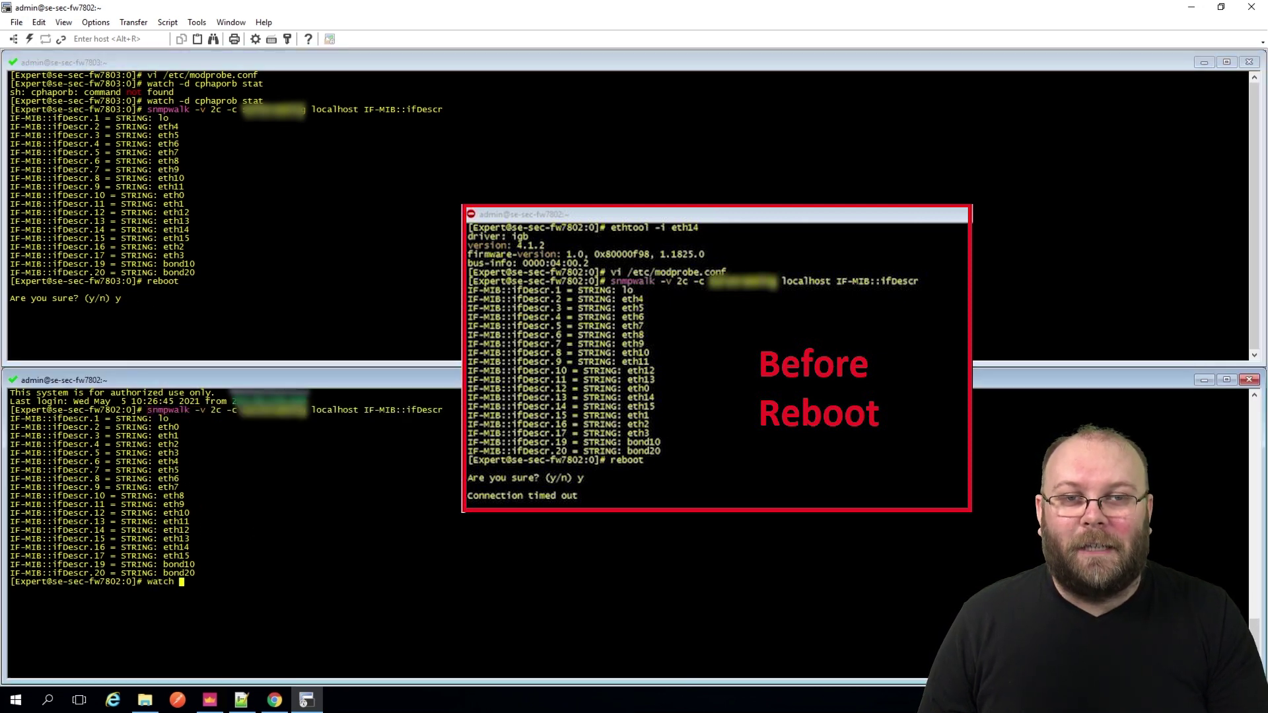
text(-d )
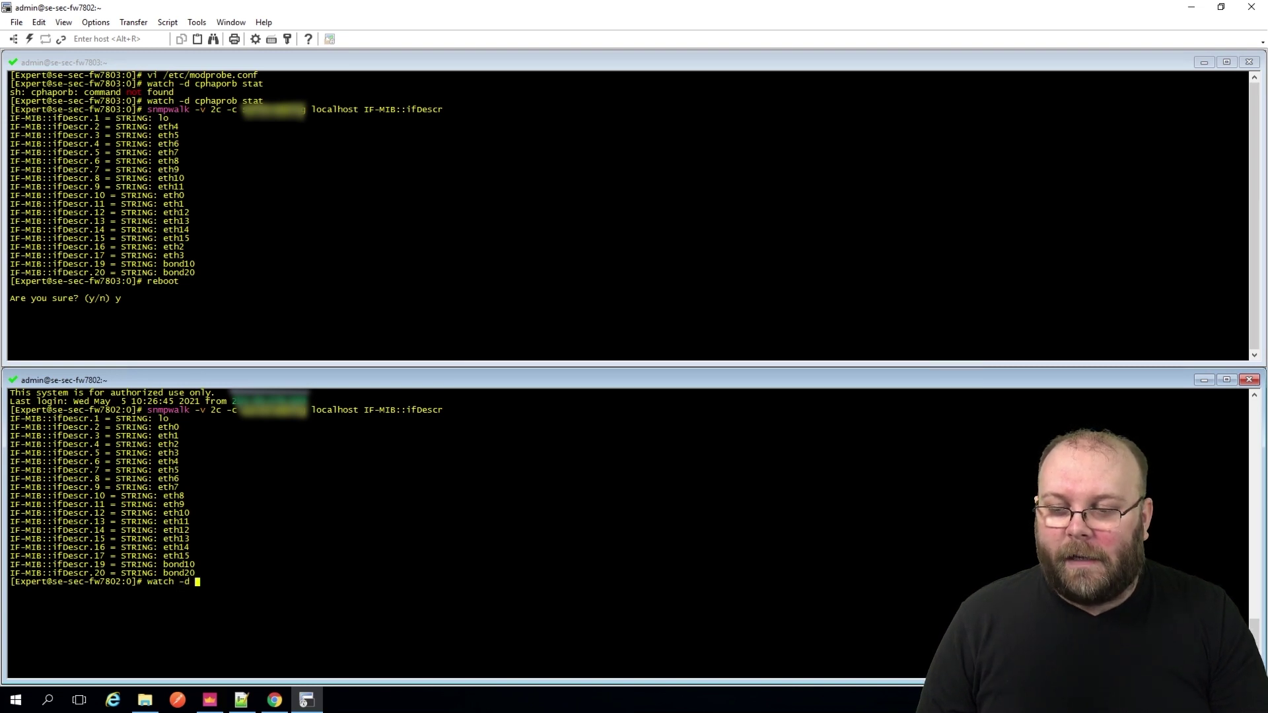
text(cphaprob st)
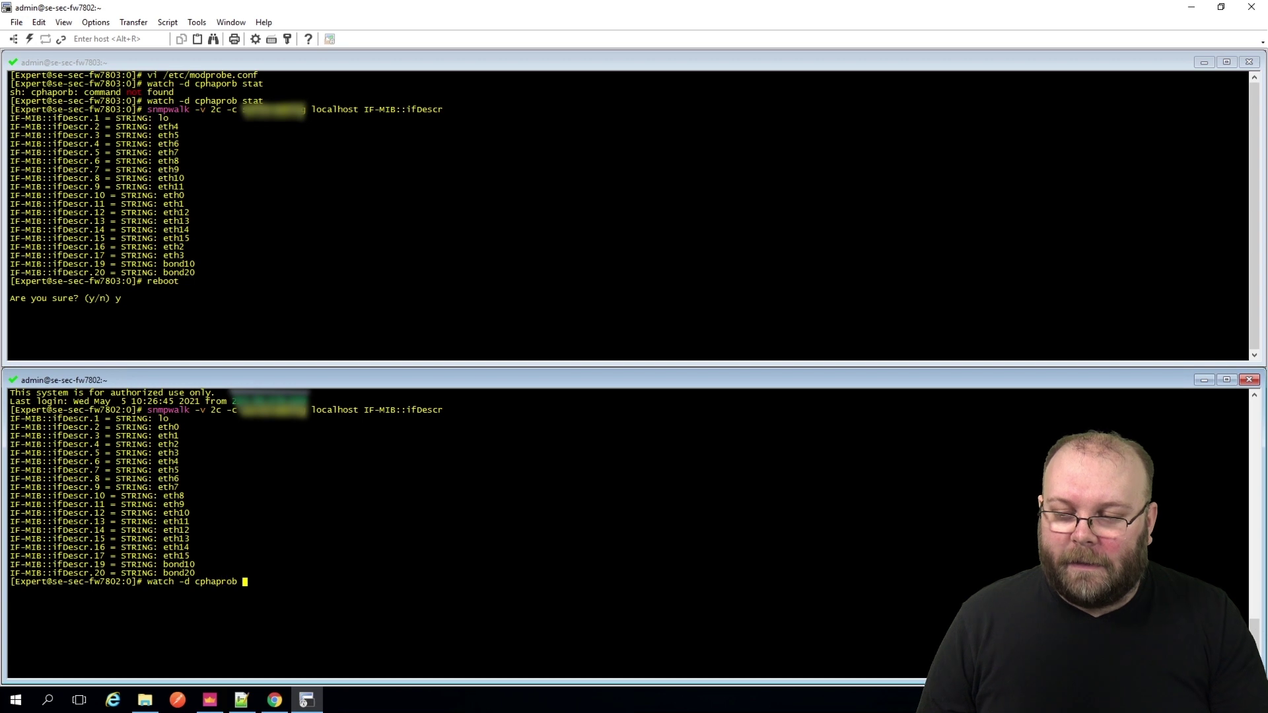
text(at)
key(Return)
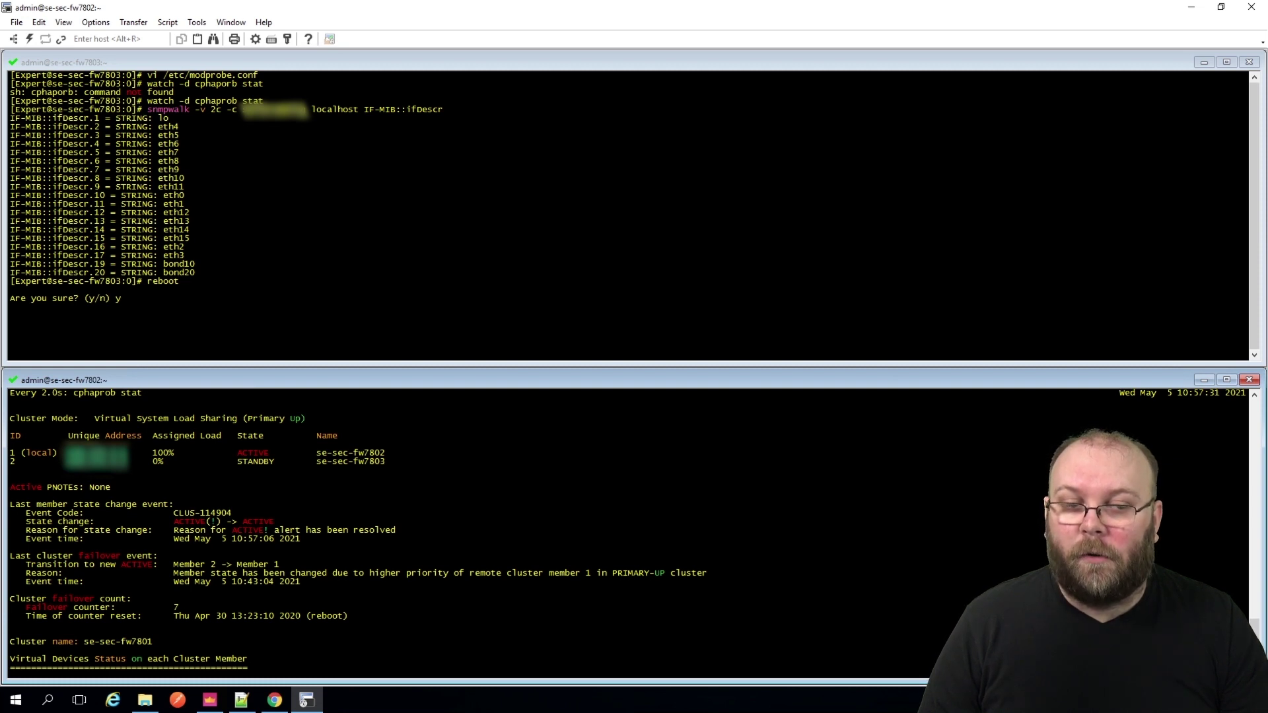
- Copy the snmpwalk IF-MIB::ifDescr command and run it at the reconnected fw7803 prompt
drag(442, 109, 153, 114)
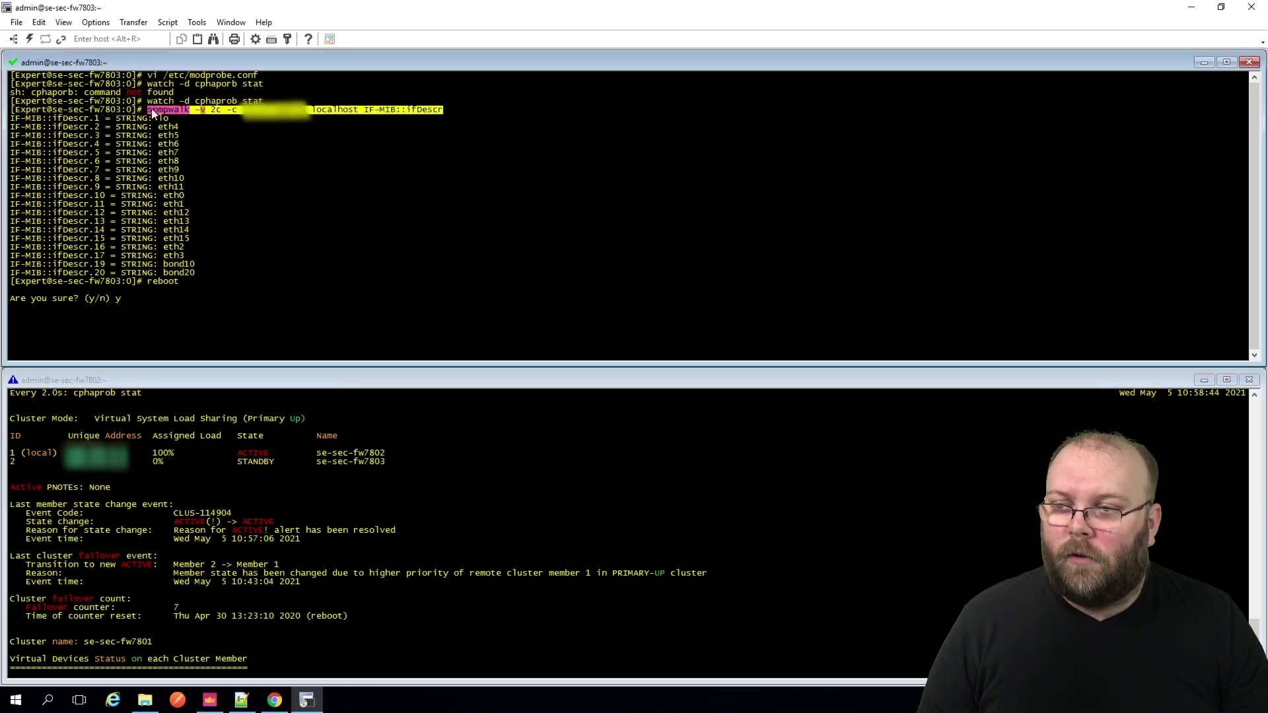
right_click(191, 108)
click(192, 120)
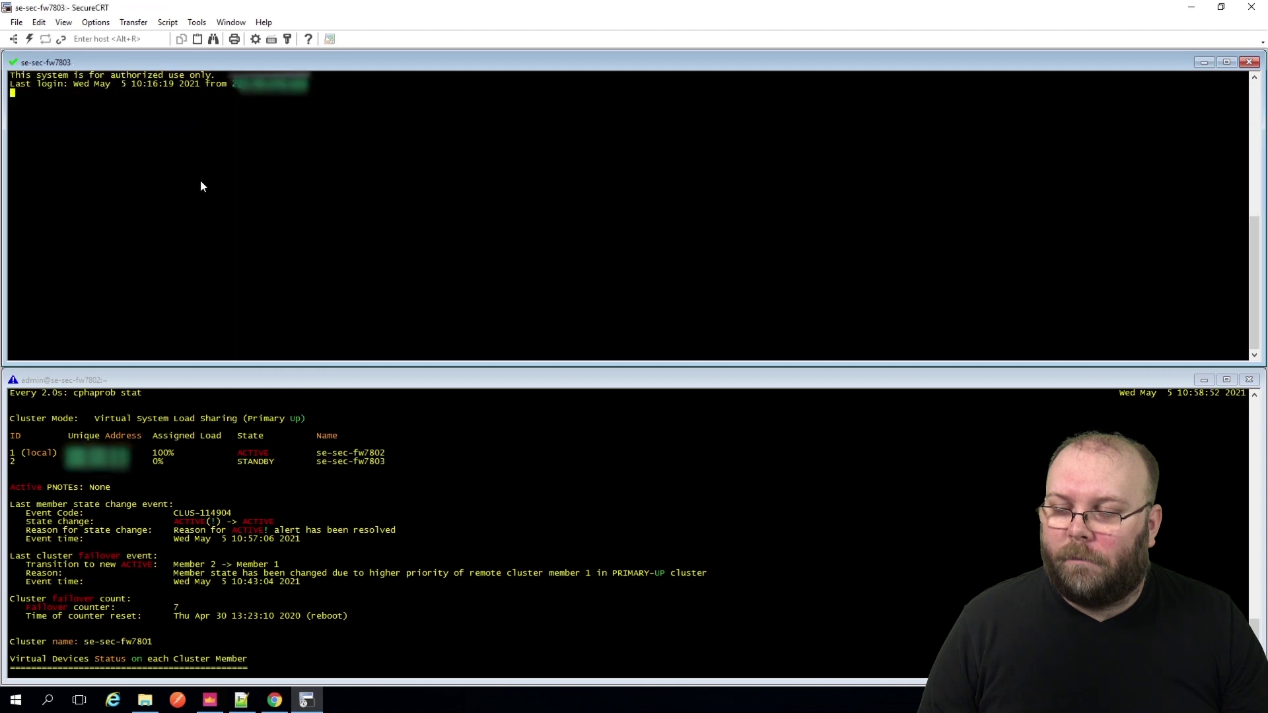
right_click(201, 182)
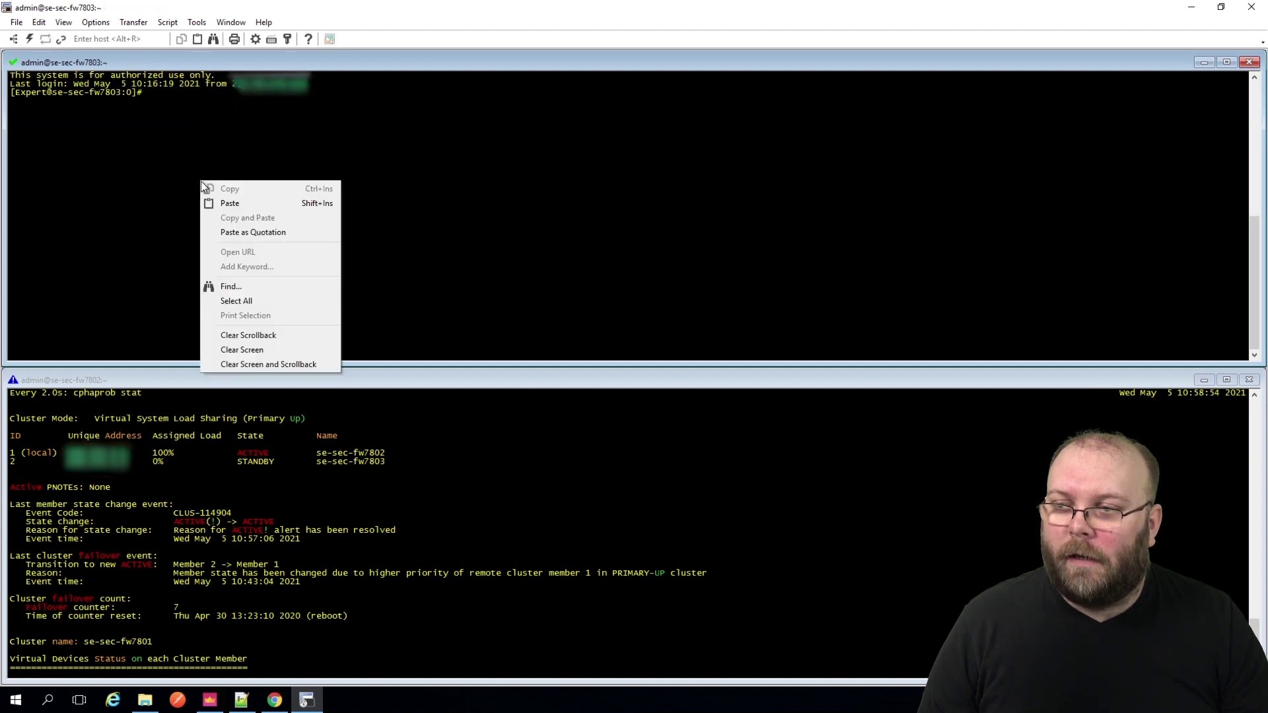
click(229, 204)
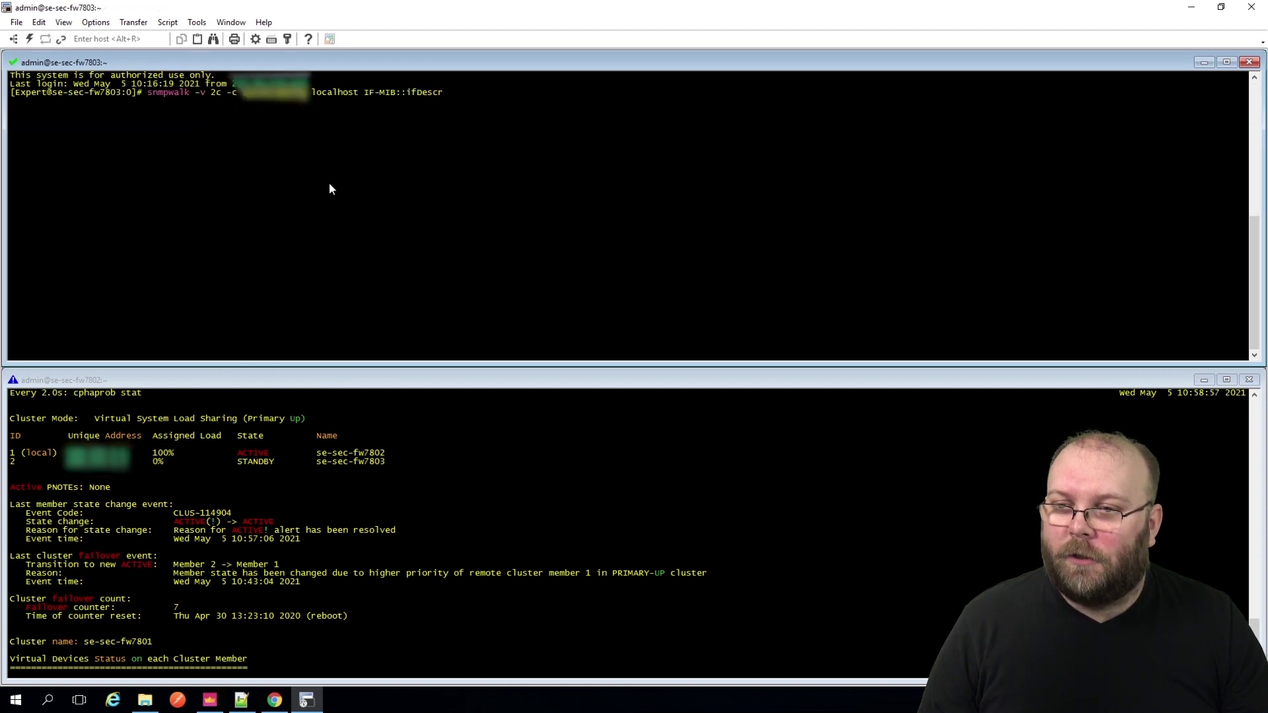
key(Return)
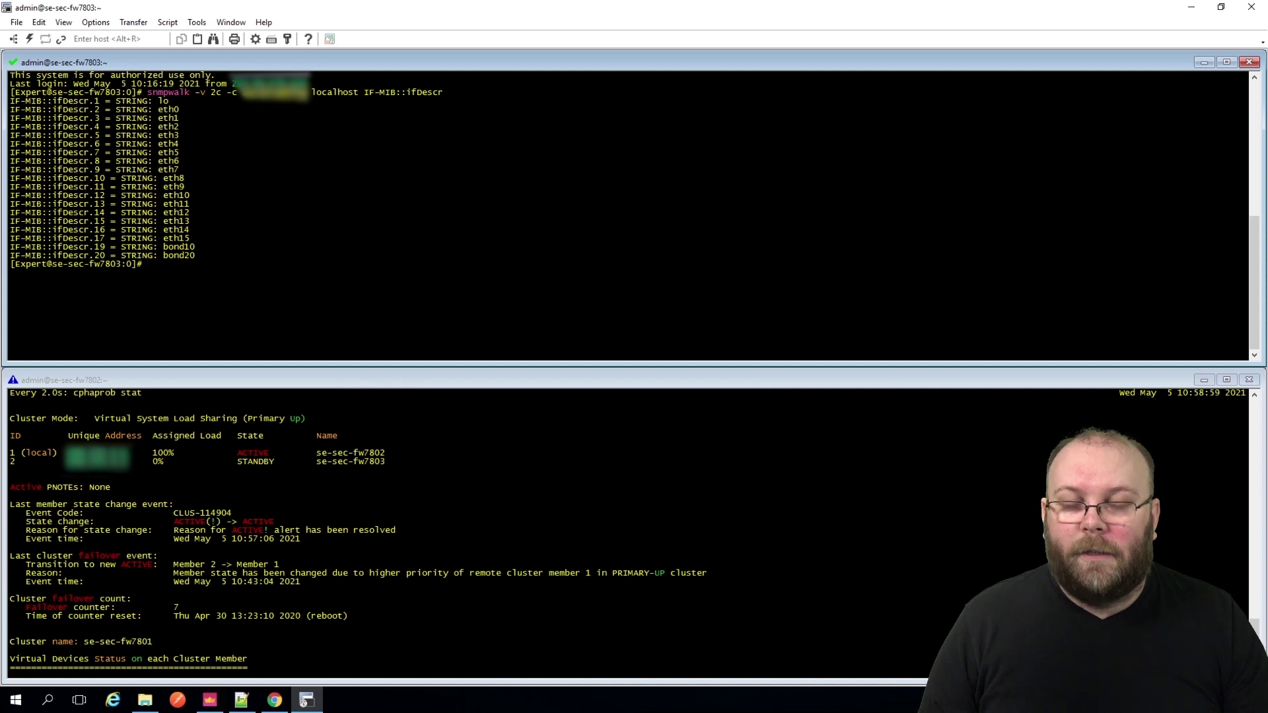